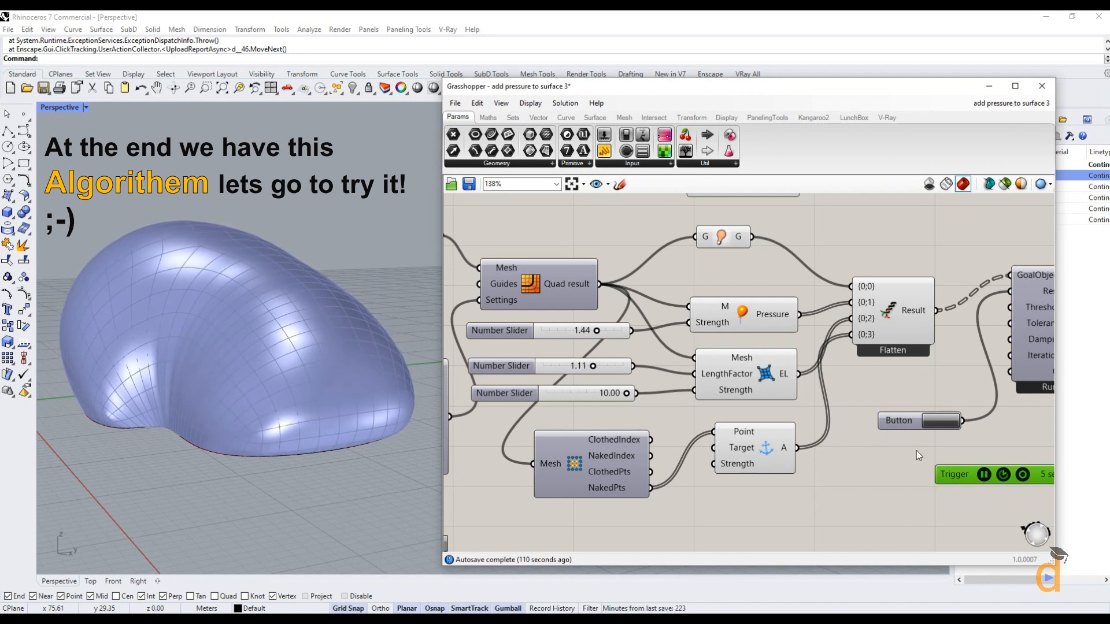
# Test the finished definition with pressure strengths of -1.05 and 1.40 and length factors of 0.46 and 1.11, and trigger the solver reset
pyautogui.moveTo(596, 330); pyautogui.dragTo(556, 331)
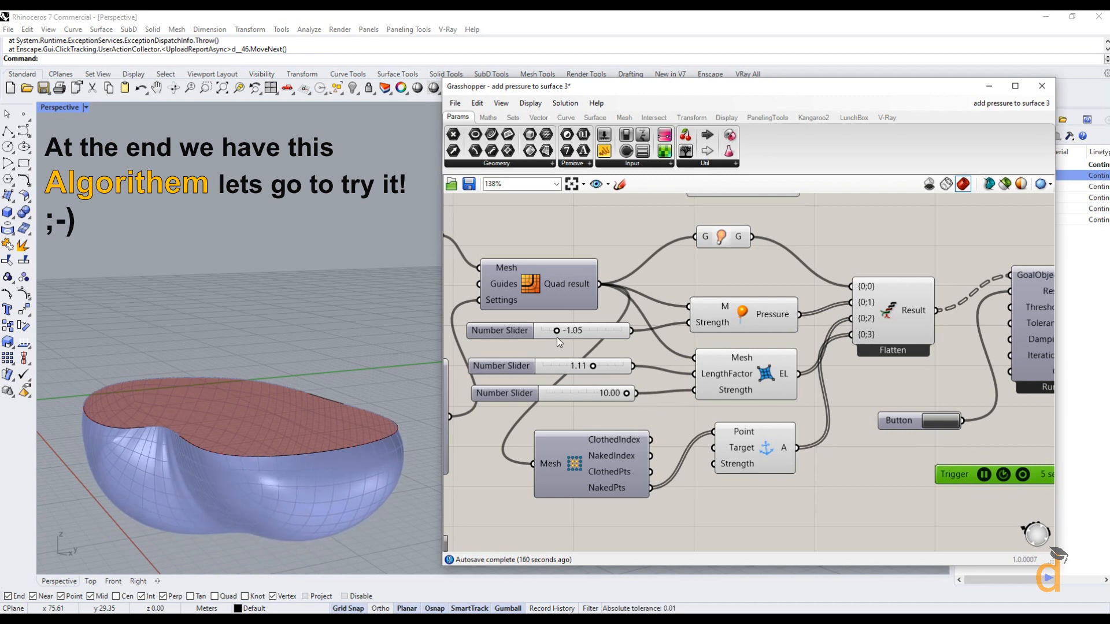
pyautogui.moveTo(555, 333); pyautogui.dragTo(585, 368)
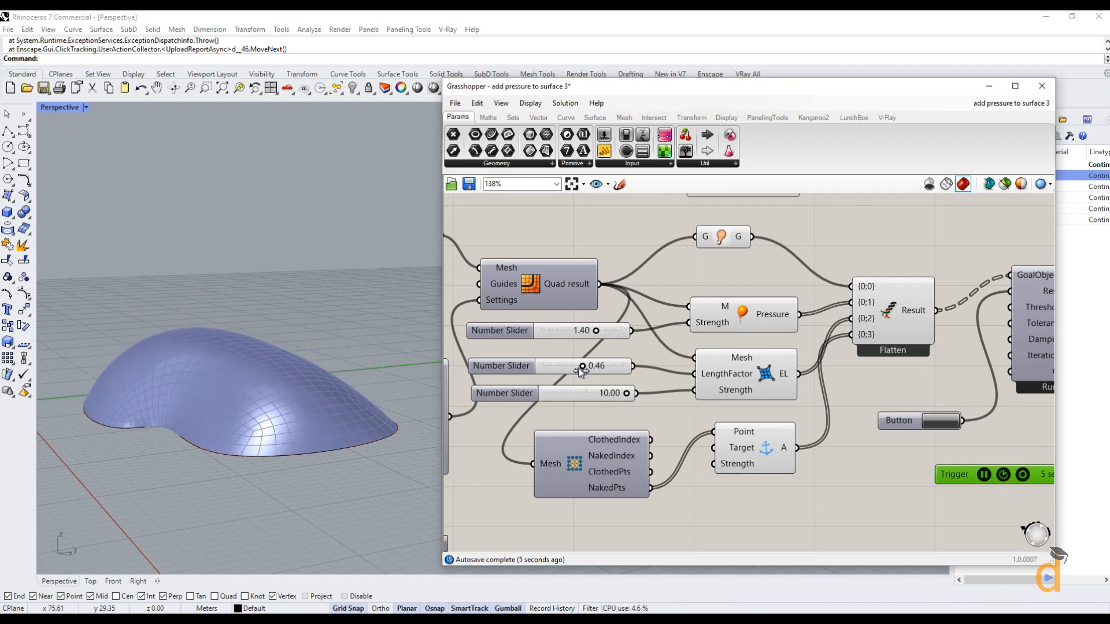
pyautogui.moveTo(581, 370); pyautogui.dragTo(592, 371)
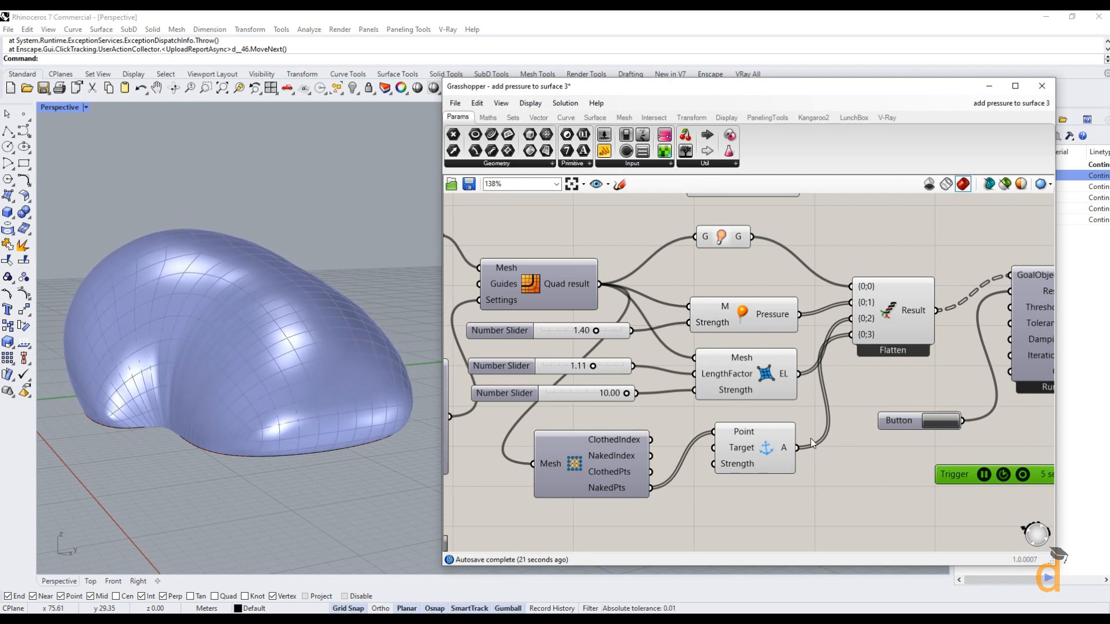
pyautogui.click(938, 424)
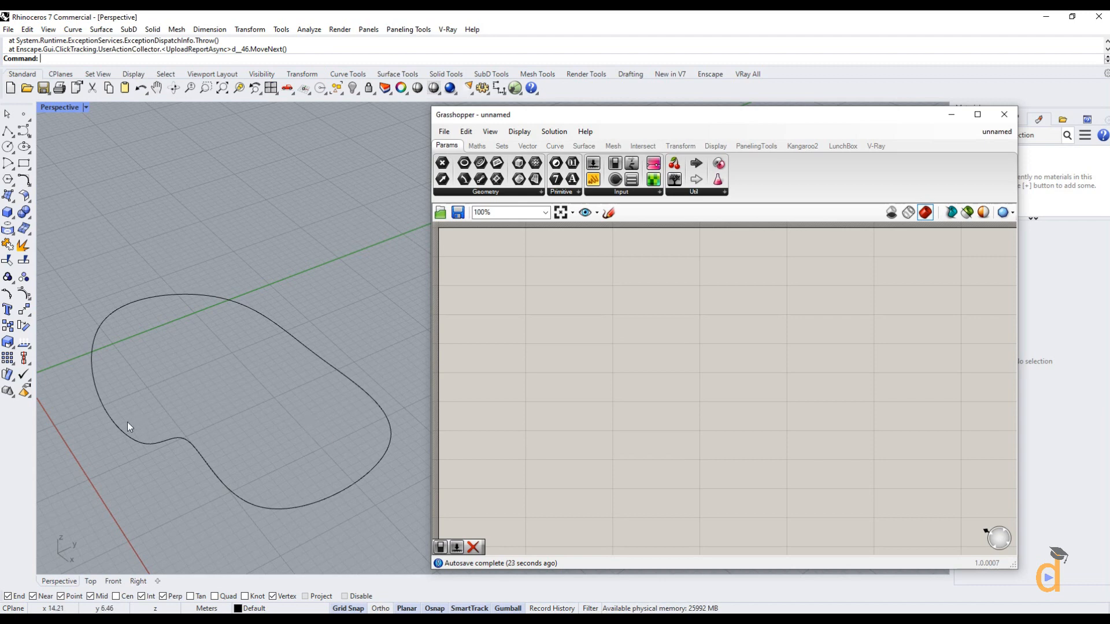
# Place a Curve parameter on the empty canvas and set the closed freeform curve in the viewport as its single curve
pyautogui.click(172, 296)
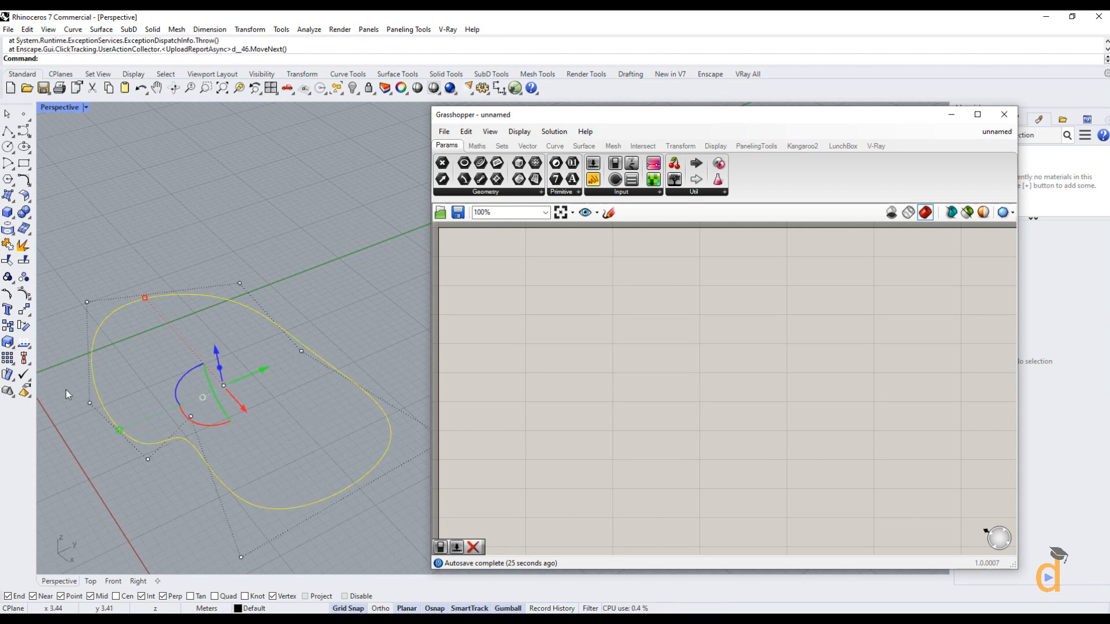
pyautogui.click(352, 287)
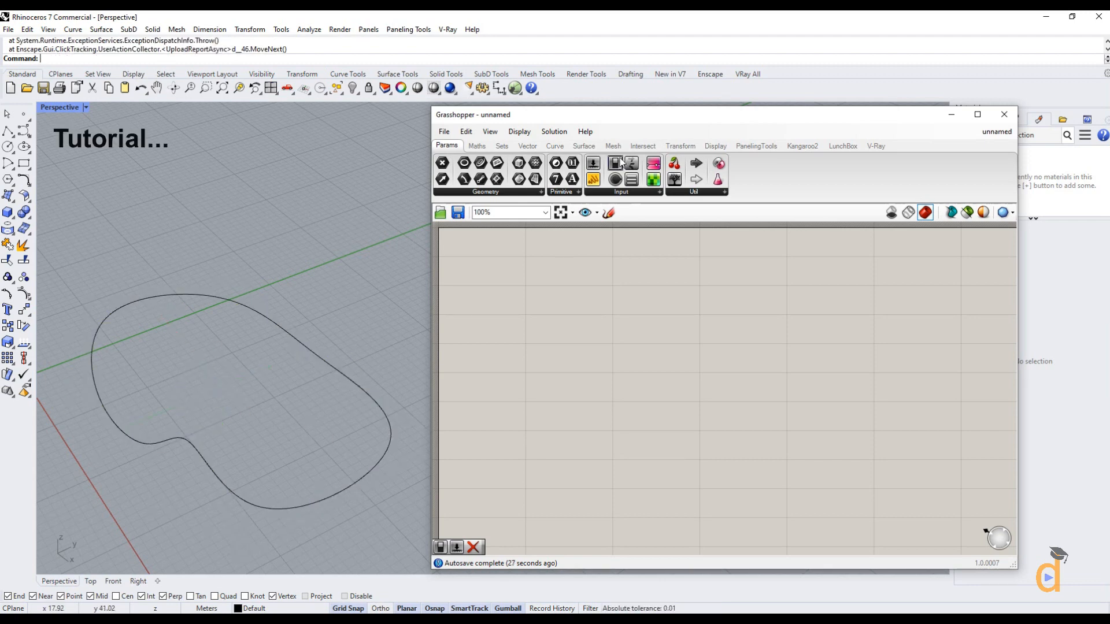
pyautogui.moveTo(496, 171); pyautogui.dragTo(479, 306)
pyautogui.rightClick(479, 307)
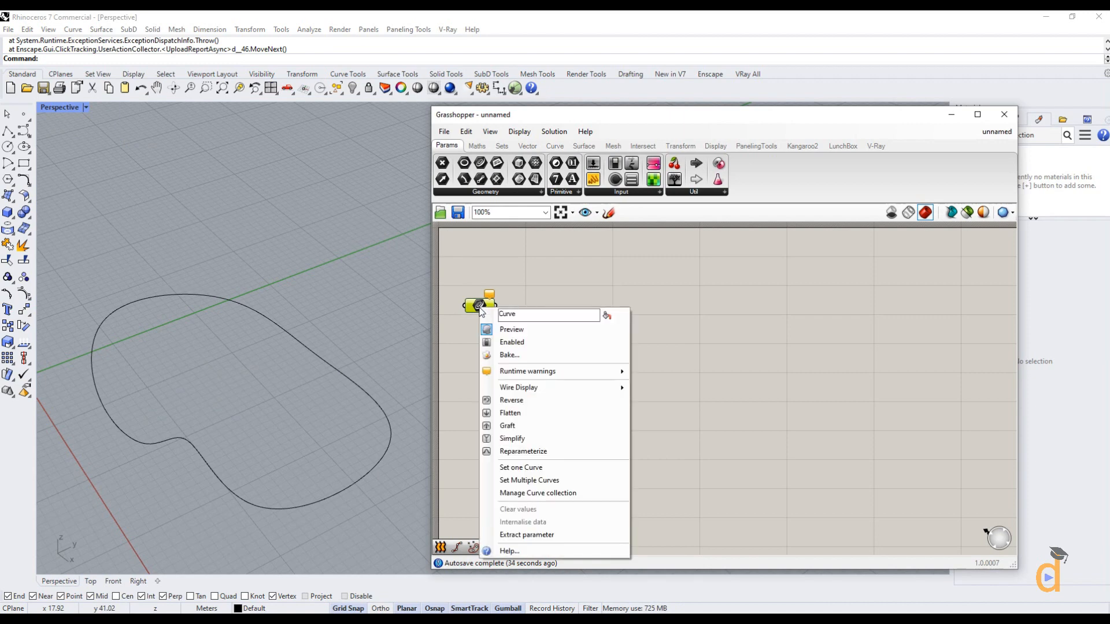
pyautogui.click(528, 468)
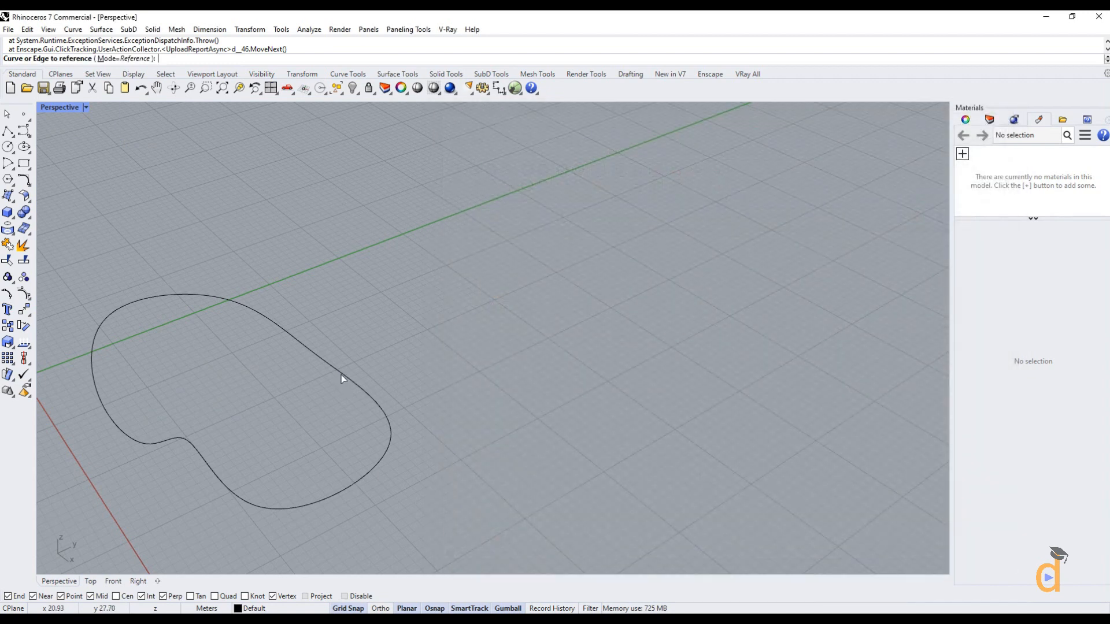
pyautogui.click(341, 375)
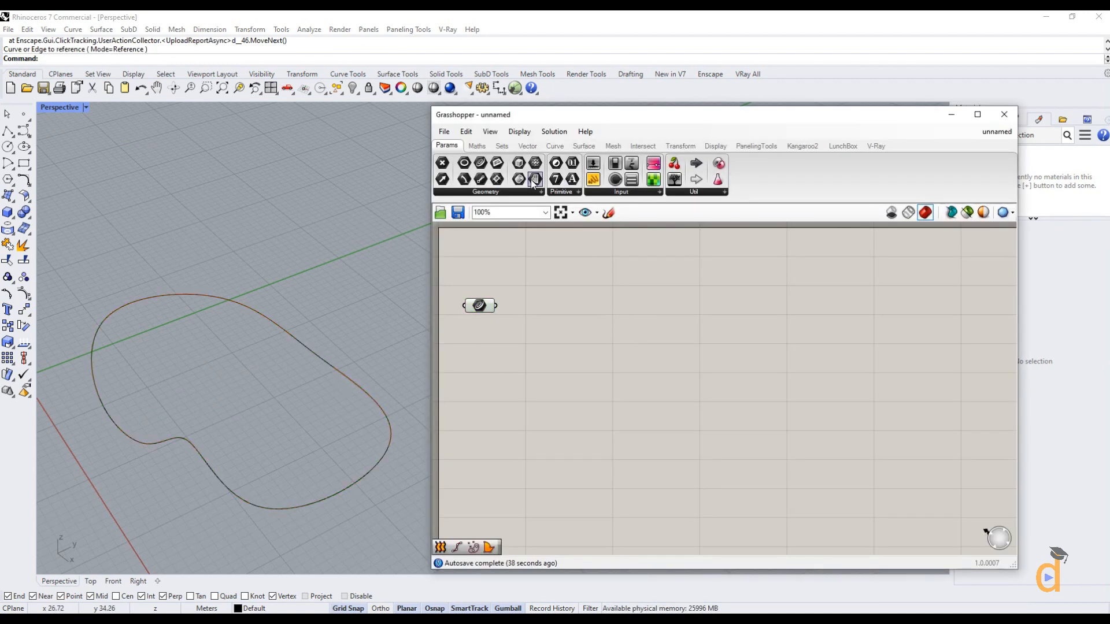
# Add a Boundary Surfaces component and connect the Curve parameter to its Edges input
pyautogui.moveTo(530, 195); pyautogui.dragTo(568, 328)
pyautogui.moveTo(518, 264); pyautogui.dragTo(497, 177)
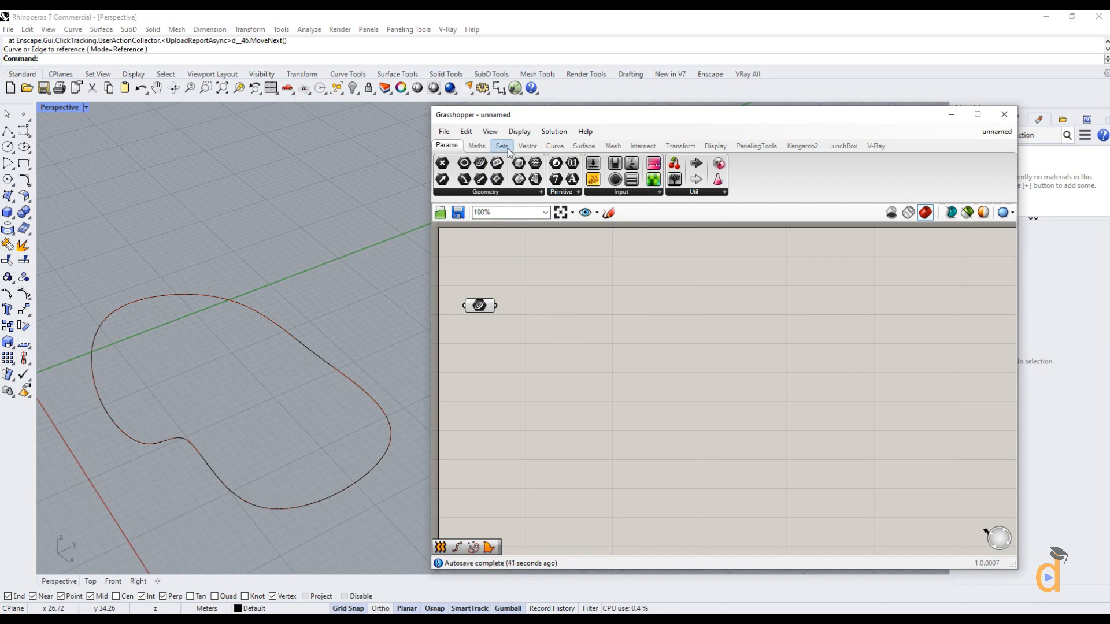
pyautogui.click(581, 145)
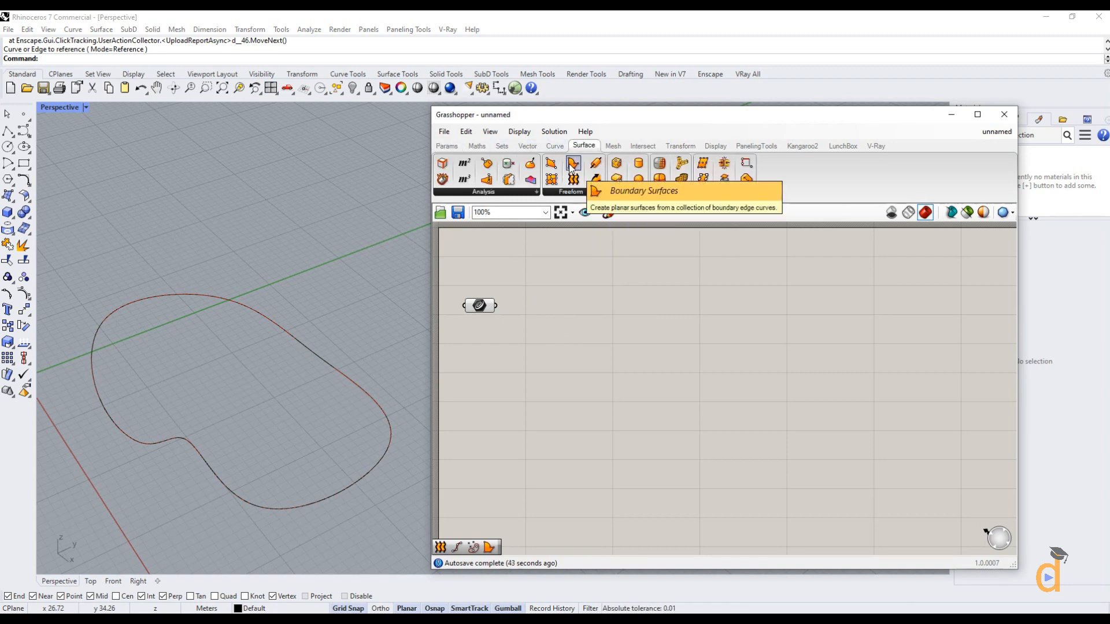
pyautogui.click(568, 192)
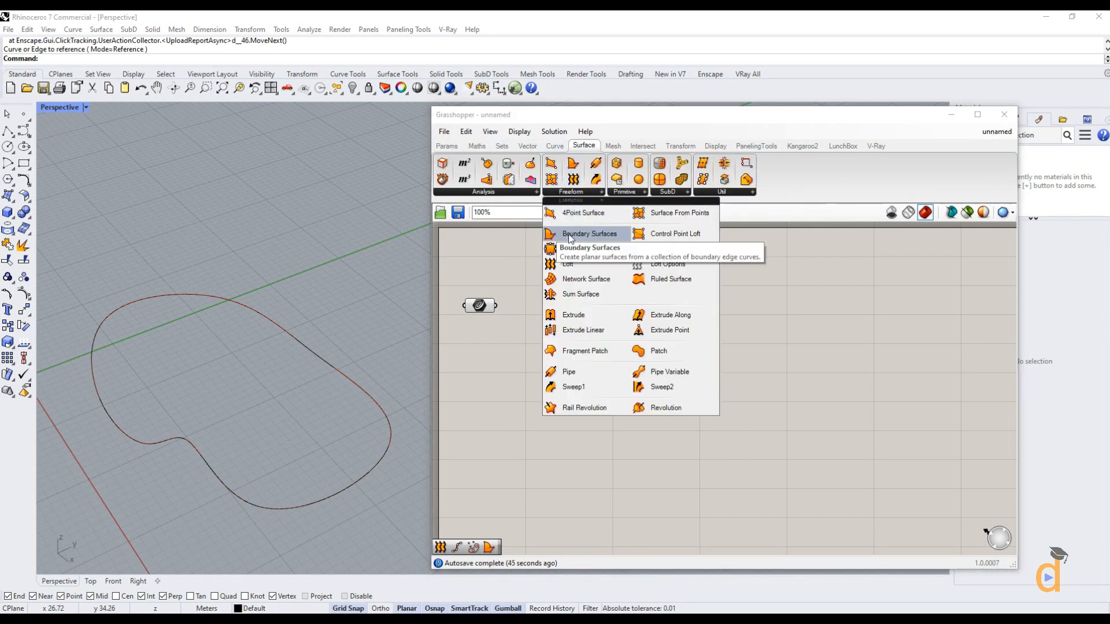
pyautogui.moveTo(572, 234); pyautogui.dragTo(581, 311)
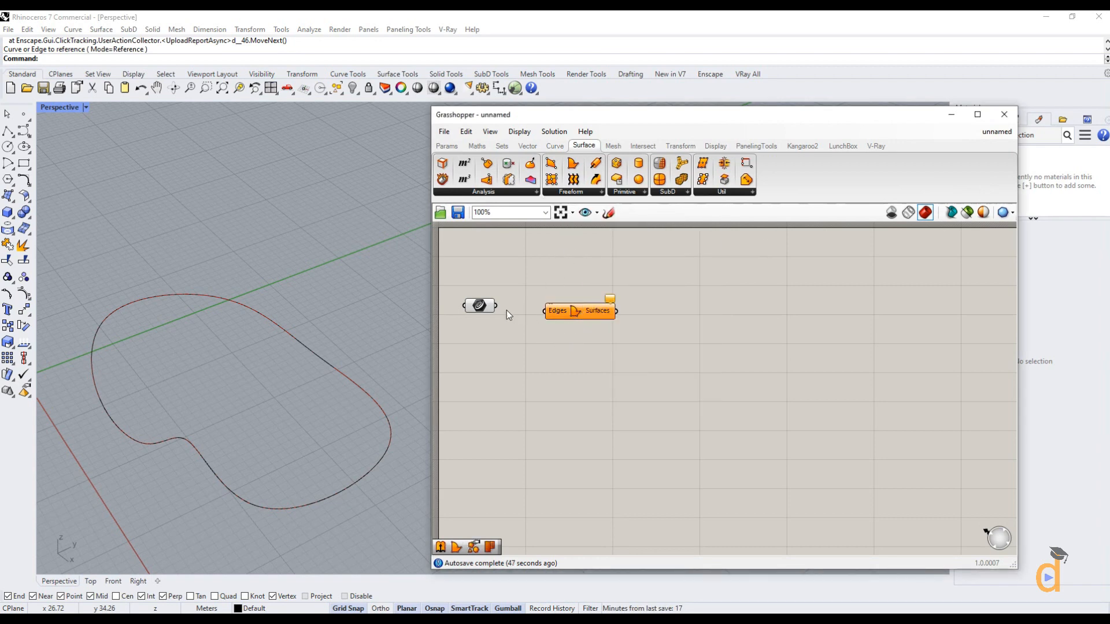
pyautogui.moveTo(503, 311); pyautogui.dragTo(568, 335)
pyautogui.click(567, 313)
pyautogui.click(573, 358)
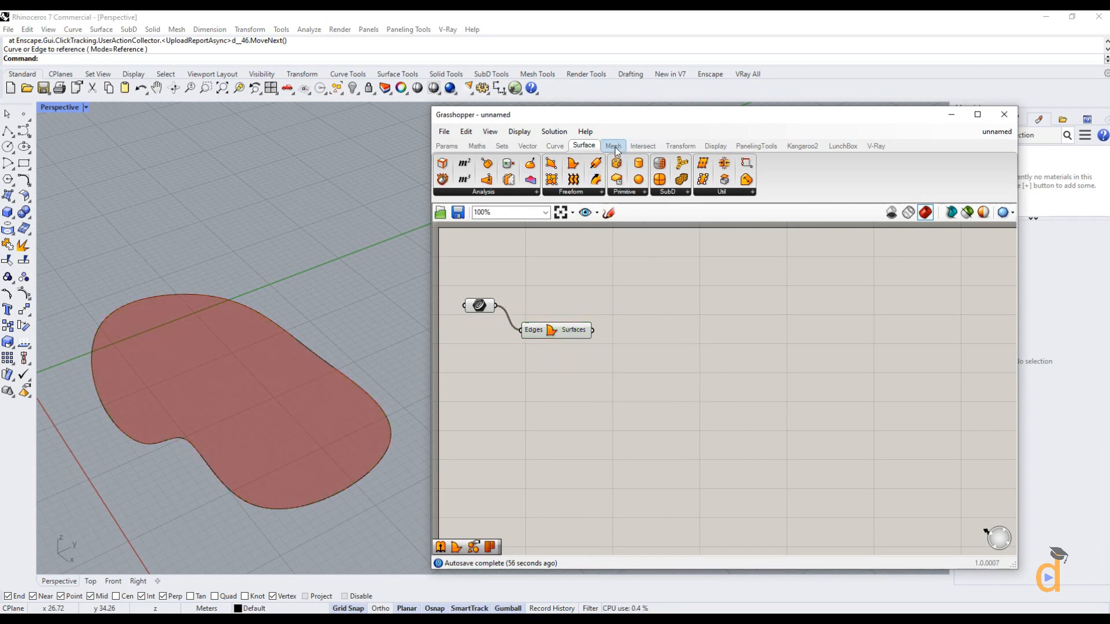
# Add a Kangaroo2 Anchor component on the far side of the canvas from the surface component
pyautogui.click(796, 150)
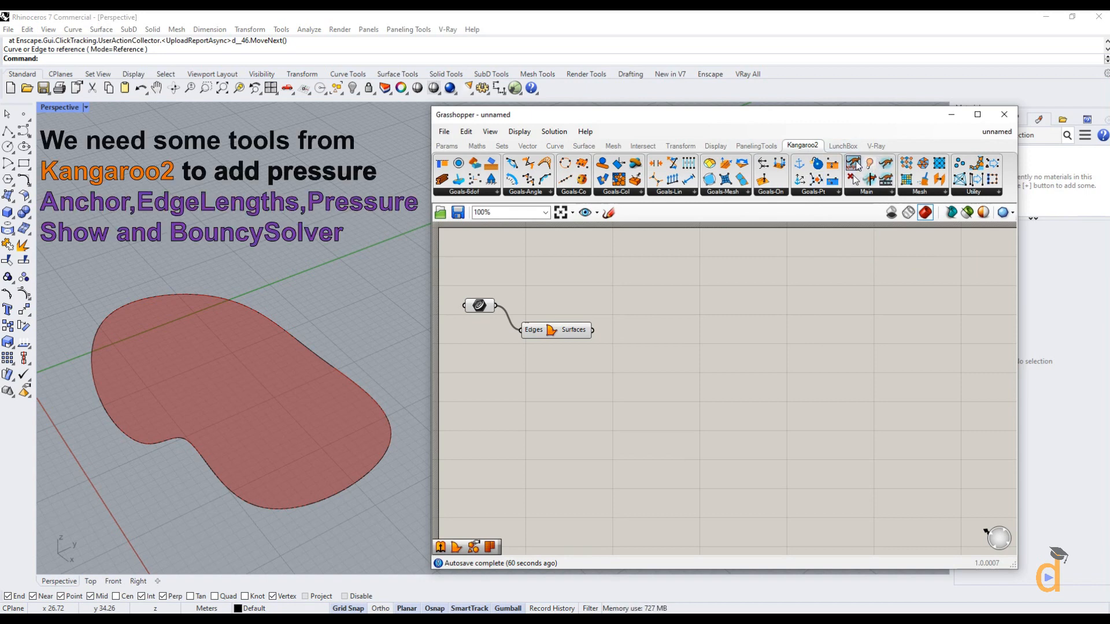
pyautogui.click(800, 168)
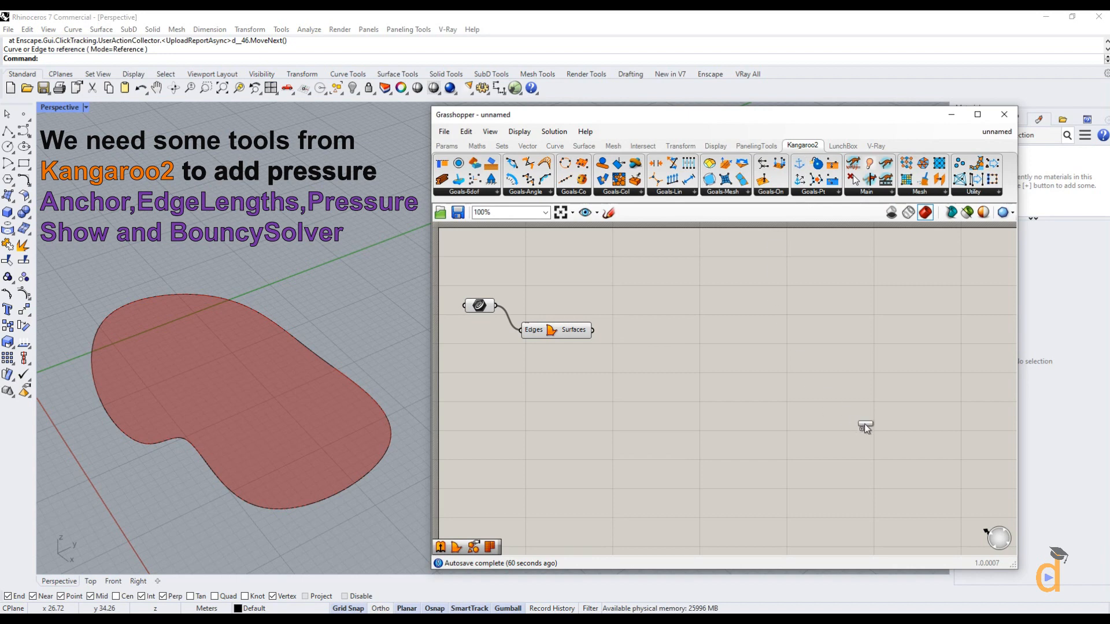
pyautogui.click(873, 425)
pyautogui.moveTo(870, 430); pyautogui.dragTo(849, 452)
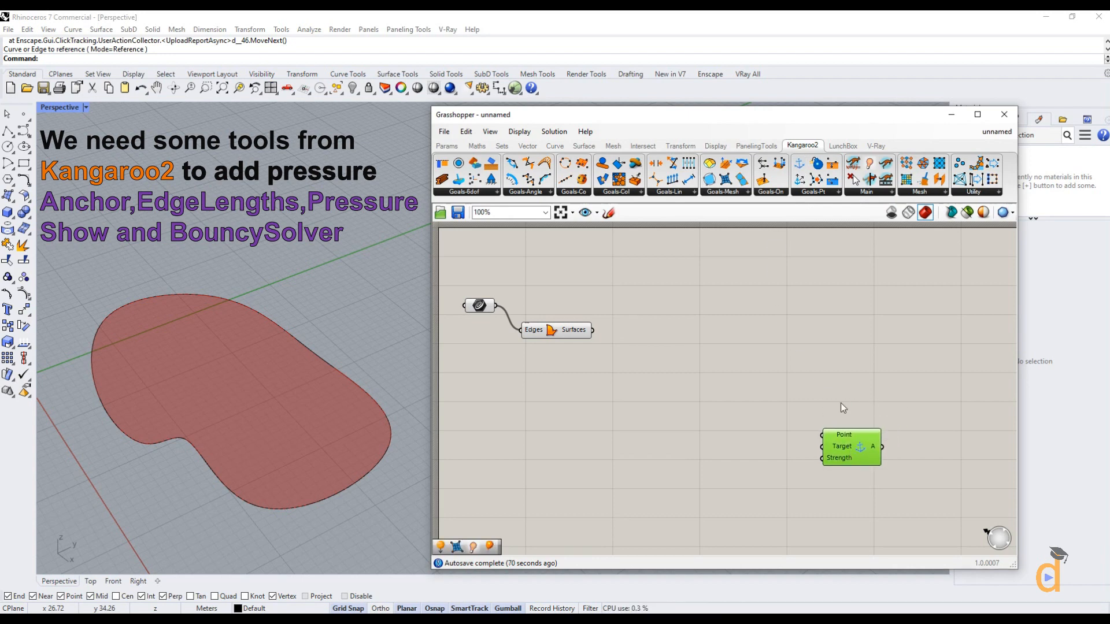
# Add the Kangaroo2 mesh goals EdgeLengths and Pressure, stacked above the Anchor component
pyautogui.click(728, 194)
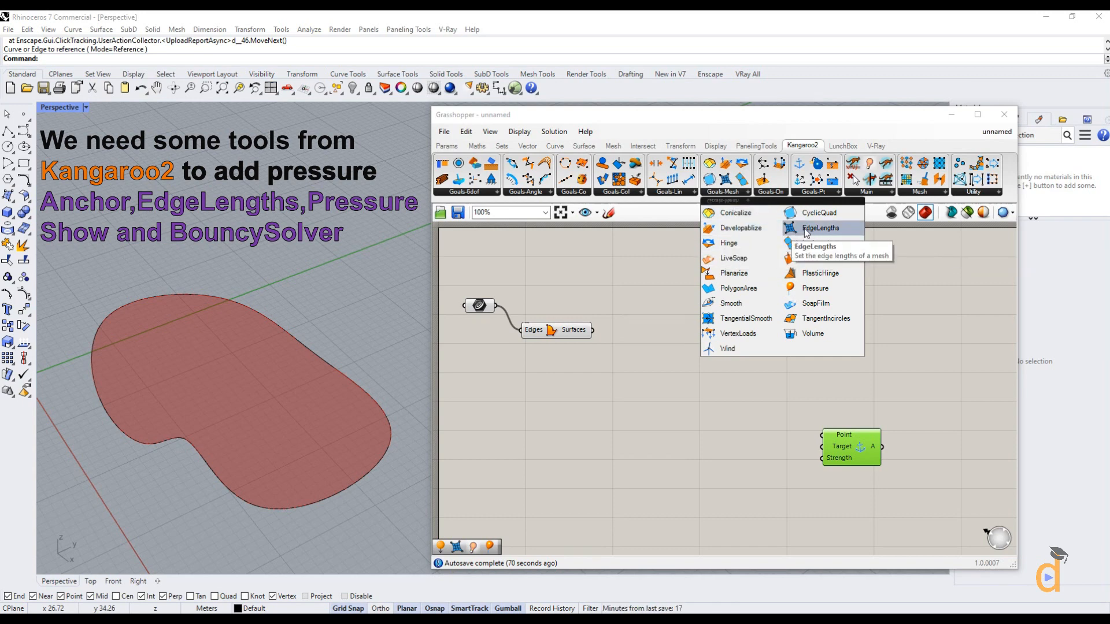
pyautogui.moveTo(803, 228); pyautogui.dragTo(817, 342)
pyautogui.moveTo(847, 396); pyautogui.dragTo(845, 399)
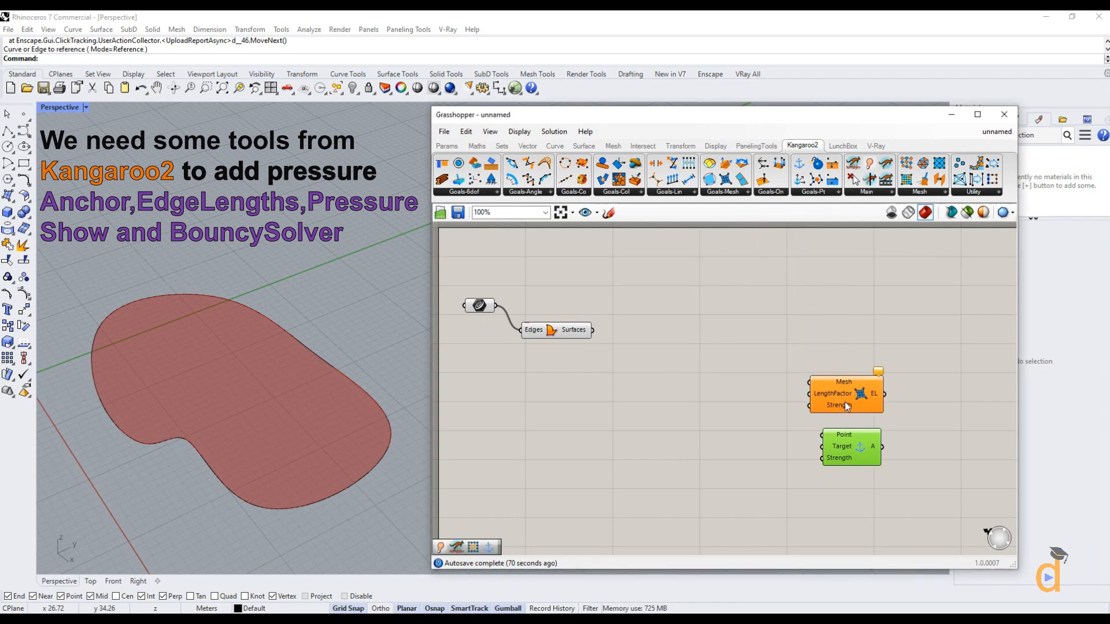
pyautogui.click(719, 196)
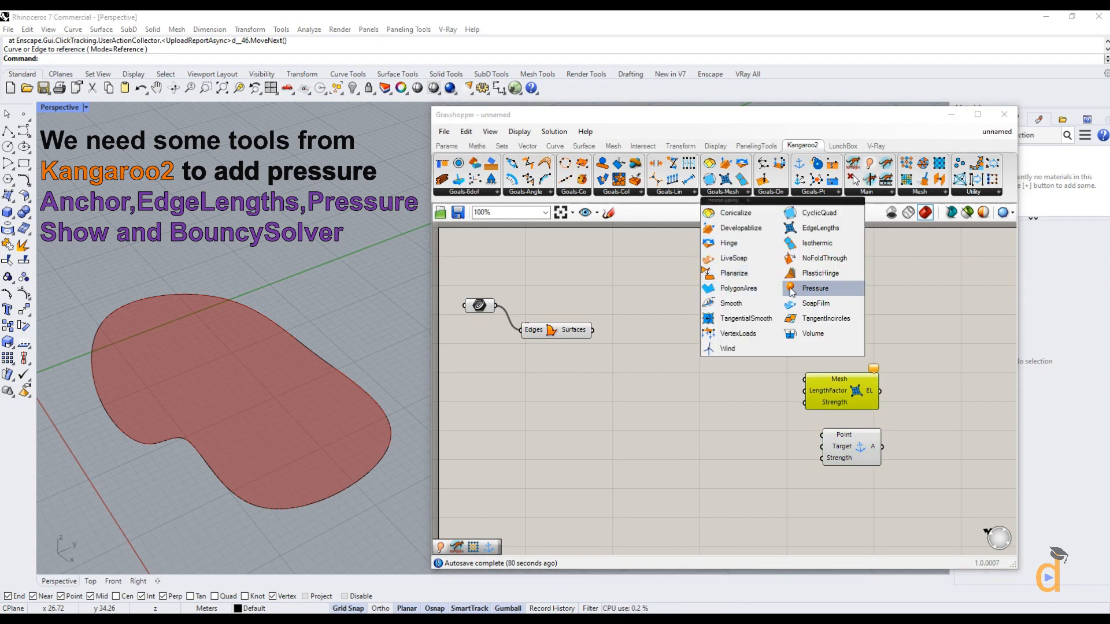
pyautogui.moveTo(812, 293); pyautogui.dragTo(834, 338)
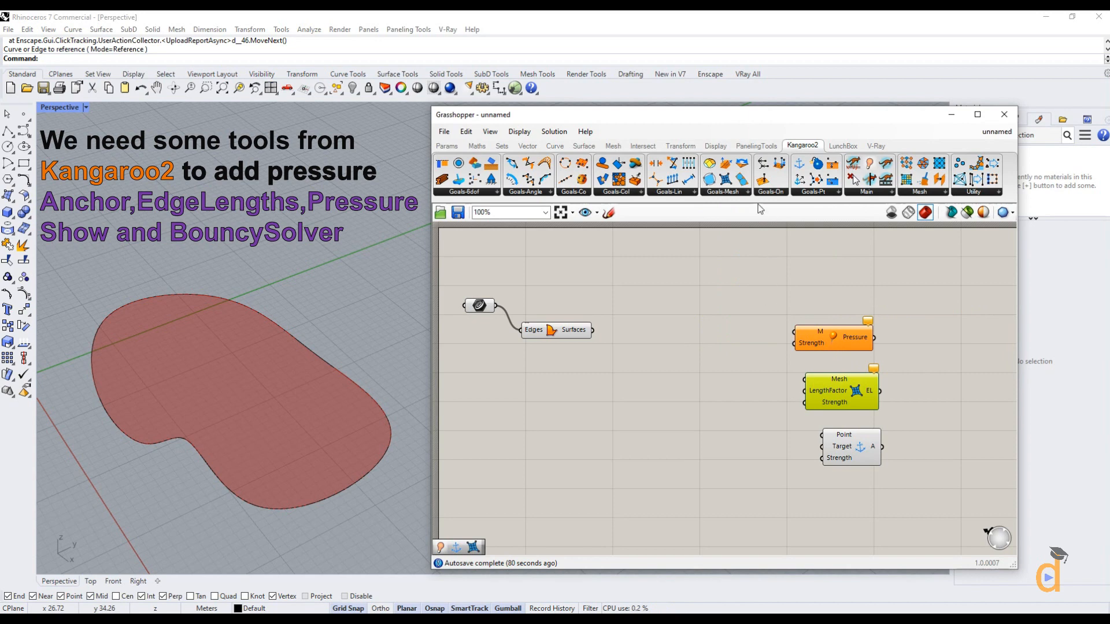
# Add a Kangaroo2 Load component above the Pressure component
pyautogui.click(733, 198)
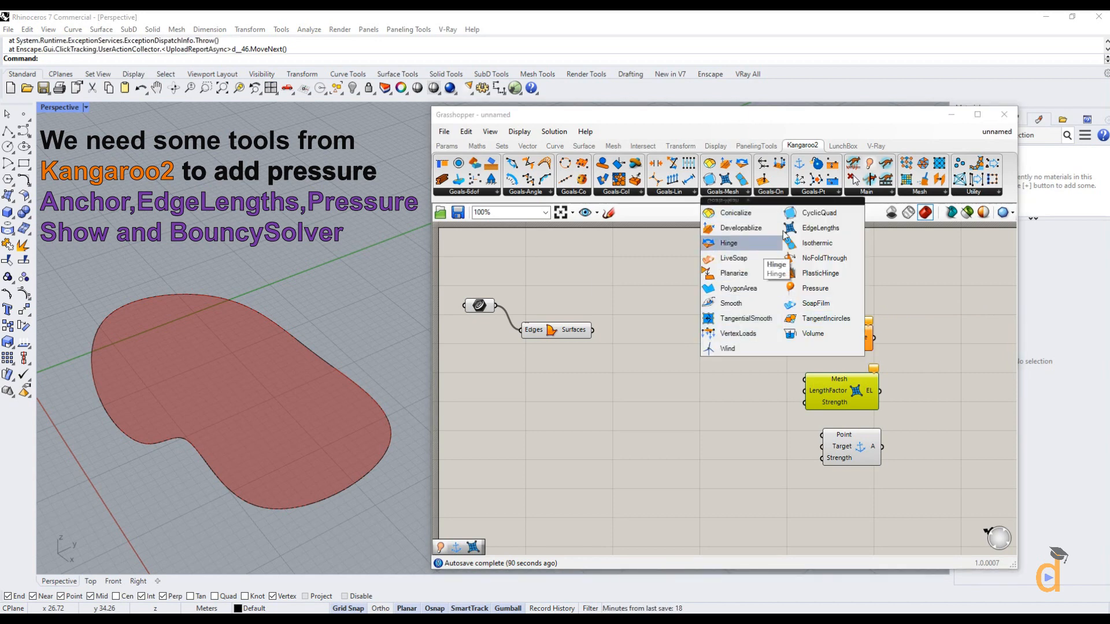
pyautogui.click(812, 192)
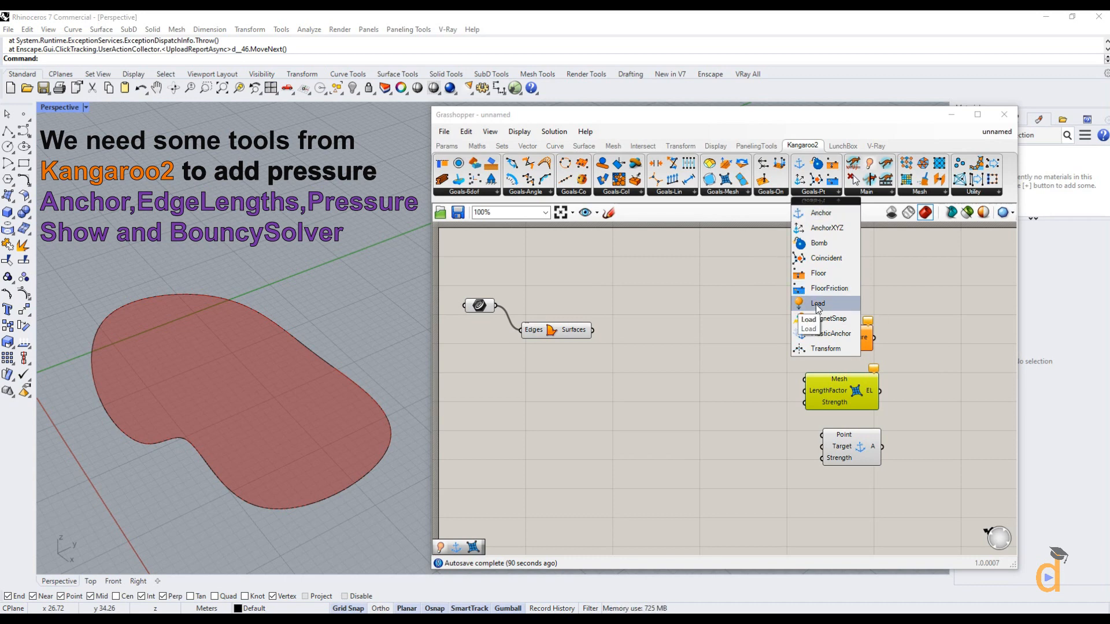
pyautogui.click(742, 320)
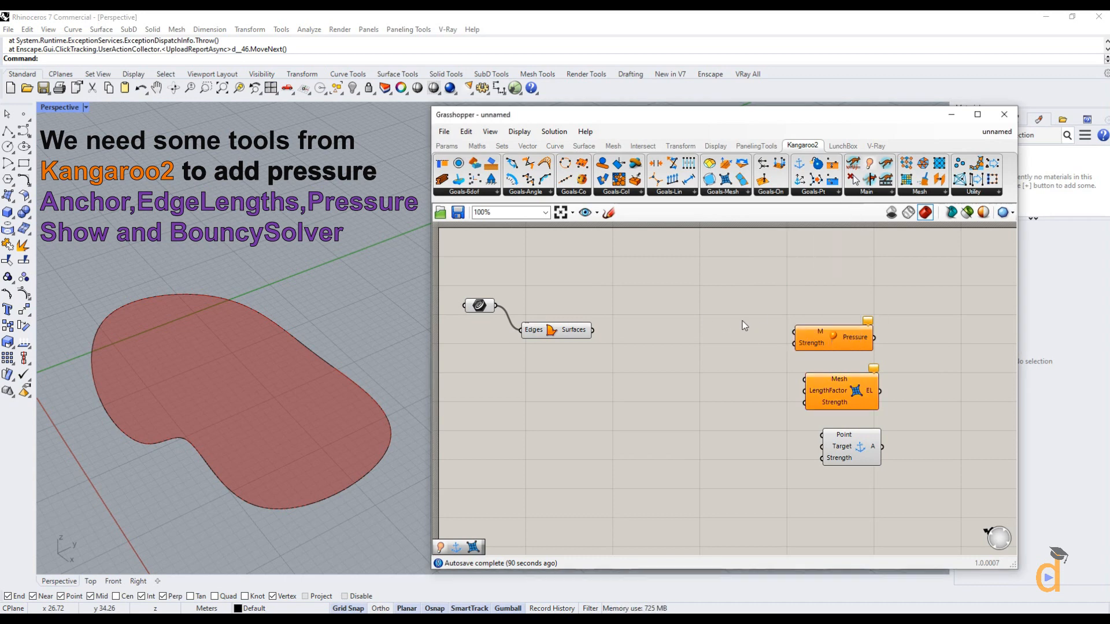
pyautogui.click(805, 196)
pyautogui.click(850, 285)
pyautogui.click(831, 300)
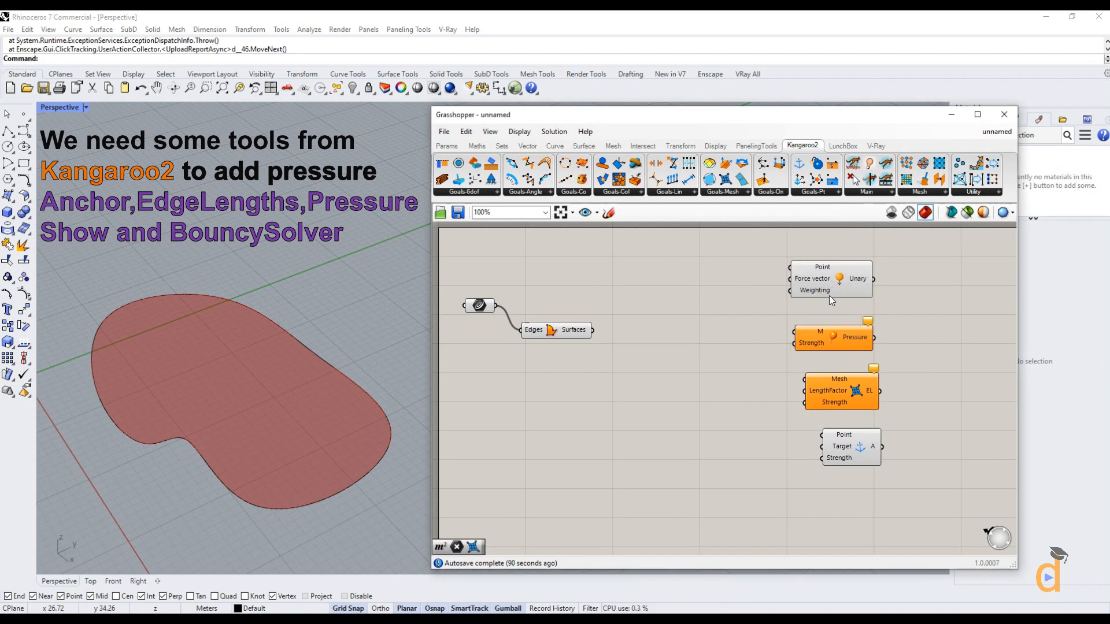
# Arrange the Load, Pressure, EdgeLengths and Anchor components into a tidy vertical column
pyautogui.moveTo(827, 284); pyautogui.dragTo(841, 277)
pyautogui.moveTo(825, 334); pyautogui.dragTo(829, 324)
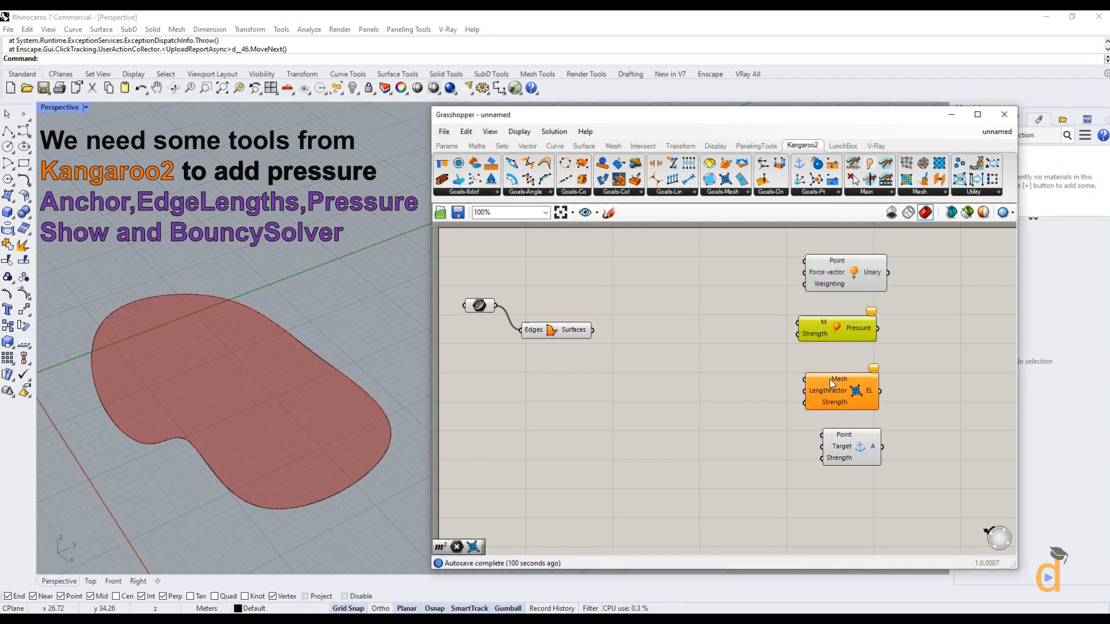
pyautogui.moveTo(830, 379); pyautogui.dragTo(827, 365)
pyautogui.moveTo(832, 436); pyautogui.dragTo(829, 425)
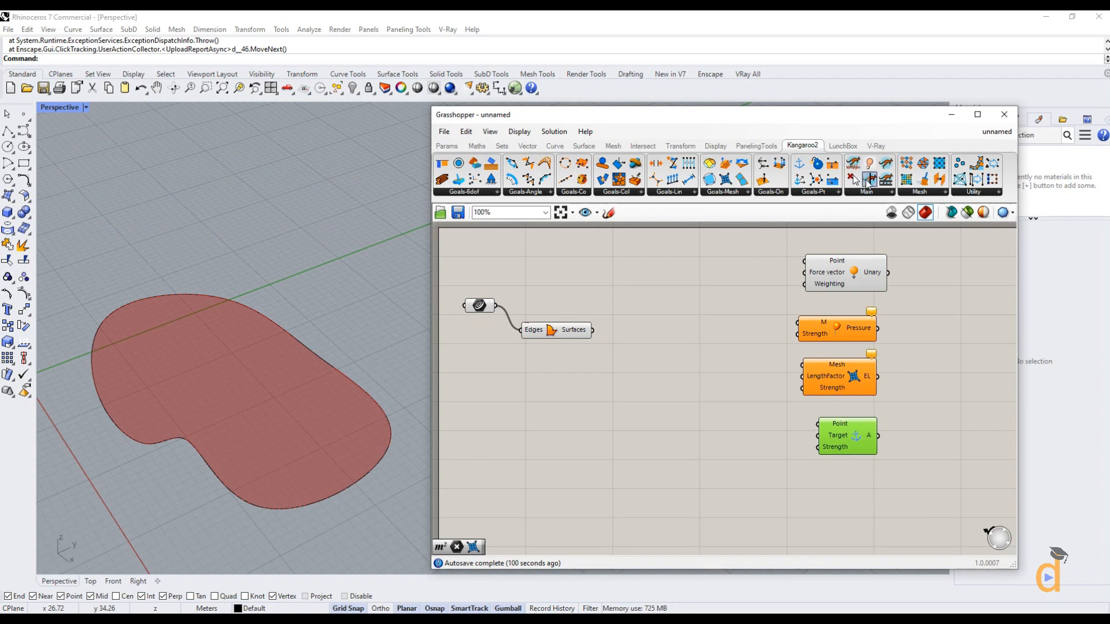
# Insert a Show component between Load and Pressure, shifting the lower goals down, and place a BouncySolver beside the column
pyautogui.moveTo(902, 315); pyautogui.dragTo(824, 442)
pyautogui.moveTo(836, 357); pyautogui.dragTo(832, 392)
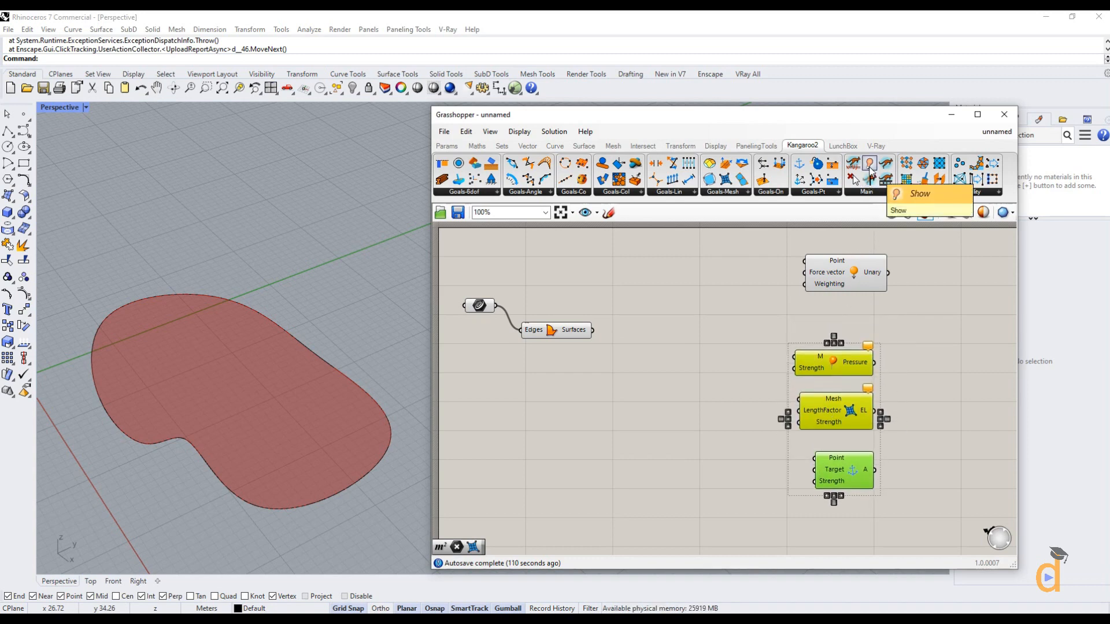
pyautogui.moveTo(869, 163); pyautogui.dragTo(831, 320)
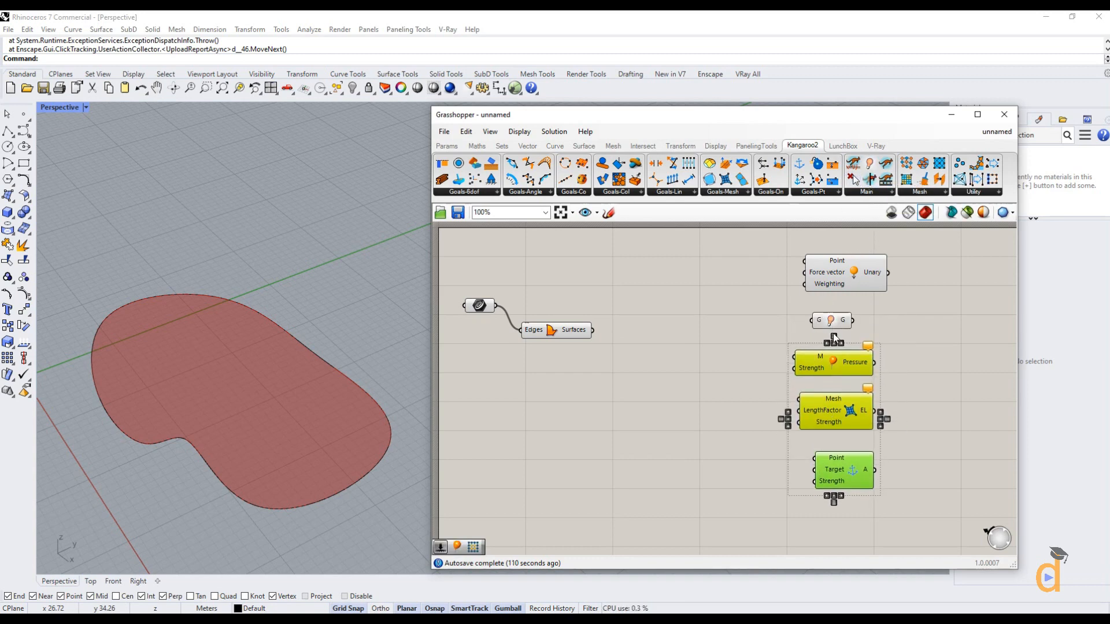
pyautogui.click(833, 335)
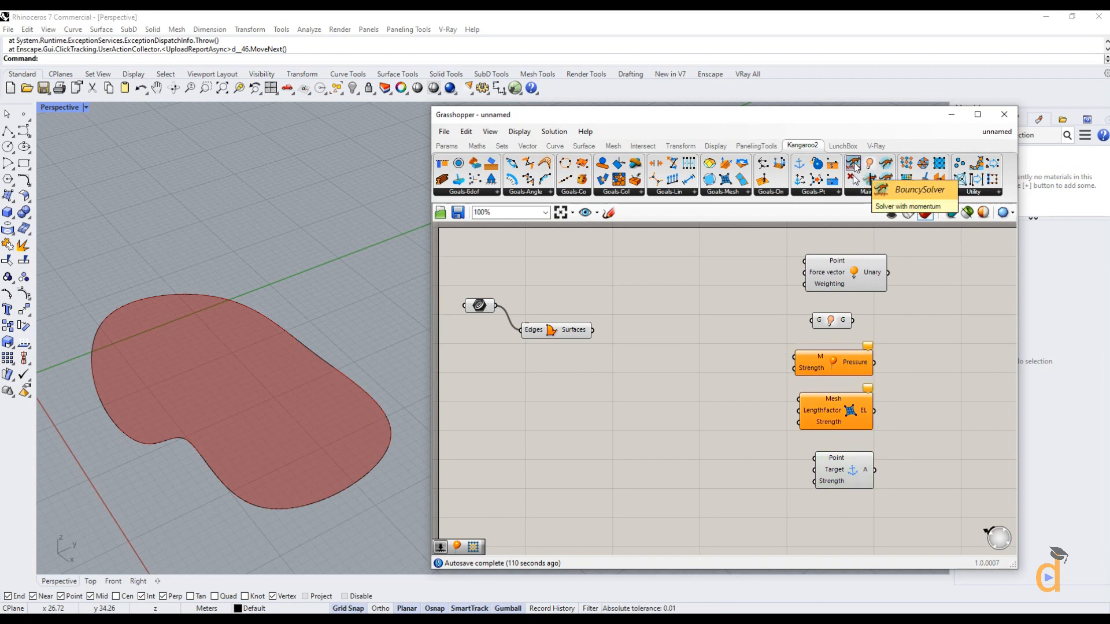
pyautogui.moveTo(854, 167); pyautogui.dragTo(963, 376)
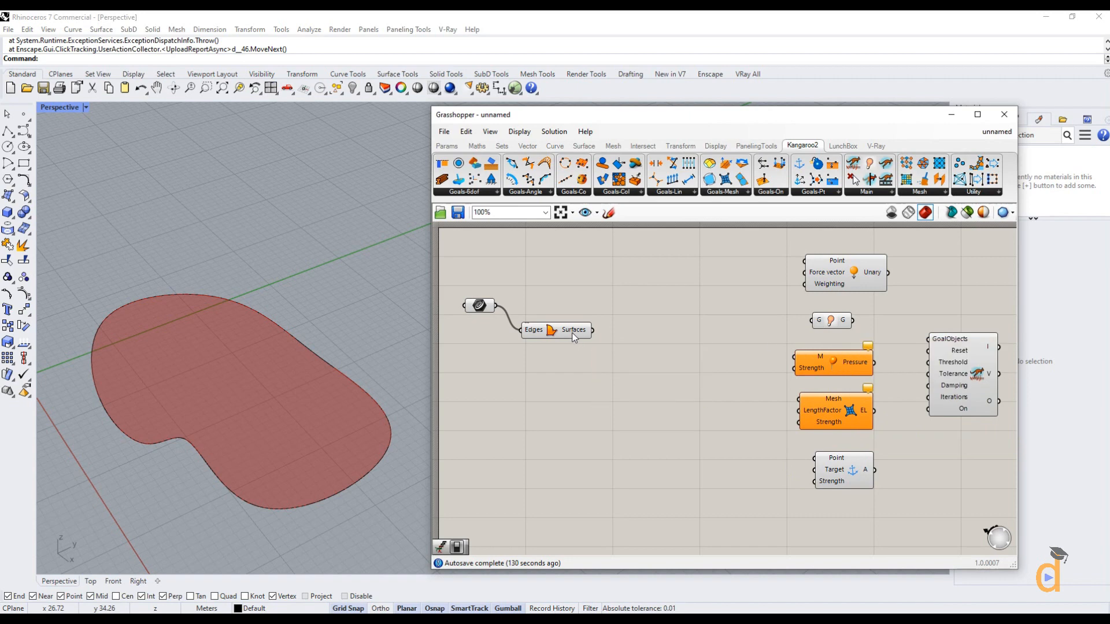
# Add a Mesh Brep component and connect the boundary surface to its Brep input
pyautogui.click(611, 145)
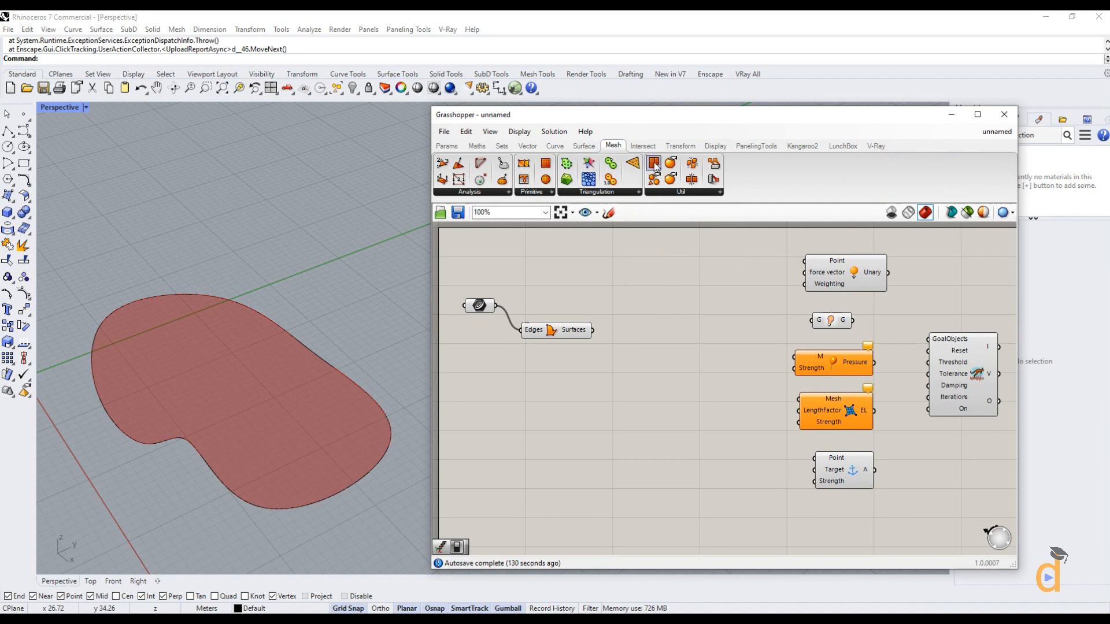
pyautogui.moveTo(634, 345); pyautogui.dragTo(635, 346)
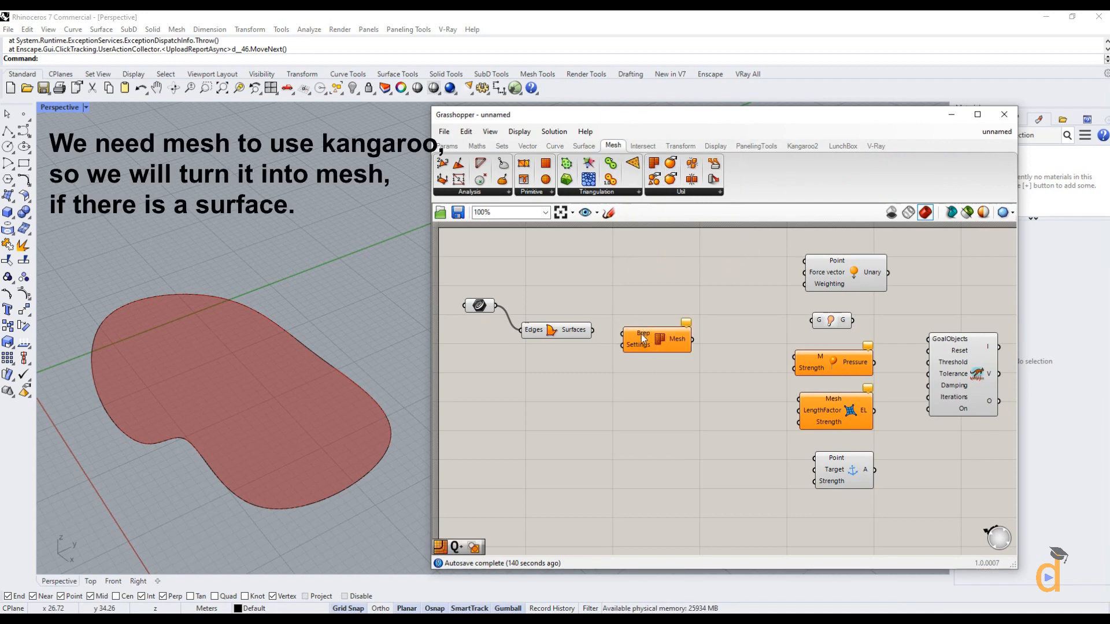
pyautogui.moveTo(591, 330); pyautogui.dragTo(636, 343)
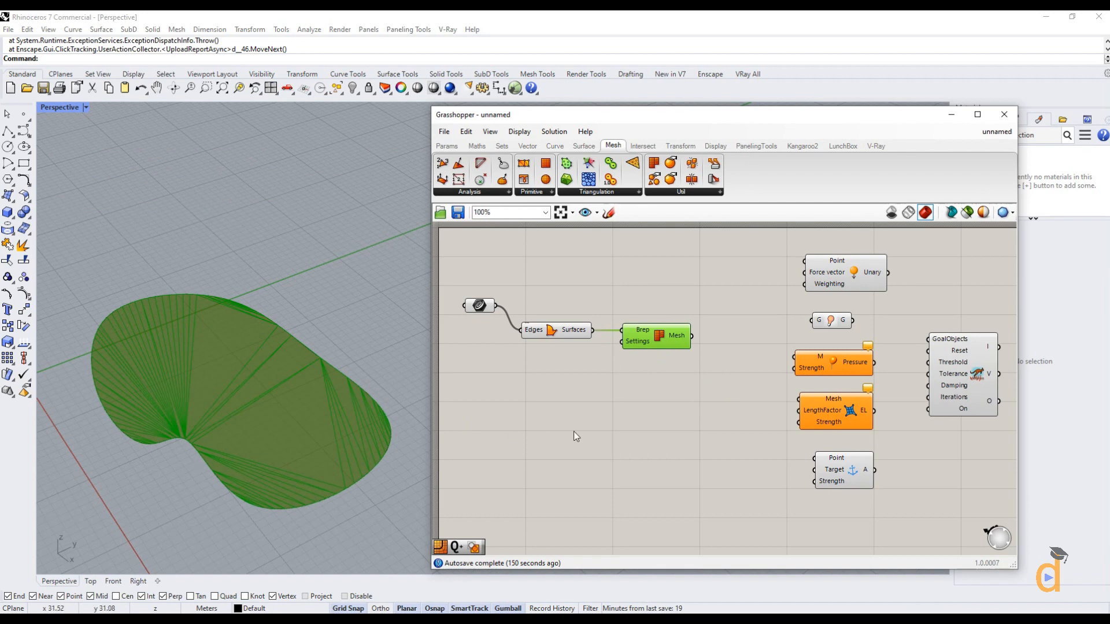
pyautogui.moveTo(655, 441); pyautogui.dragTo(652, 439, button='right')
pyautogui.scroll(-2, 652, 439)
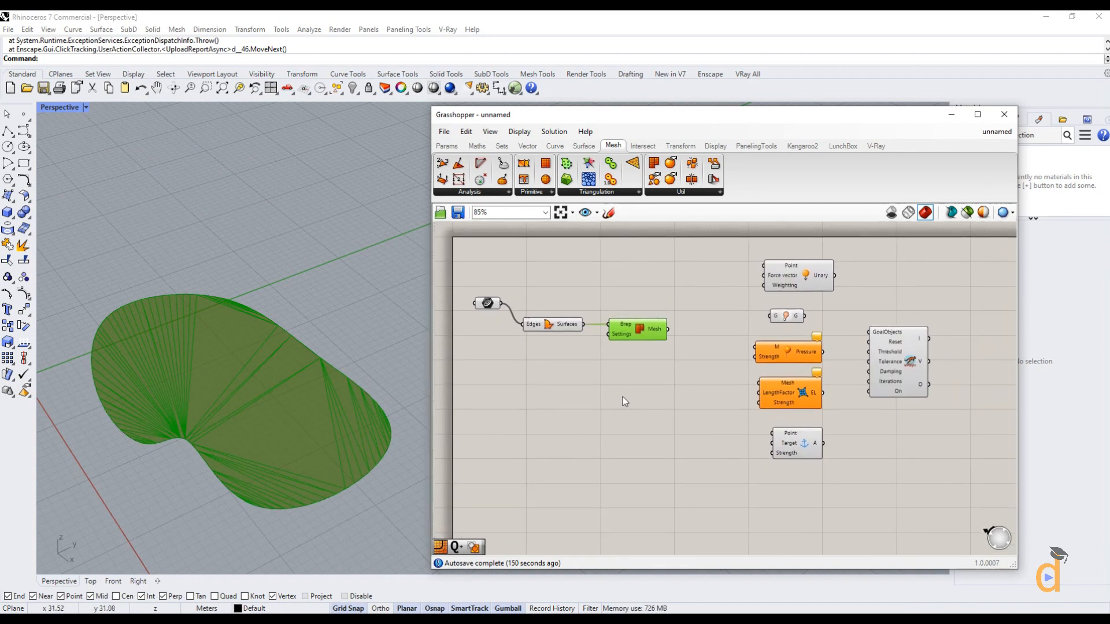
# Shift the Kangaroo goals and solver away from Mesh Brep, and add a Quad Remesh component fed by its Mesh output
pyautogui.moveTo(953, 261); pyautogui.dragTo(848, 460)
pyautogui.click(640, 376)
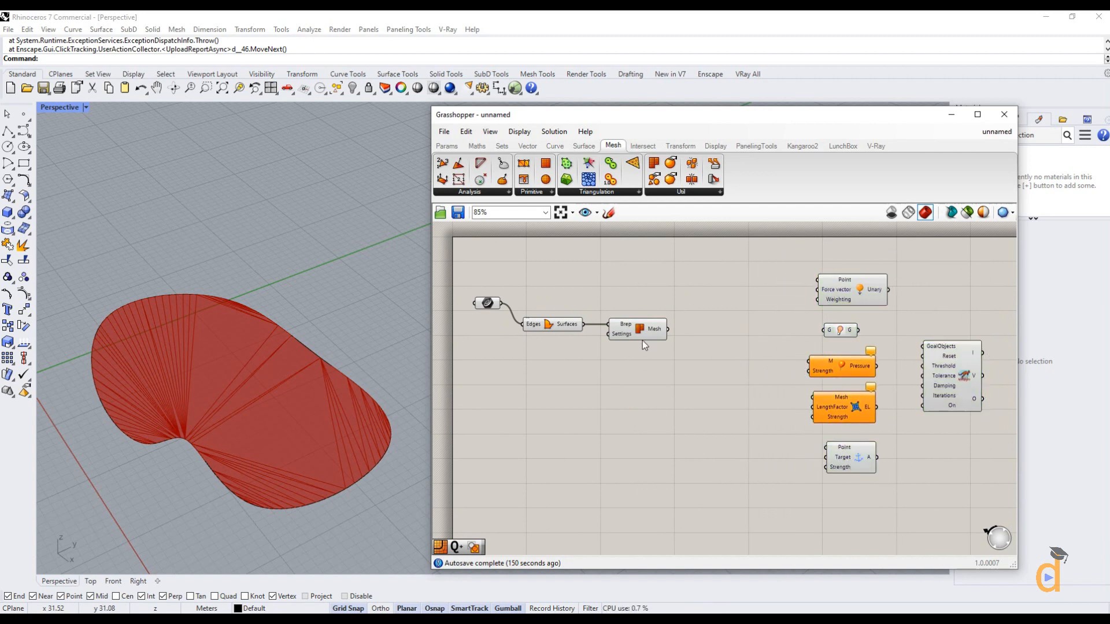
pyautogui.click(595, 195)
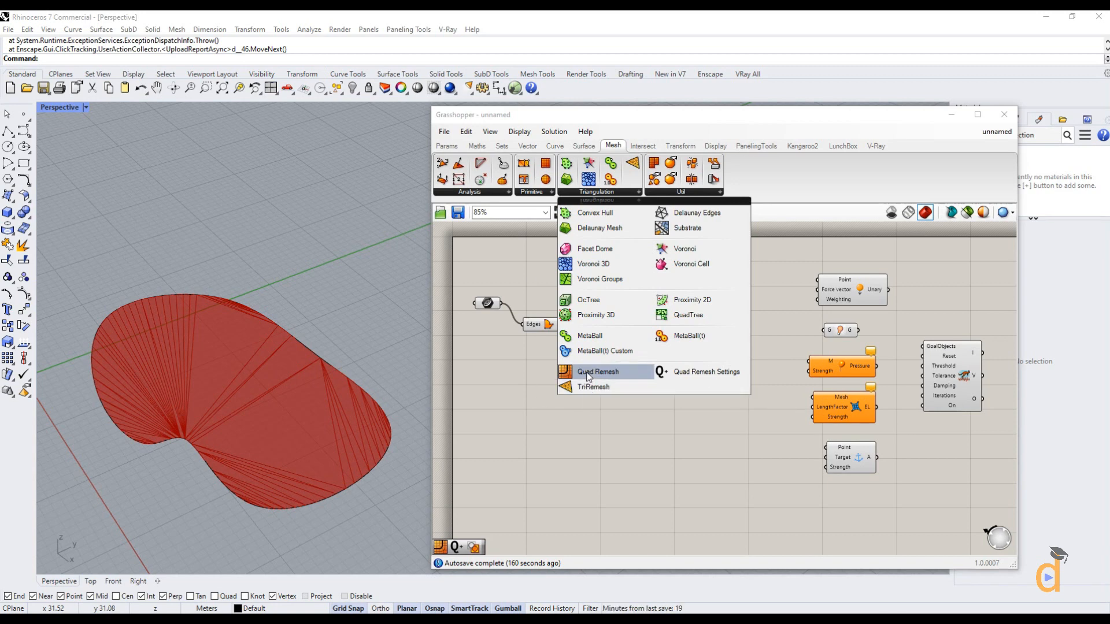
pyautogui.moveTo(590, 375); pyautogui.dragTo(727, 359)
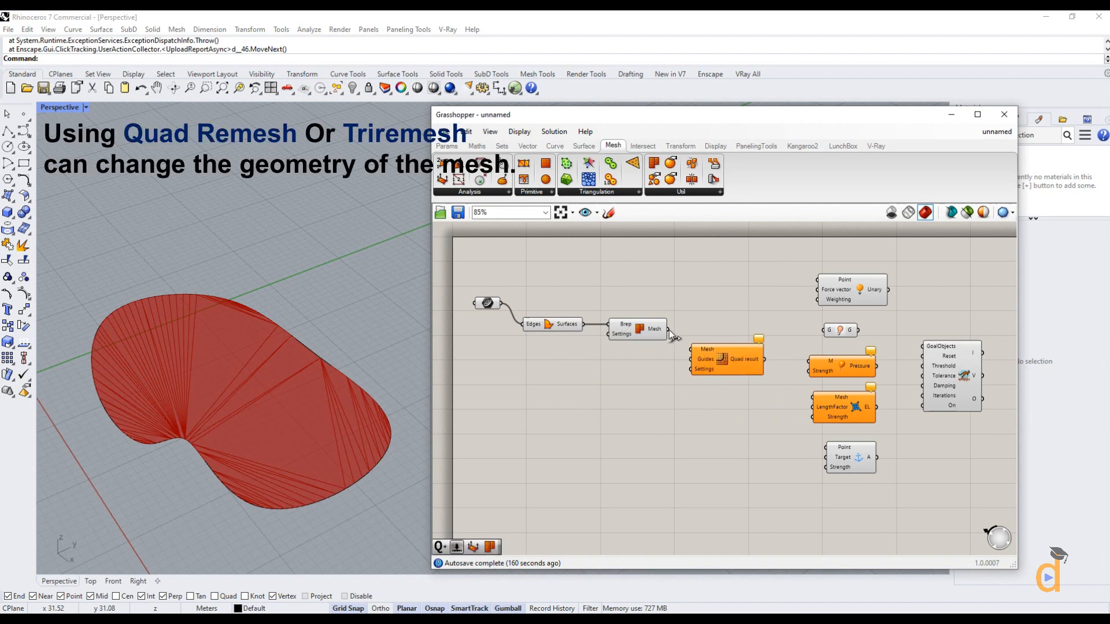
pyautogui.moveTo(668, 329); pyautogui.dragTo(688, 350)
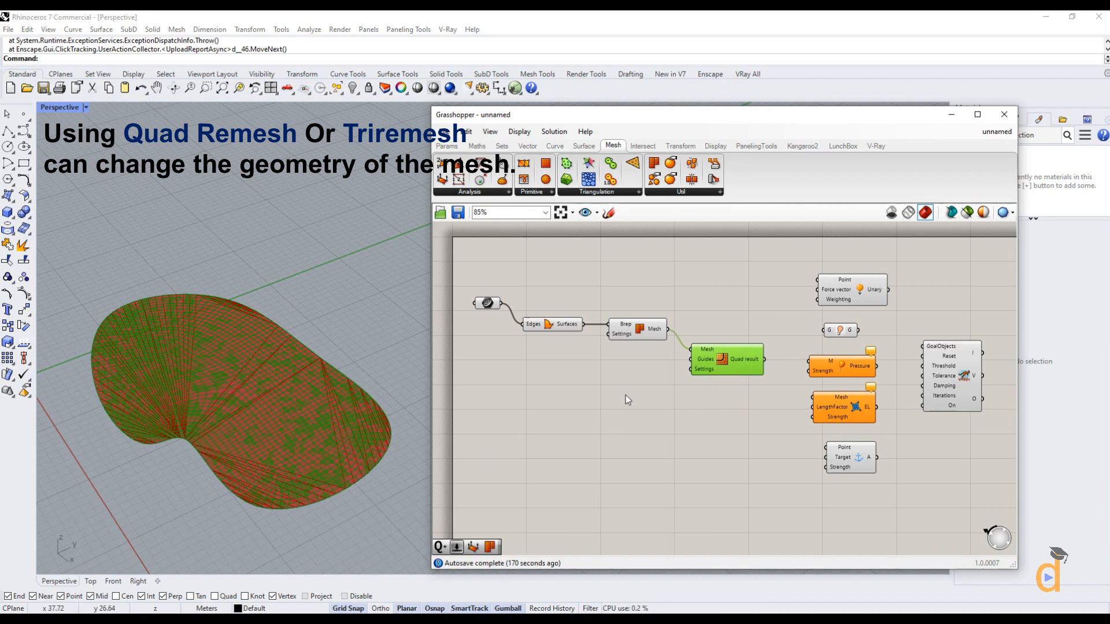
# Turn off the preview of Mesh Brep and Boundary Surfaces, leaving the Quad Remesh result displayed
pyautogui.click(630, 332)
pyautogui.rightClick(629, 333)
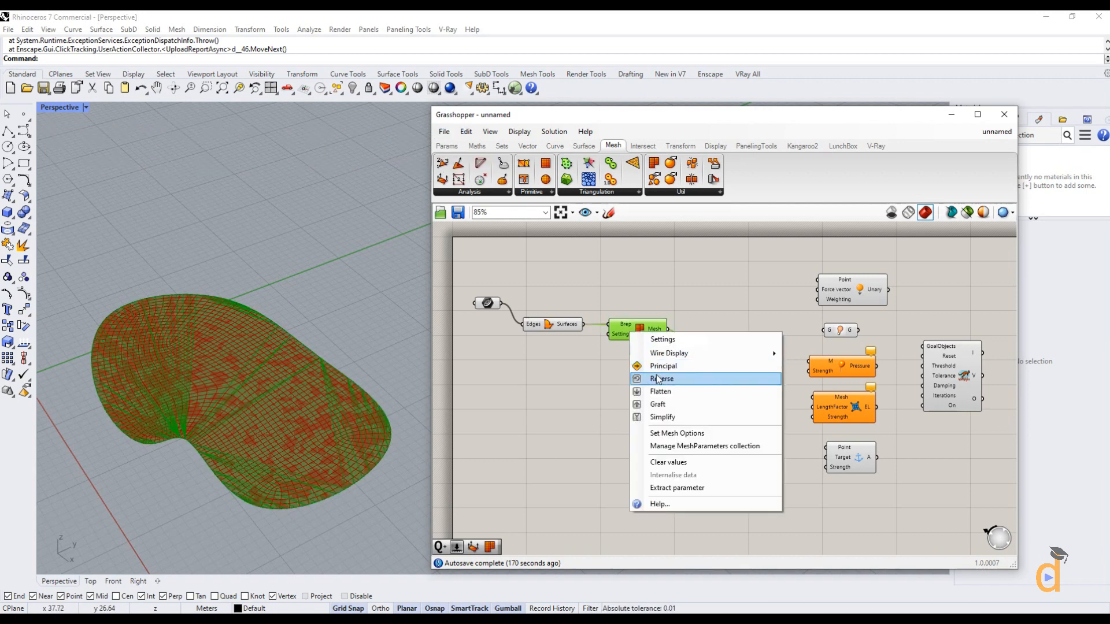
pyautogui.rightClick(638, 327)
pyautogui.click(651, 348)
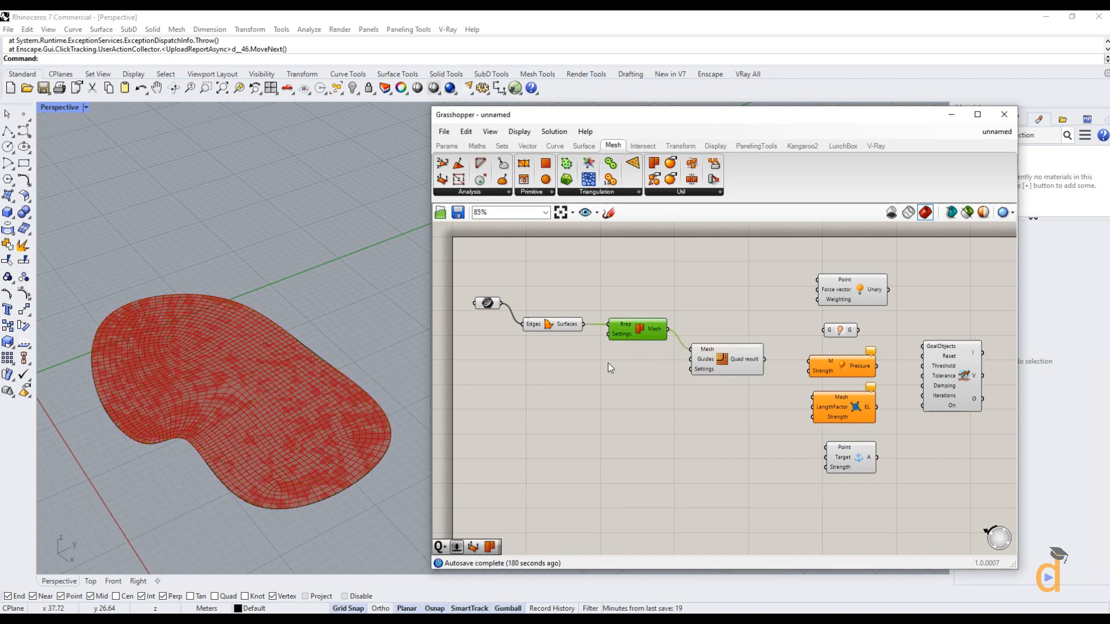
pyautogui.rightClick(551, 329)
pyautogui.rightClick(549, 328)
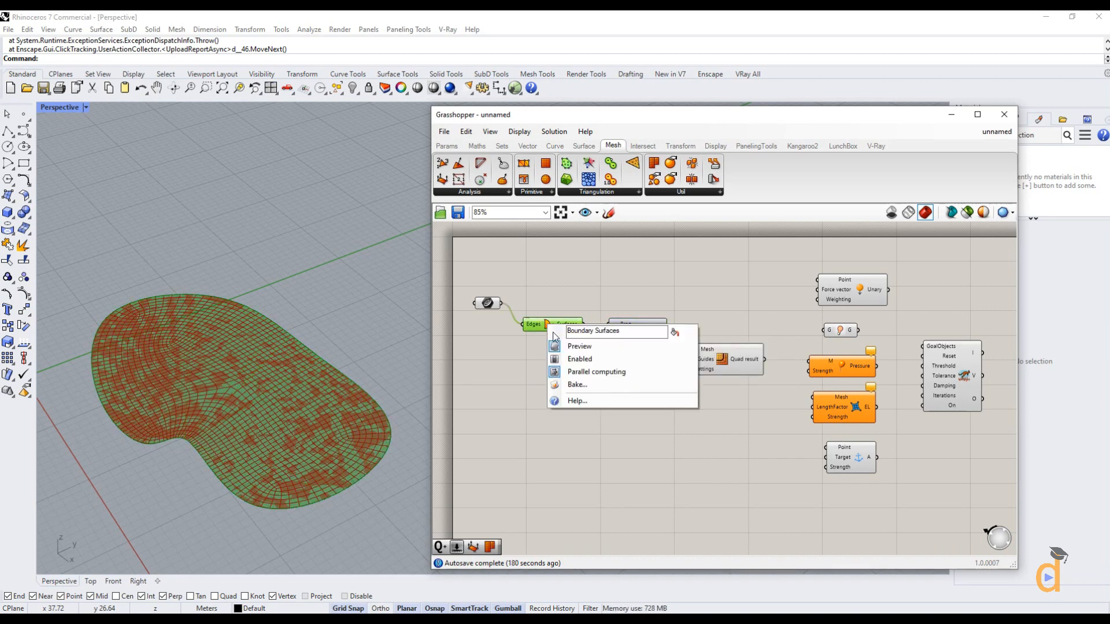
pyautogui.click(560, 346)
pyautogui.click(738, 370)
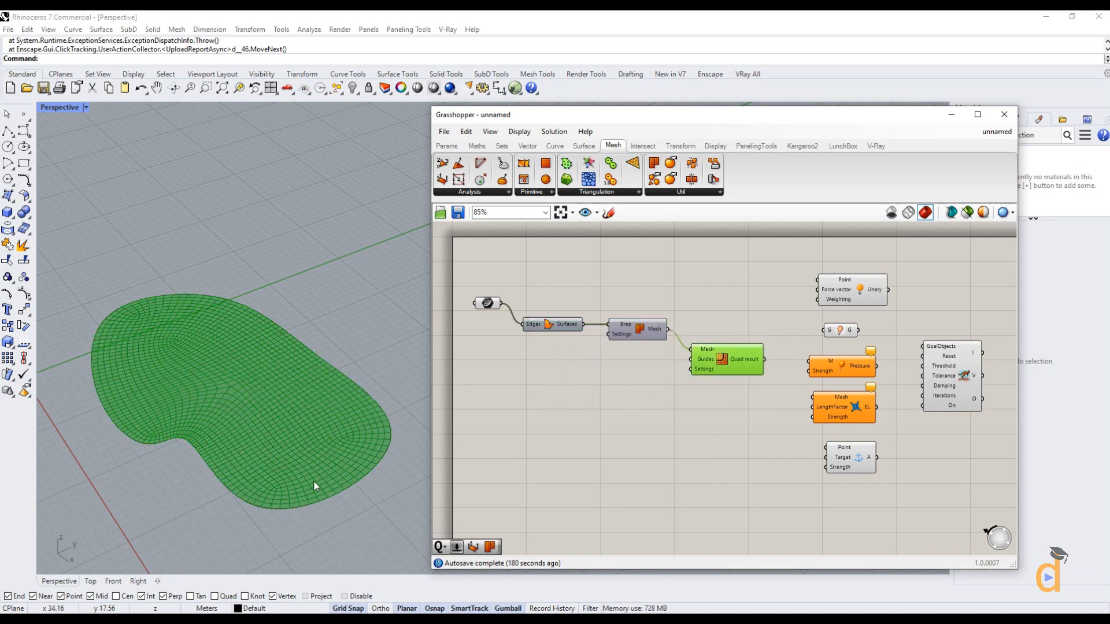
pyautogui.click(633, 443)
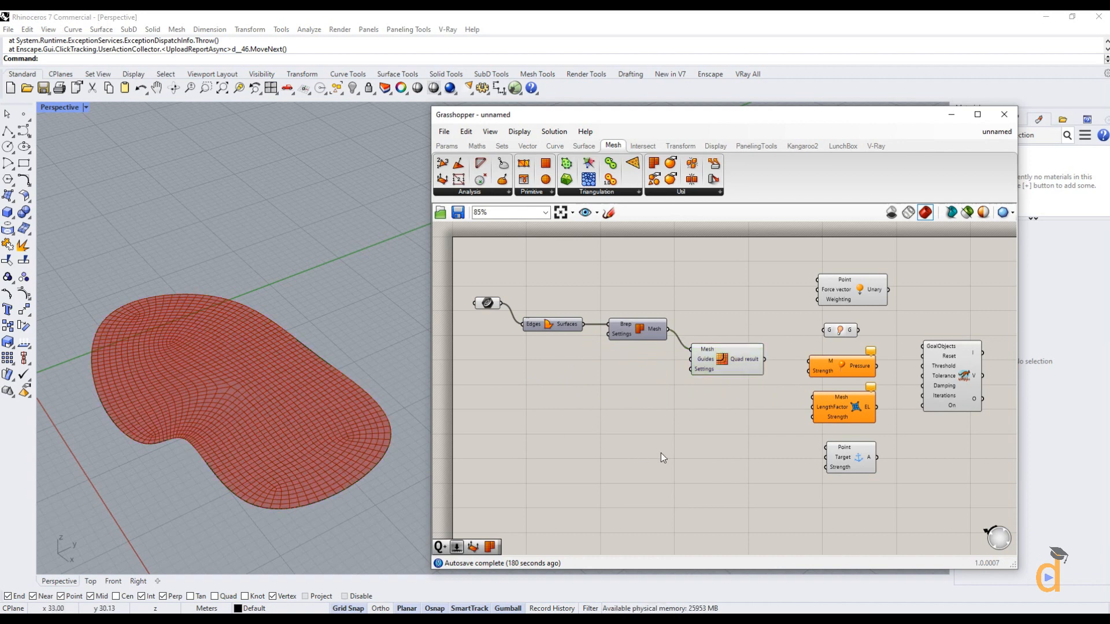
# Try a TriRemesh component on the Mesh Brep output, with the Quad Remesh preview turned off
pyautogui.click(601, 191)
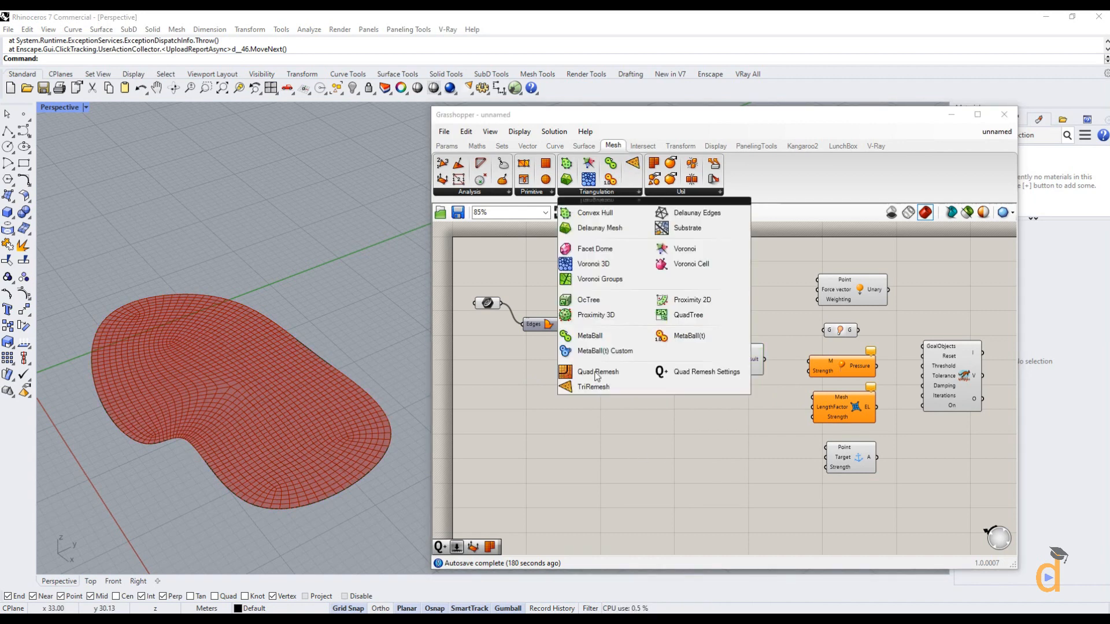
pyautogui.moveTo(588, 389); pyautogui.dragTo(734, 435)
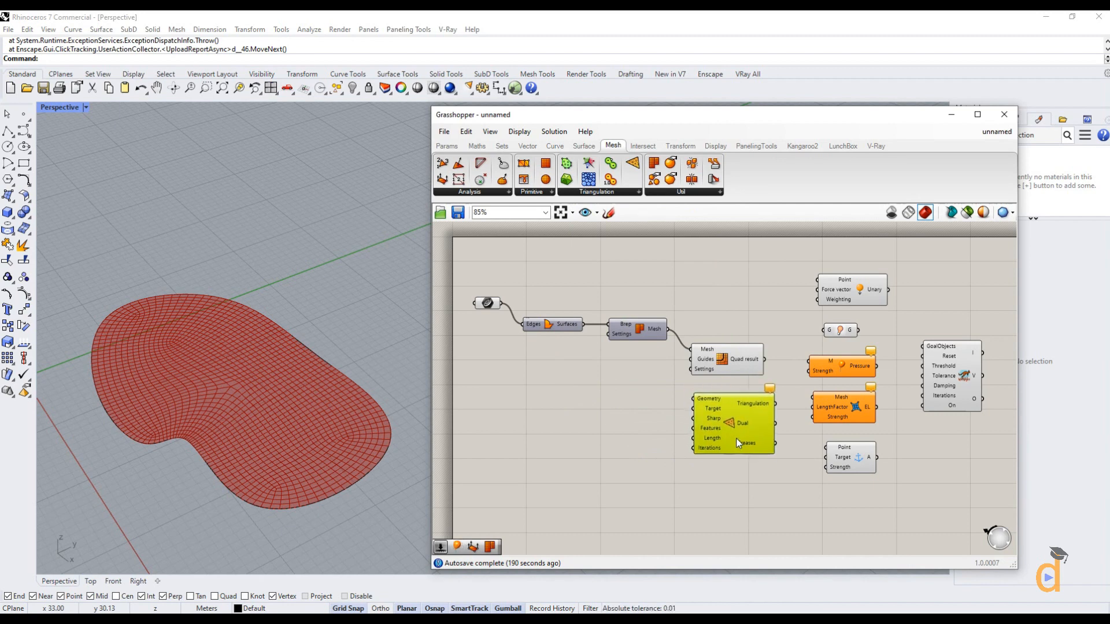
pyautogui.rightClick(723, 362)
pyautogui.click(753, 381)
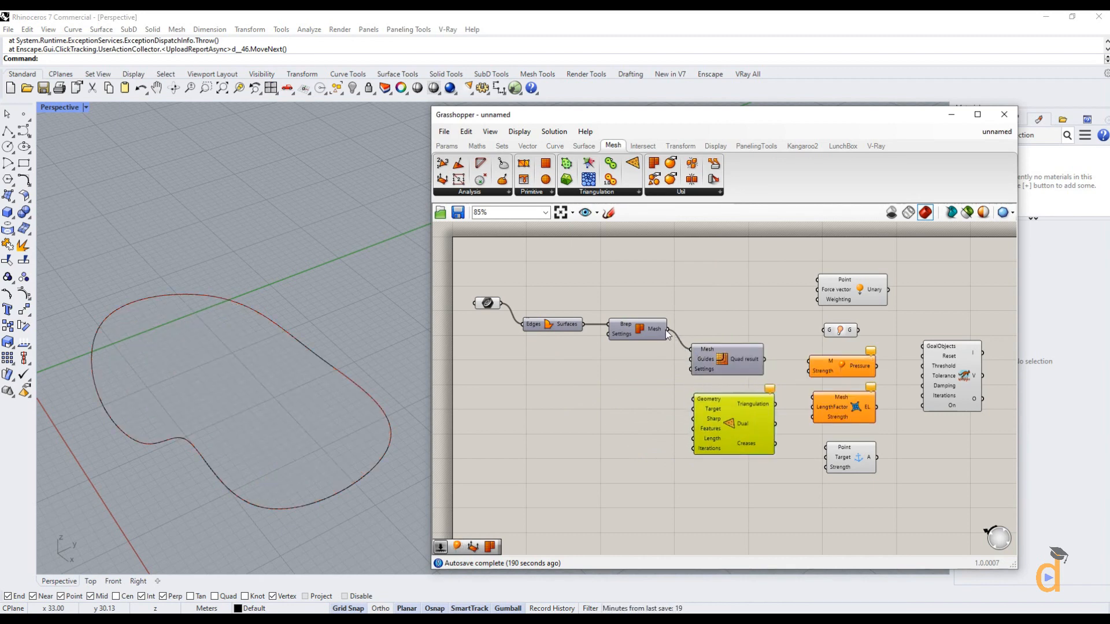
pyautogui.moveTo(668, 330); pyautogui.dragTo(693, 399)
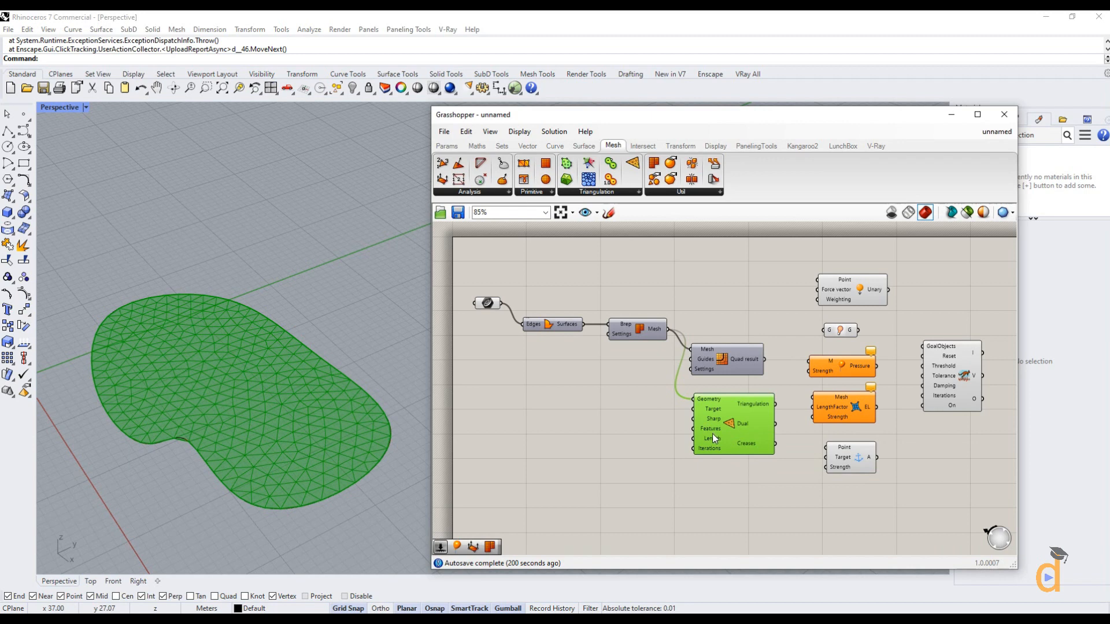
pyautogui.moveTo(712, 433)
pyautogui.mouseDown()
pyautogui.moveTo(667, 506)
pyautogui.moveTo(714, 476)
pyautogui.moveTo(714, 442)
pyautogui.mouseUp()
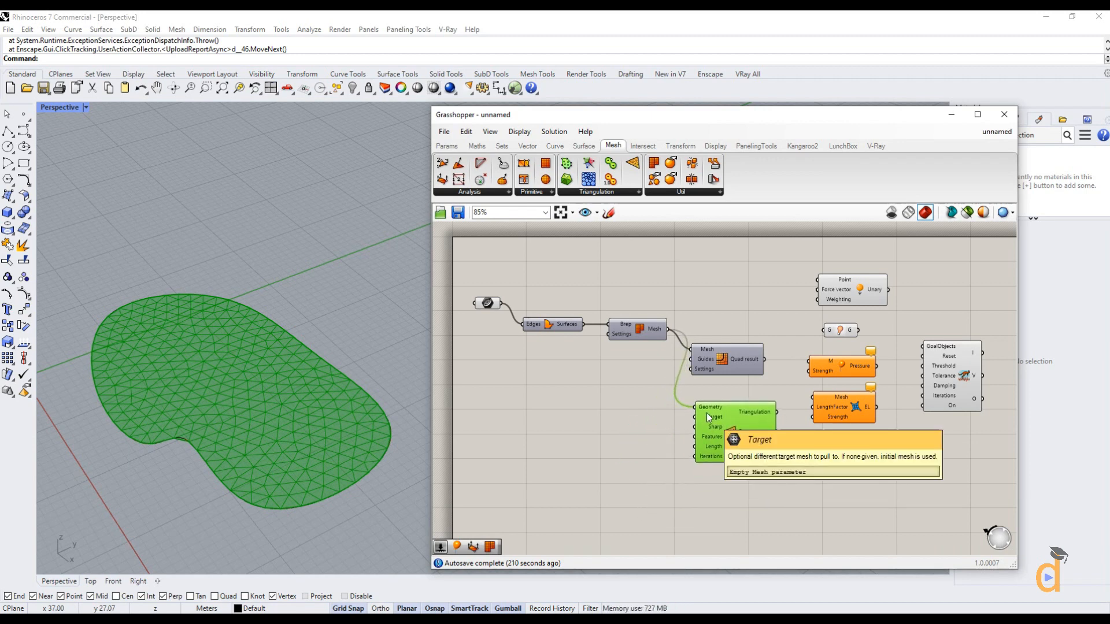
# Delete the TriRemesh component and turn the Quad Remesh preview back on
pyautogui.press('Delete')
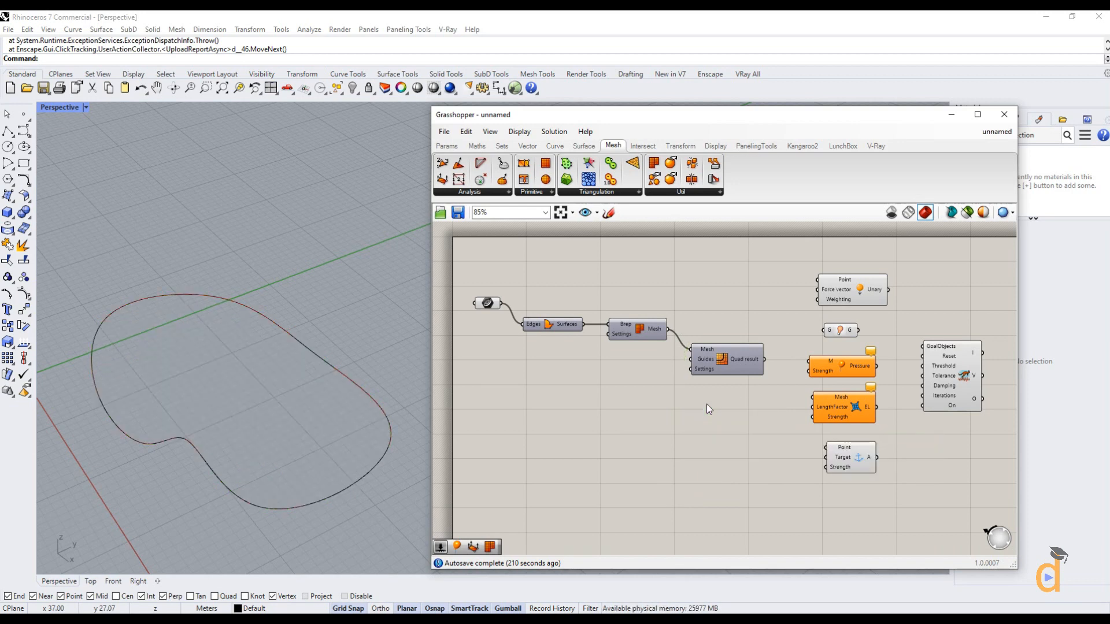
pyautogui.rightClick(725, 364)
pyautogui.click(743, 387)
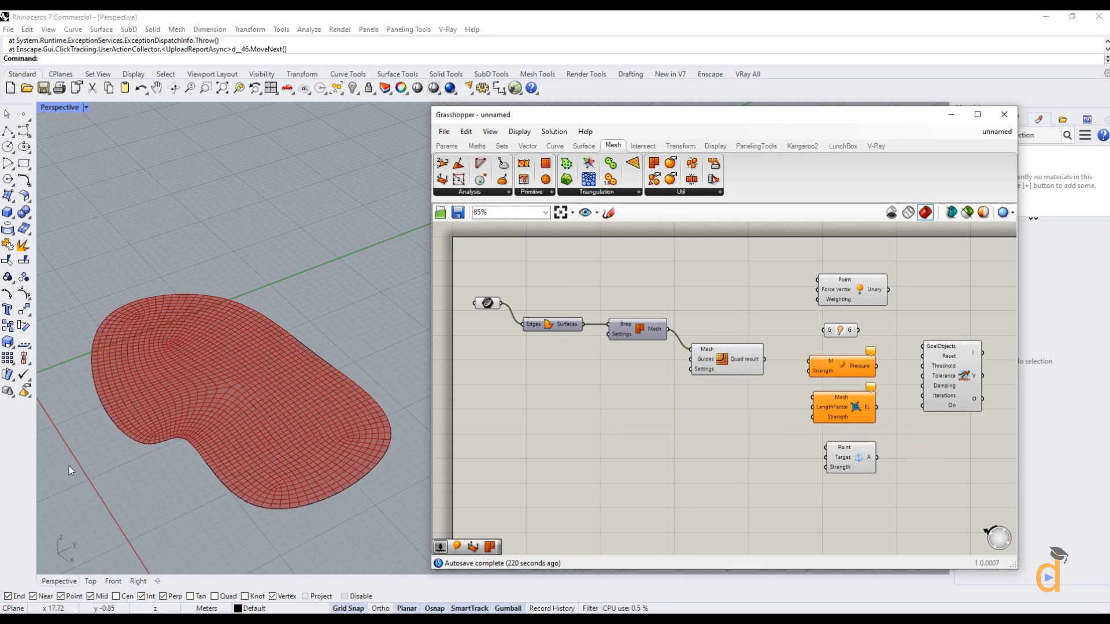
# Add a Quad Remesh Settings component and connect it to the Settings input of Quad Remesh
pyautogui.click(585, 192)
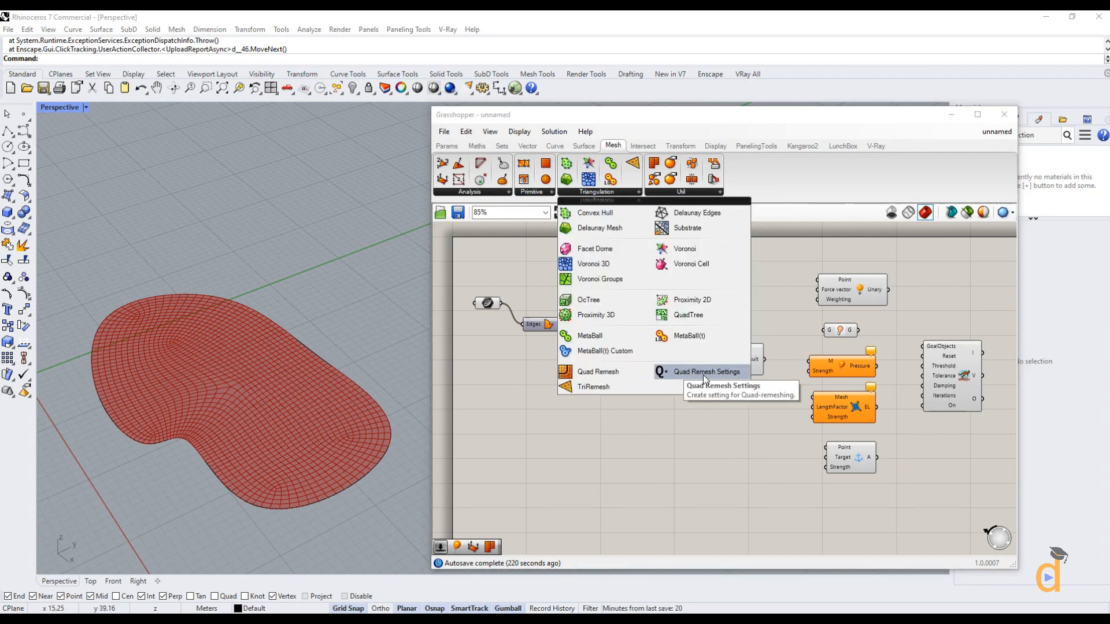
pyautogui.moveTo(704, 377); pyautogui.dragTo(605, 438)
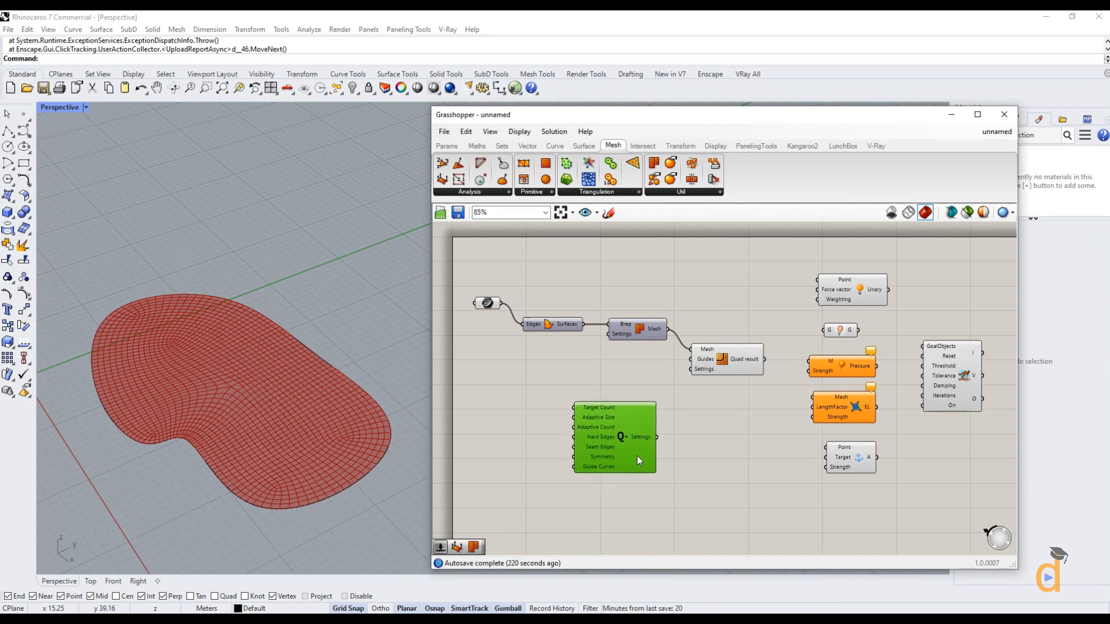
pyautogui.moveTo(672, 440); pyautogui.dragTo(688, 370)
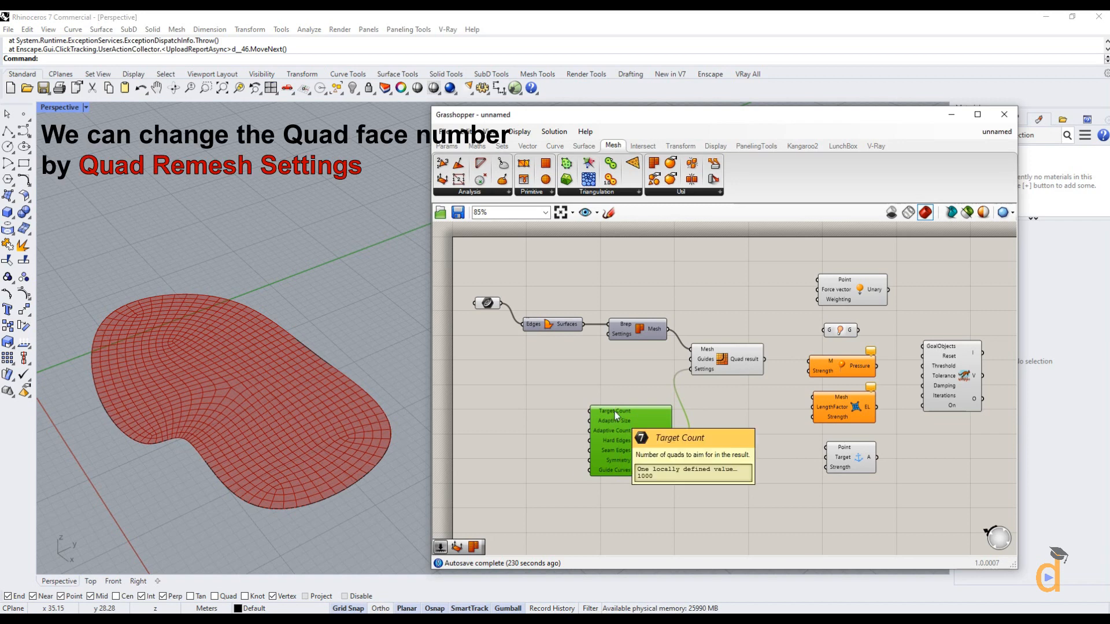
# Create a number slider with value 500 and connect it to the Target Count of Quad Remesh Settings
pyautogui.doubleClick(511, 412)
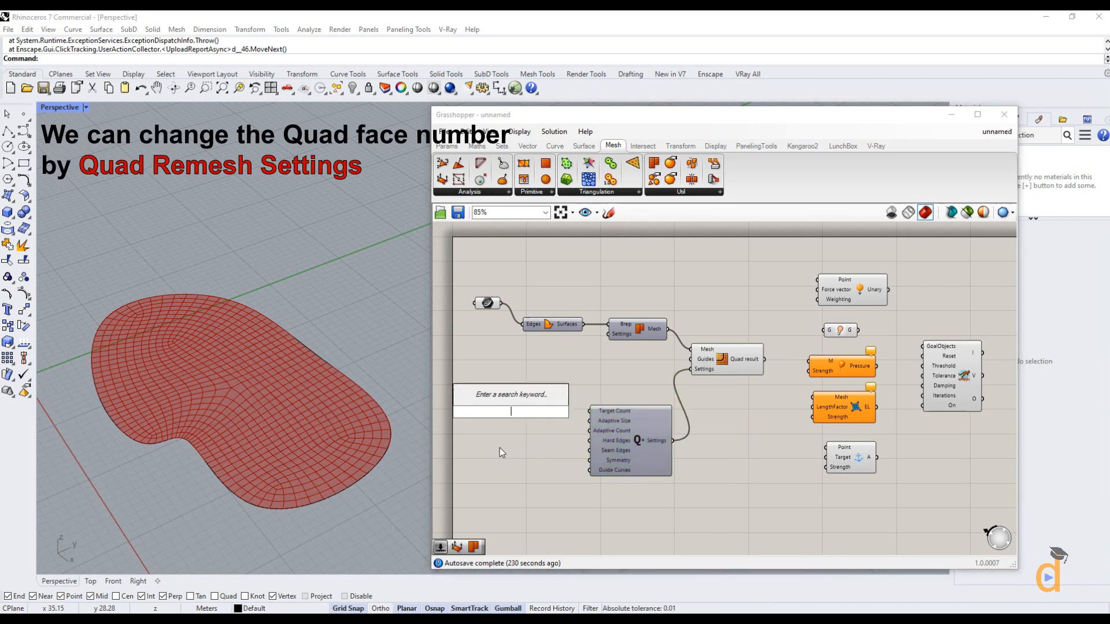
pyautogui.write('500')
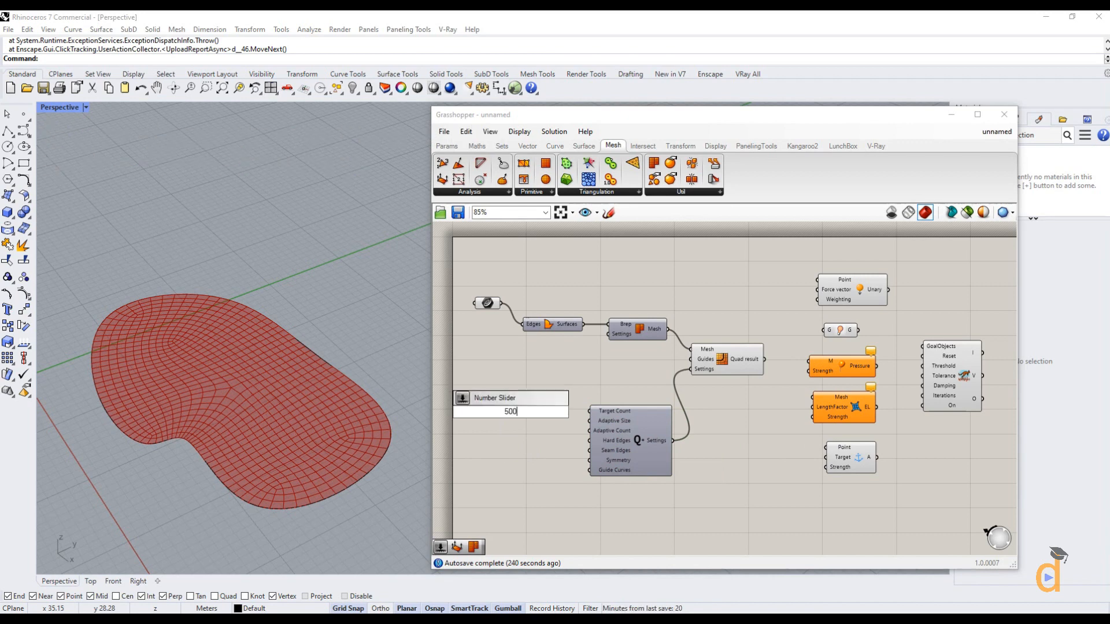
pyautogui.press('Return')
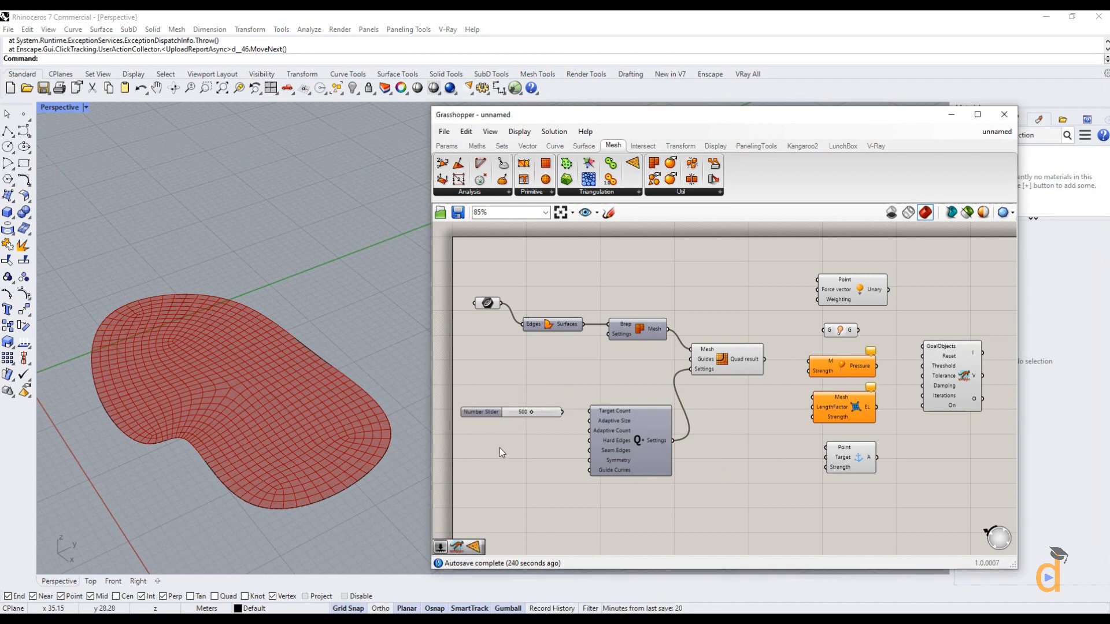
pyautogui.moveTo(564, 414); pyautogui.dragTo(590, 411)
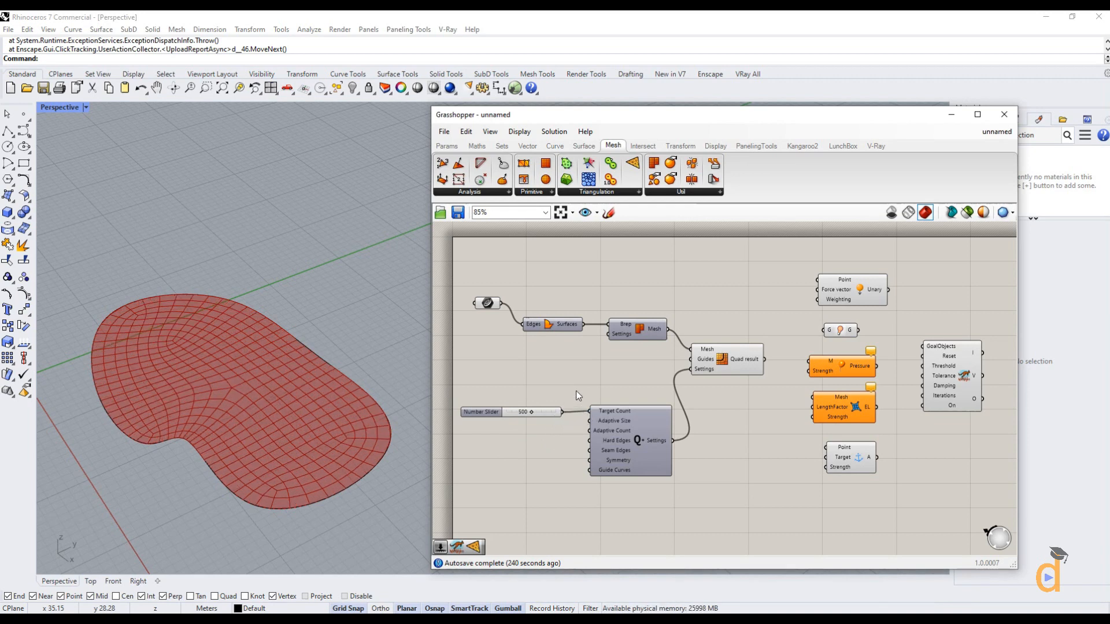
pyautogui.scroll(3, 560, 370)
pyautogui.moveTo(559, 370); pyautogui.dragTo(603, 357, button='right')
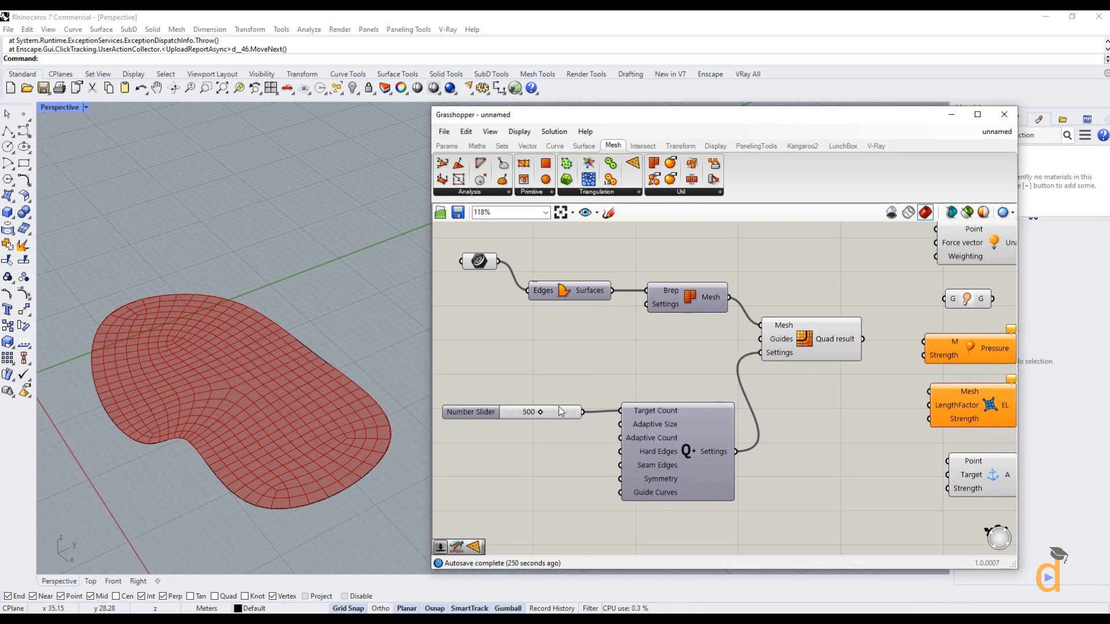
pyautogui.scroll(-2, 542, 376)
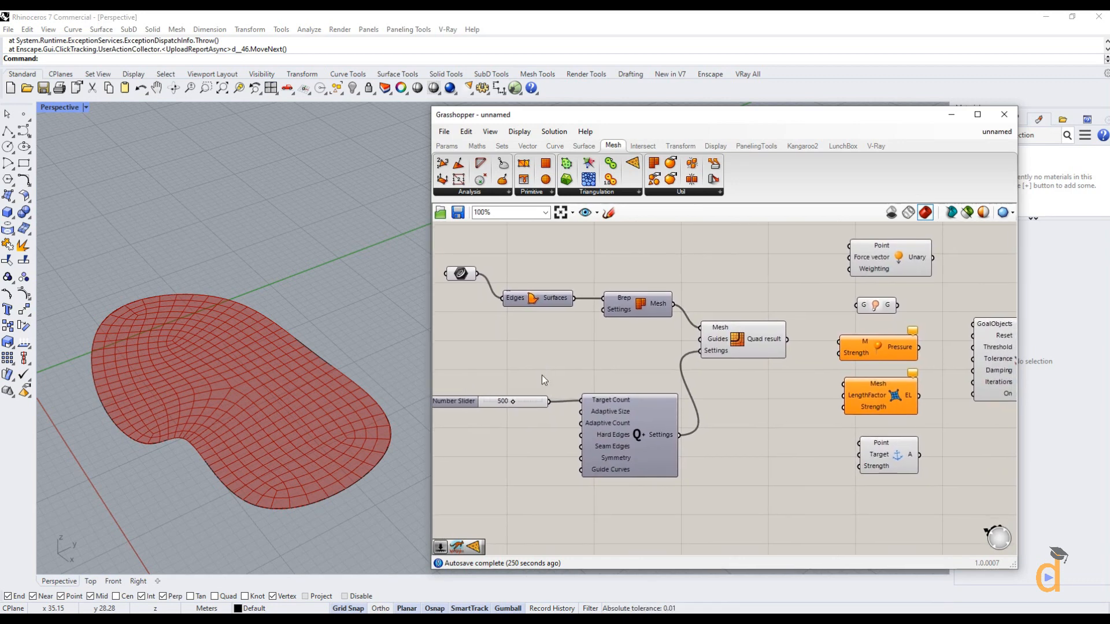
pyautogui.moveTo(535, 374); pyautogui.dragTo(508, 371, button='right')
pyautogui.scroll(-2, 515, 361)
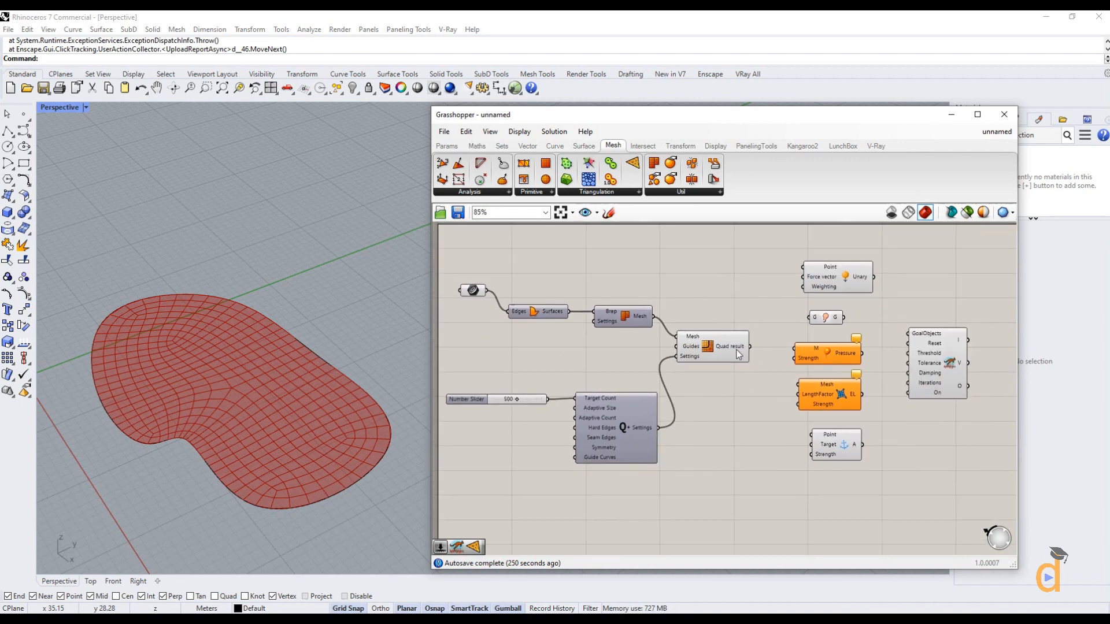
pyautogui.moveTo(738, 355)
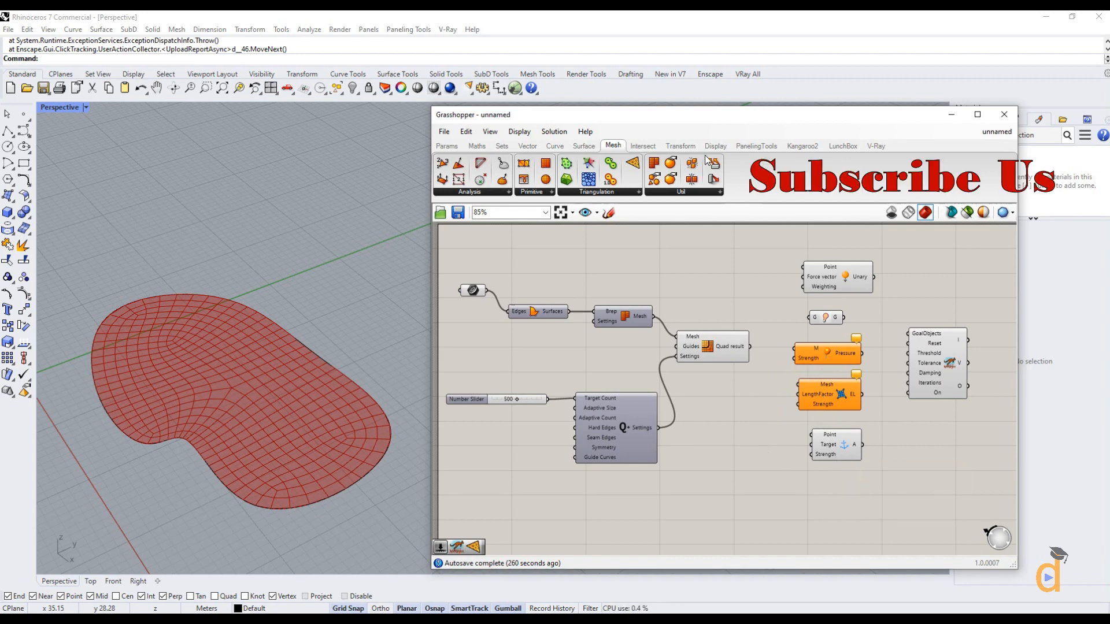
# Move and enlarge the Grasshopper window clear of the mesh, and orbit the Rhino view to a lower angle
pyautogui.moveTo(876, 122); pyautogui.dragTo(949, 99)
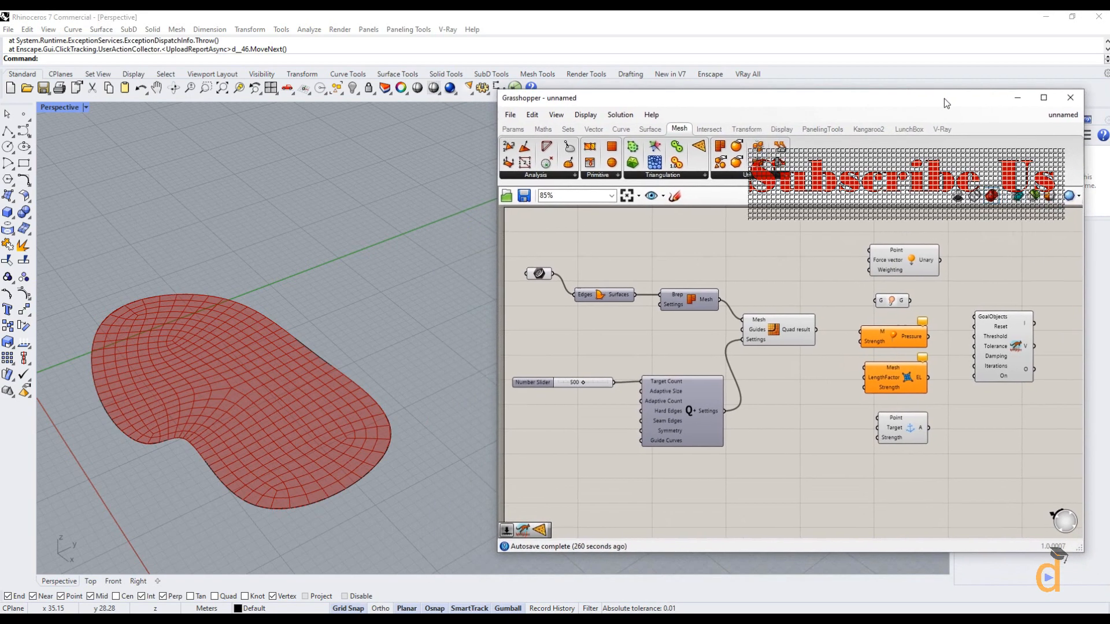
pyautogui.moveTo(500, 545); pyautogui.dragTo(477, 572)
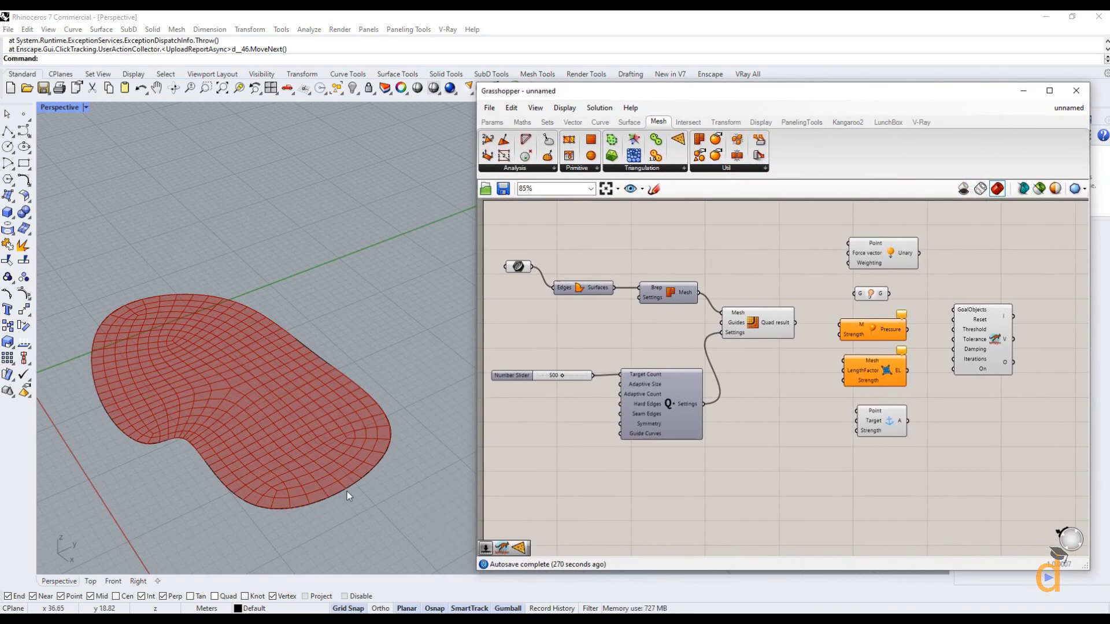
pyautogui.moveTo(349, 495); pyautogui.dragTo(156, 451, button='right')
pyautogui.moveTo(795, 94); pyautogui.dragTo(800, 92)
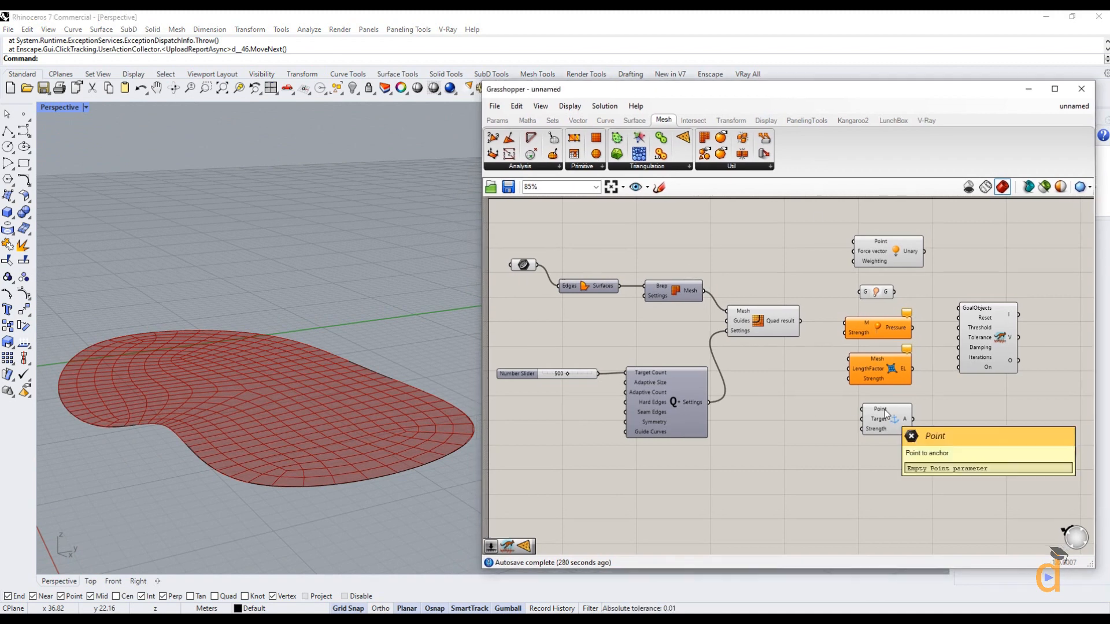
# Add a Kangaroo2 NakedVertices component beside Anchor and connect the Quad Remesh result to its Mesh input
pyautogui.click(852, 122)
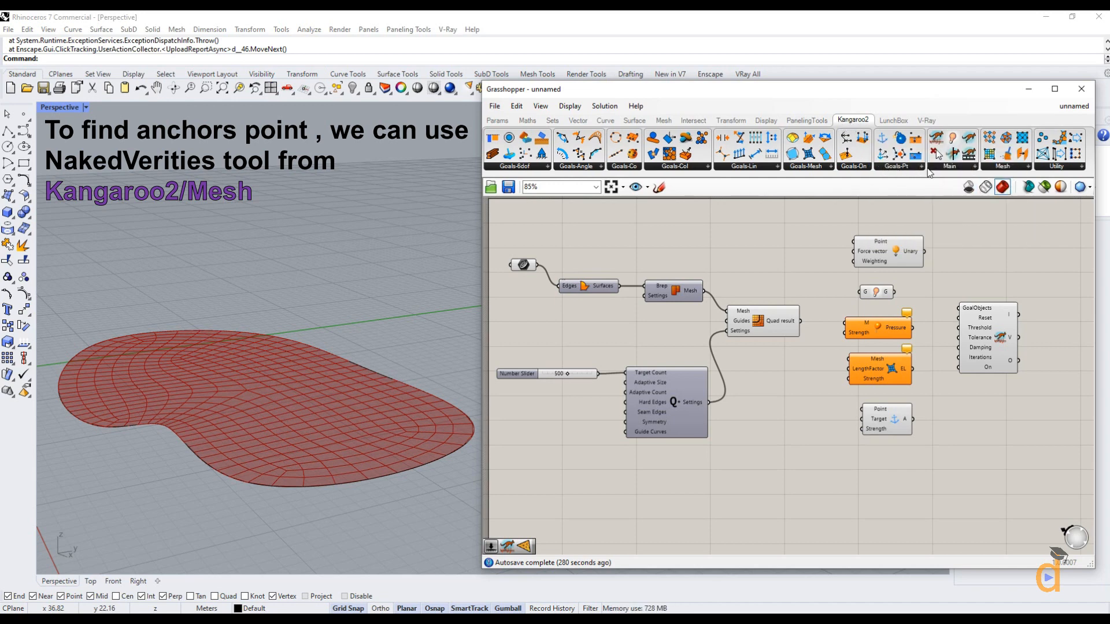
pyautogui.click(1002, 168)
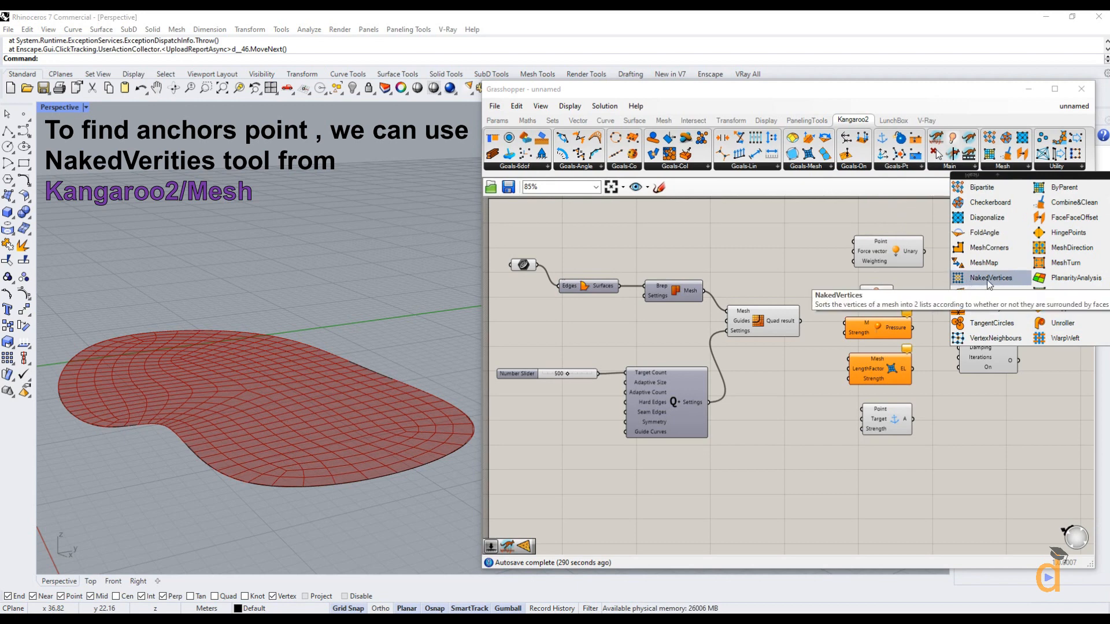
pyautogui.moveTo(990, 282); pyautogui.dragTo(797, 430)
pyautogui.moveTo(880, 422); pyautogui.dragTo(898, 431)
pyautogui.moveTo(809, 436); pyautogui.dragTo(824, 454)
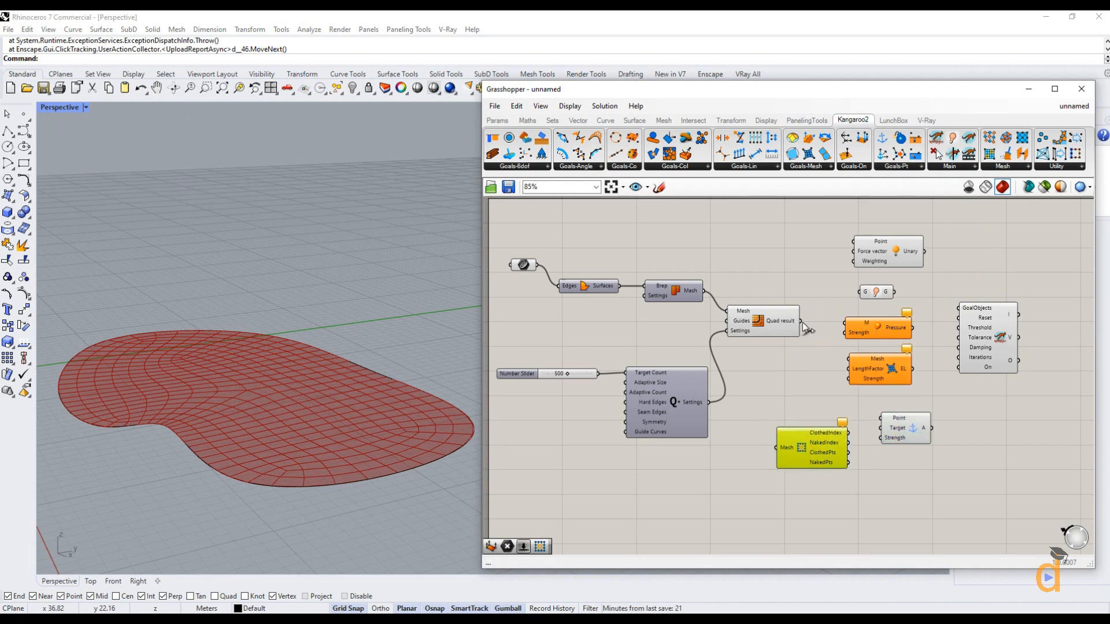
pyautogui.moveTo(803, 321); pyautogui.dragTo(783, 445)
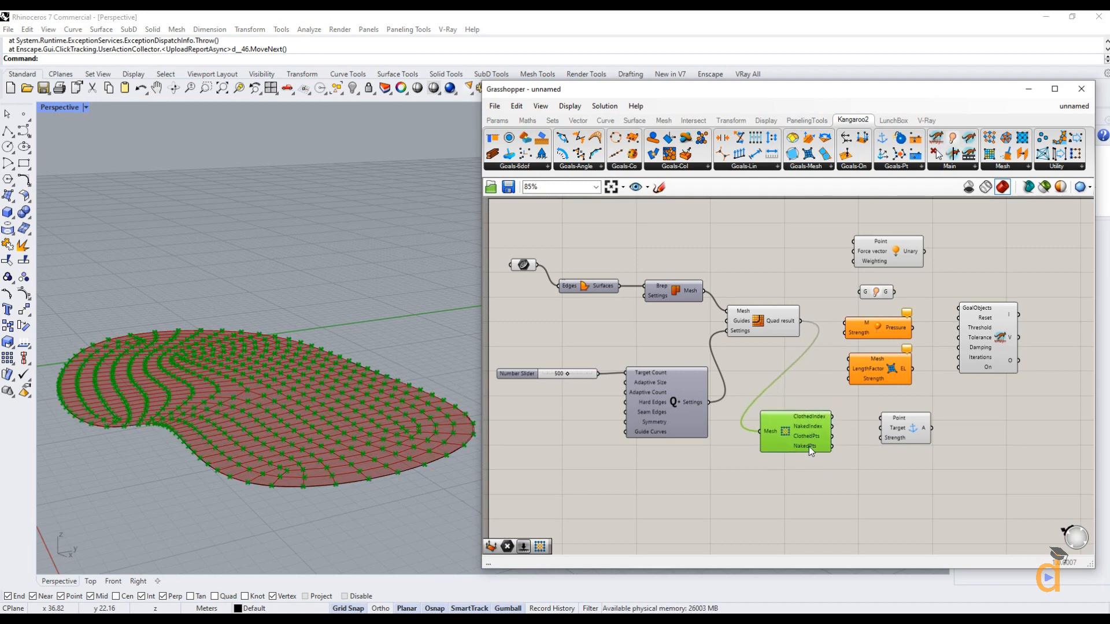
# Add a Point parameter below NakedVertices, connect NakedPts to it, and select it to preview the boundary points
pyautogui.click(497, 120)
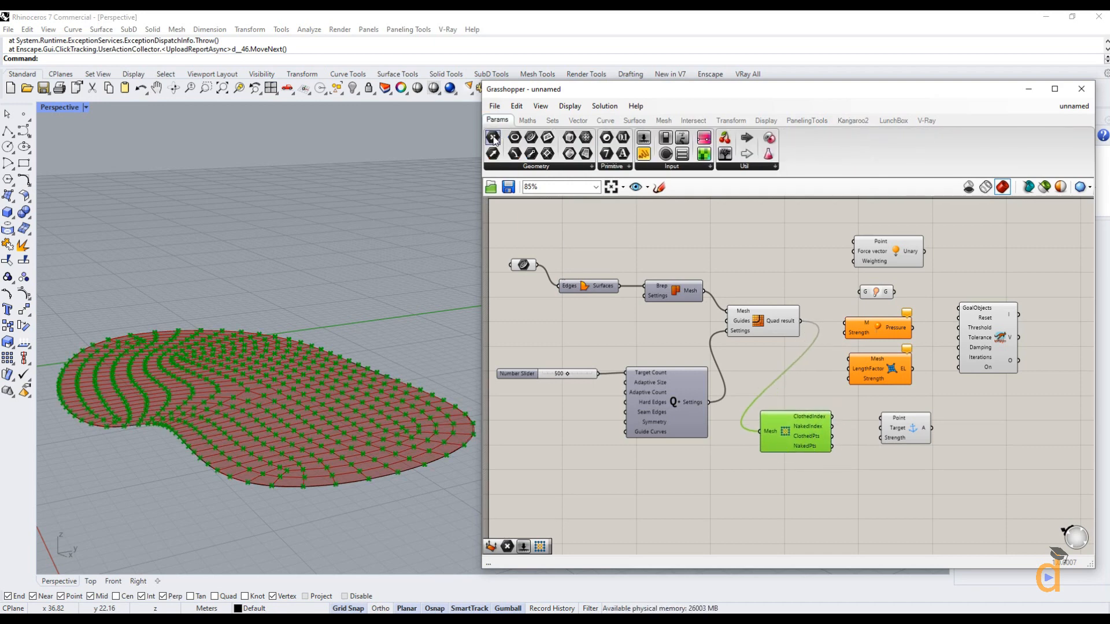
pyautogui.moveTo(492, 138); pyautogui.dragTo(845, 492)
pyautogui.moveTo(833, 453); pyautogui.dragTo(839, 492)
pyautogui.click(854, 490)
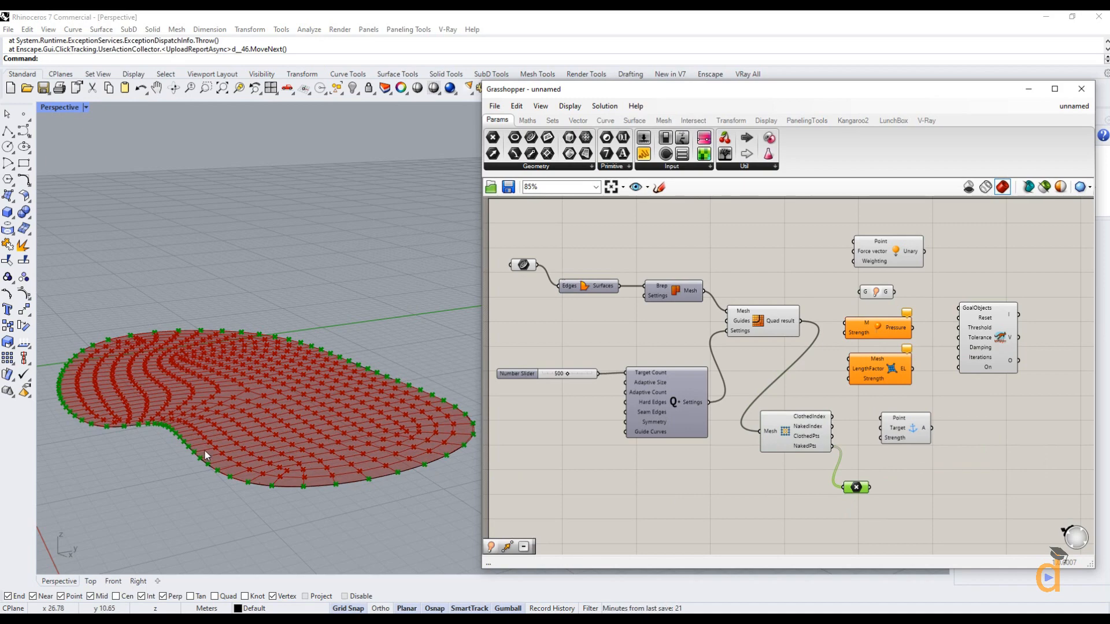
# Switch the Point parameter to ClothedPts to compare the interior points, and restore its NakedPts connection
pyautogui.moveTo(306, 394); pyautogui.dragTo(300, 422, button='right')
pyautogui.click(827, 492)
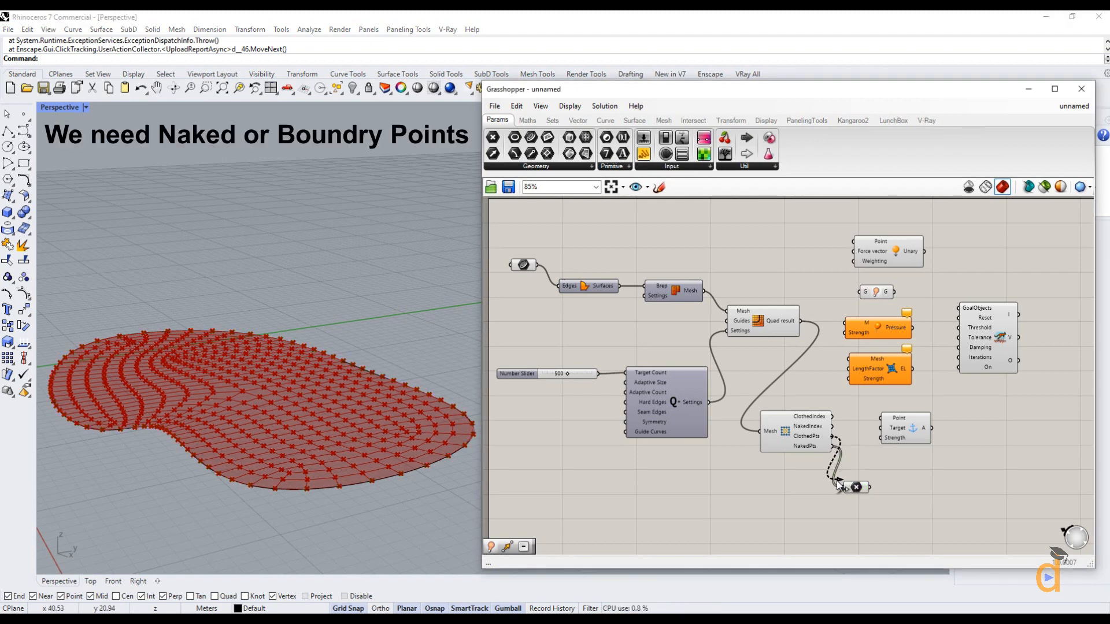
pyautogui.click(856, 488)
pyautogui.moveTo(377, 492); pyautogui.dragTo(339, 448, button='right')
pyautogui.click(800, 525)
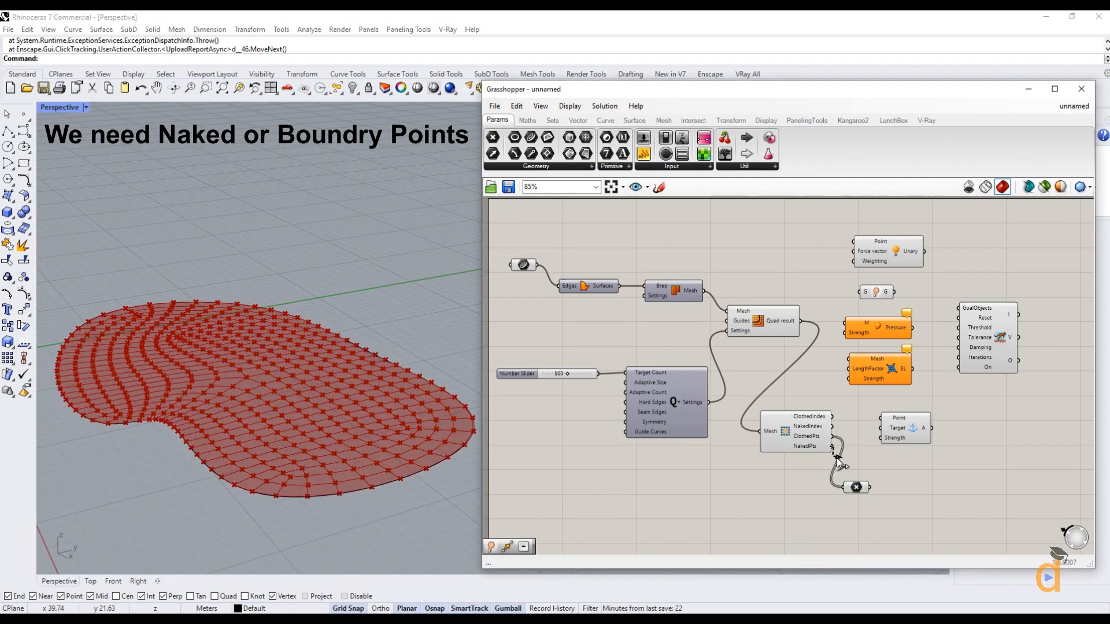
pyautogui.click(856, 488)
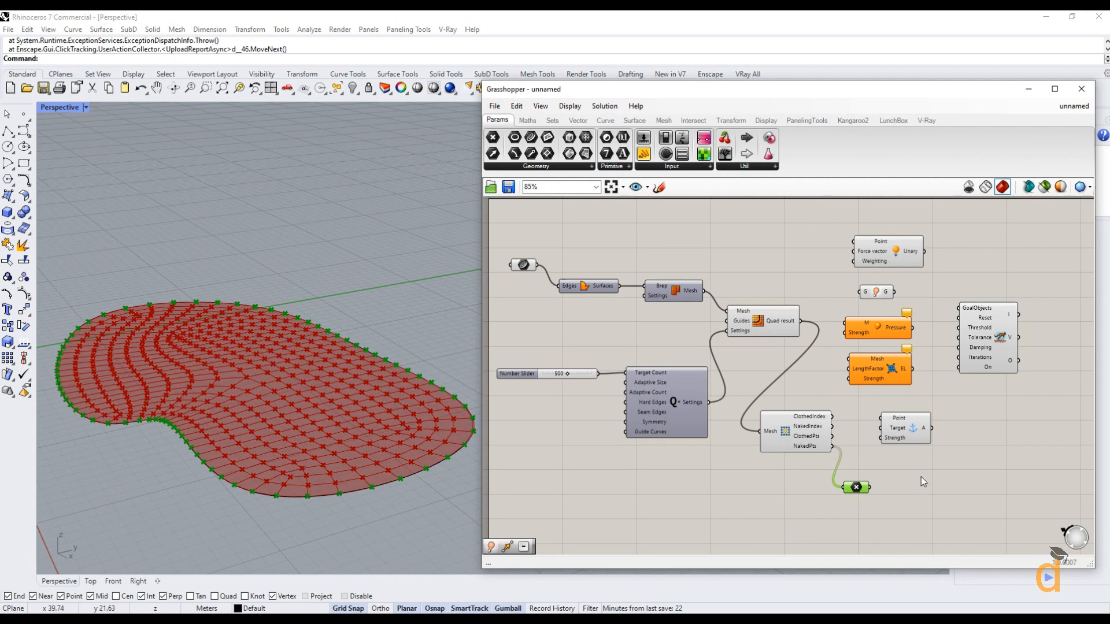
# Connect the Point parameter to Anchor's Point input, and the Quad result to the Show, Pressure and EdgeLengths mesh inputs
pyautogui.moveTo(870, 488); pyautogui.dragTo(881, 417)
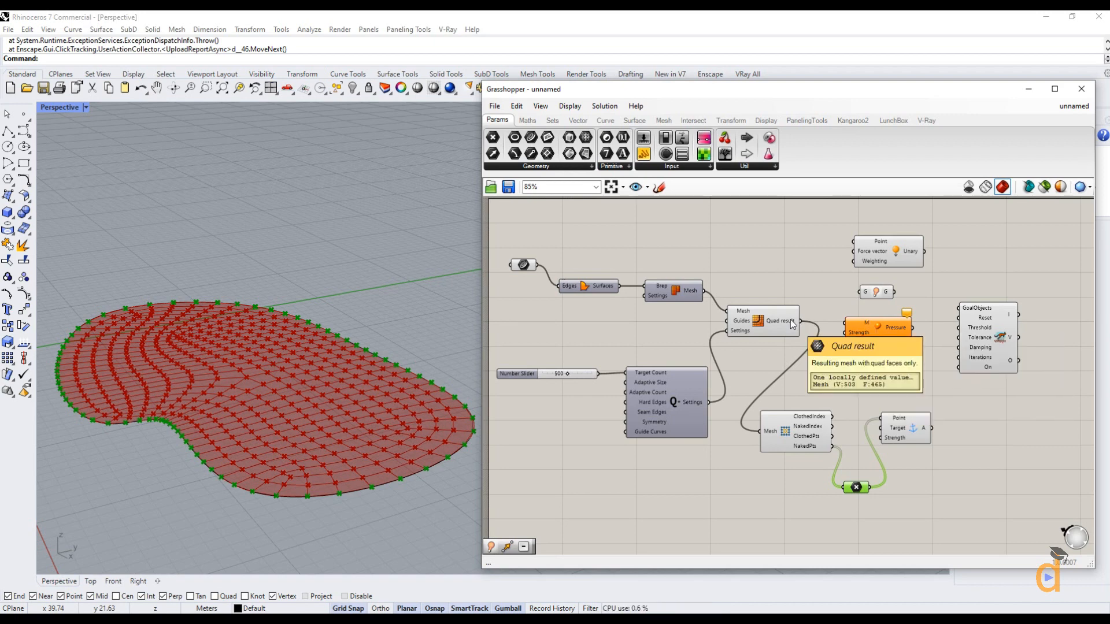
pyautogui.moveTo(793, 323); pyautogui.dragTo(896, 389)
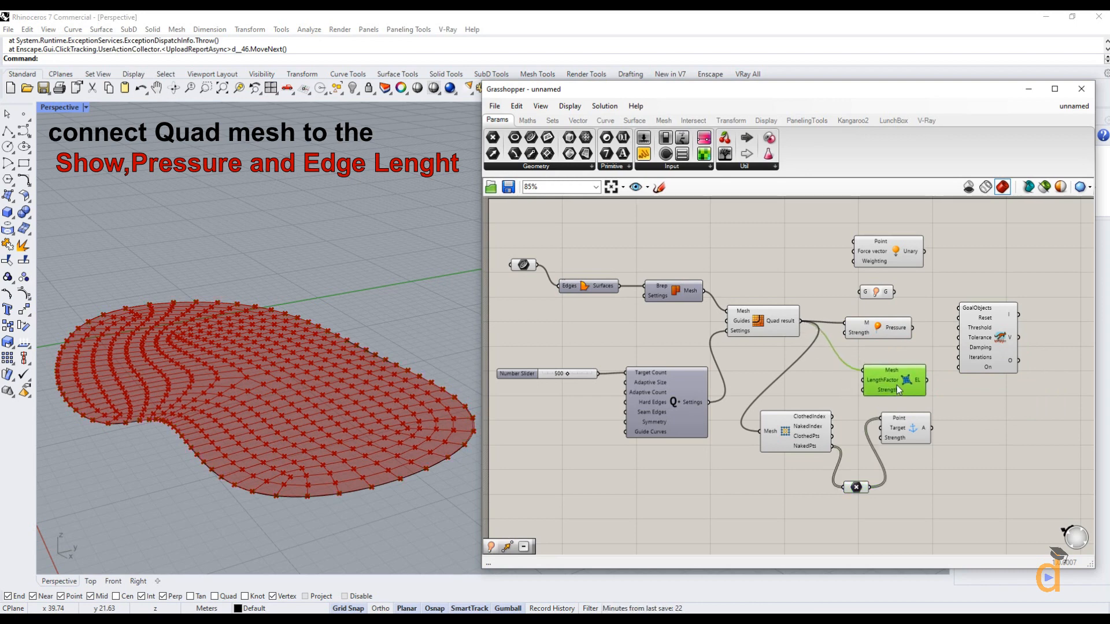
pyautogui.moveTo(888, 331); pyautogui.dragTo(898, 342)
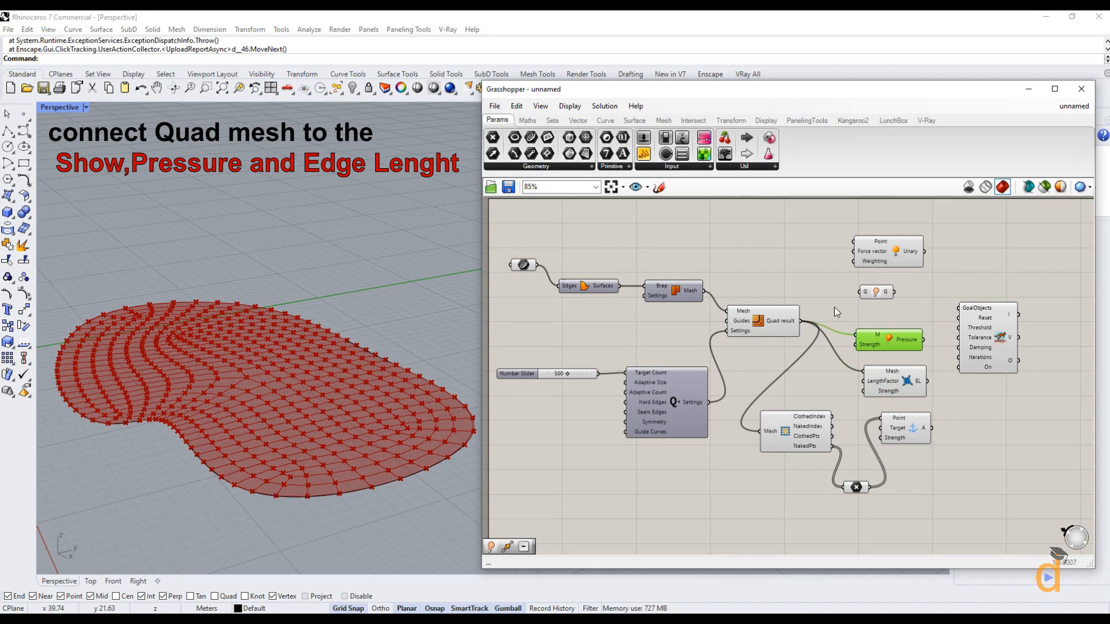
pyautogui.moveTo(831, 300); pyautogui.dragTo(852, 294)
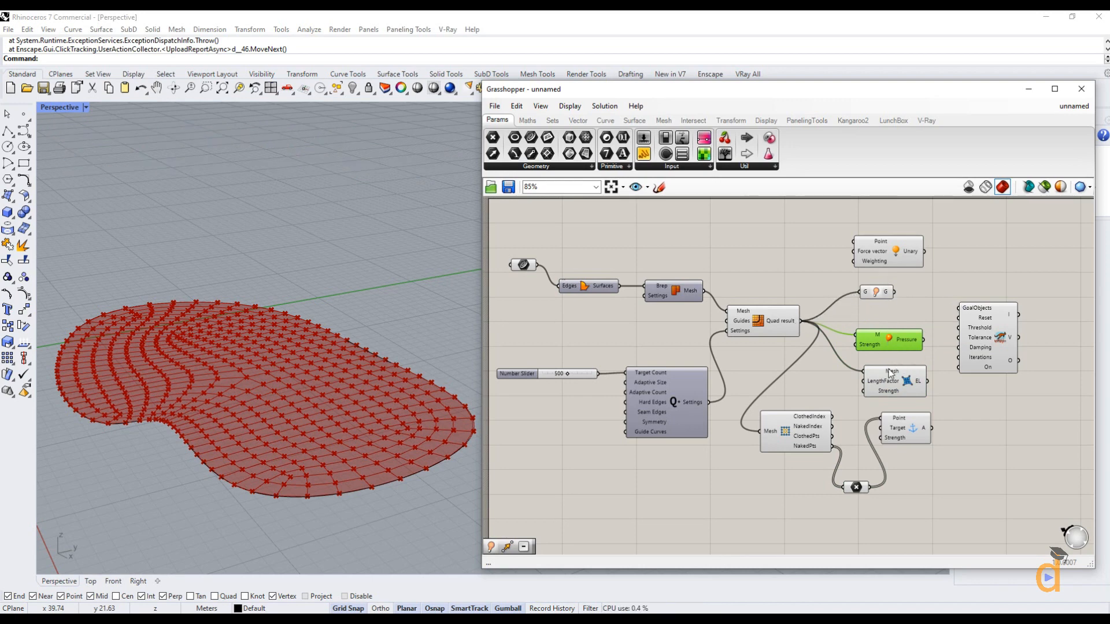
# Move the BouncySolver aside and add an Entwine component between the goals and the solver
pyautogui.moveTo(984, 352); pyautogui.dragTo(1046, 351)
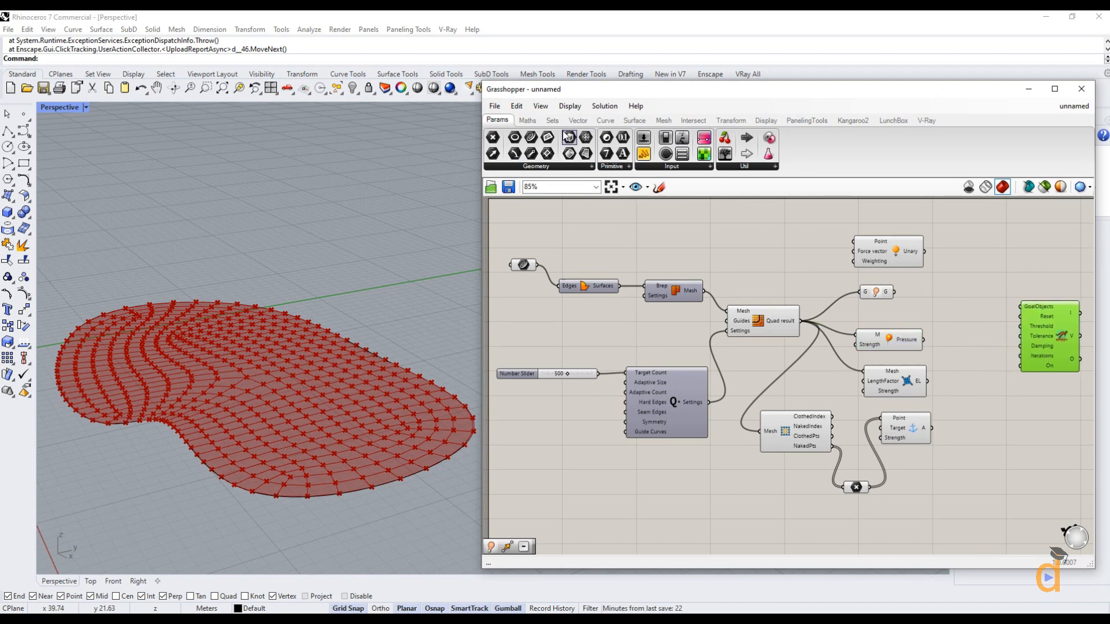
pyautogui.click(552, 121)
pyautogui.click(742, 168)
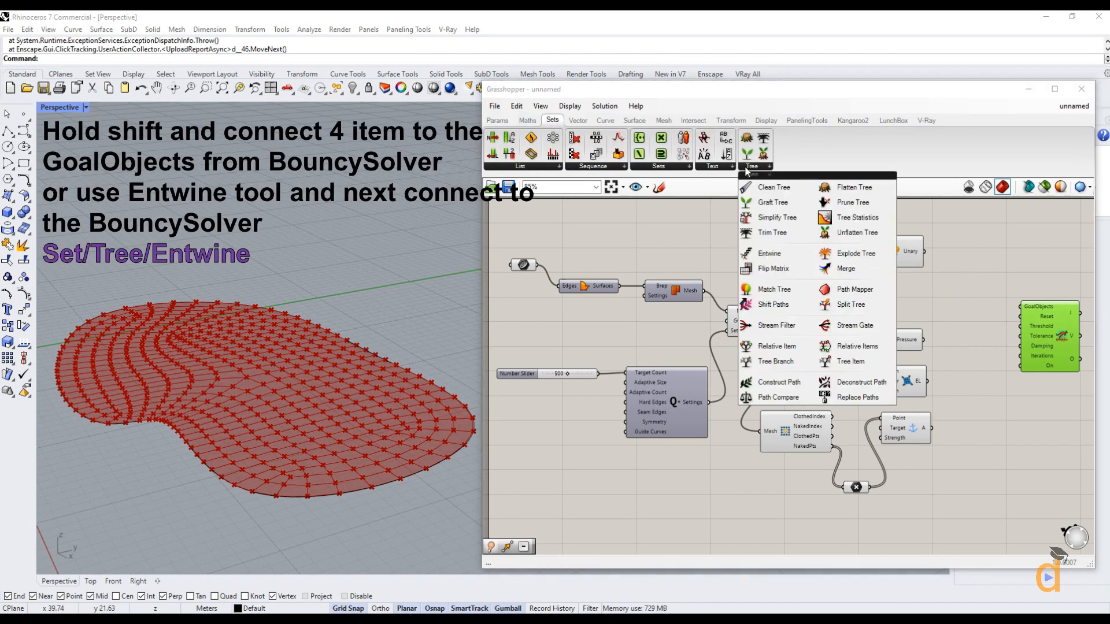
pyautogui.click(768, 254)
pyautogui.click(972, 333)
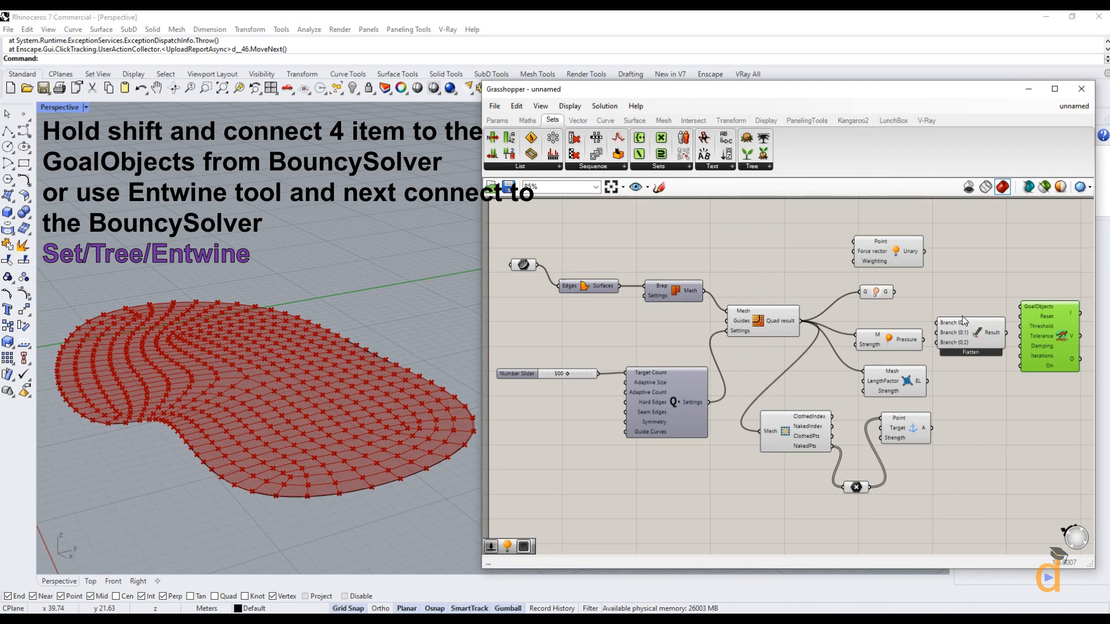
# Add a fourth branch input, {0;3}, to the Entwine component
pyautogui.scroll(5, 973, 341)
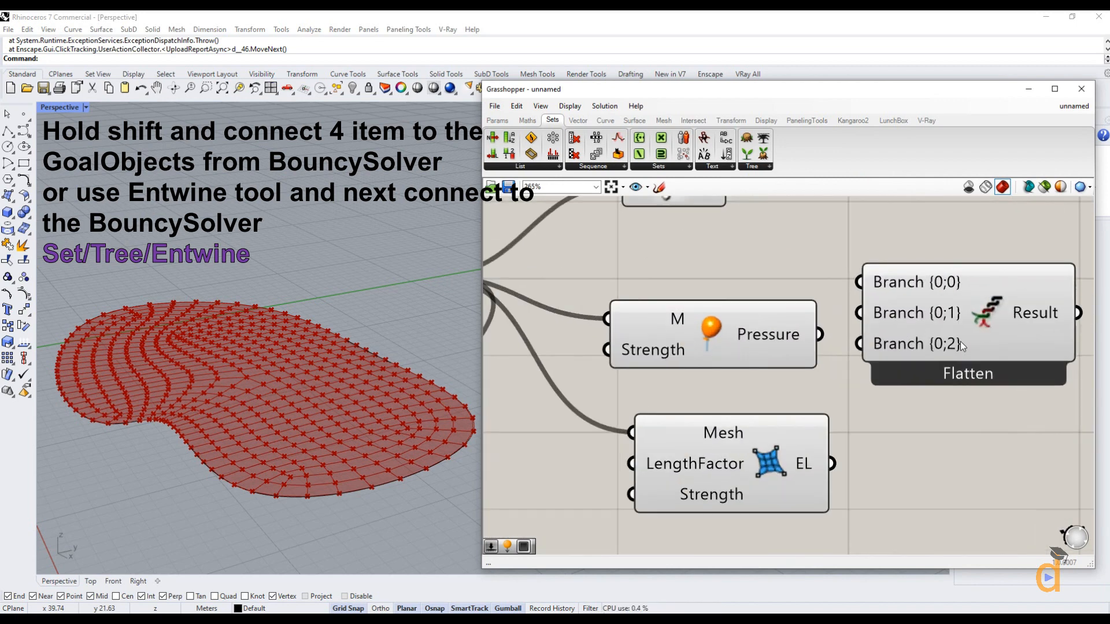
pyautogui.scroll(1, 965, 346)
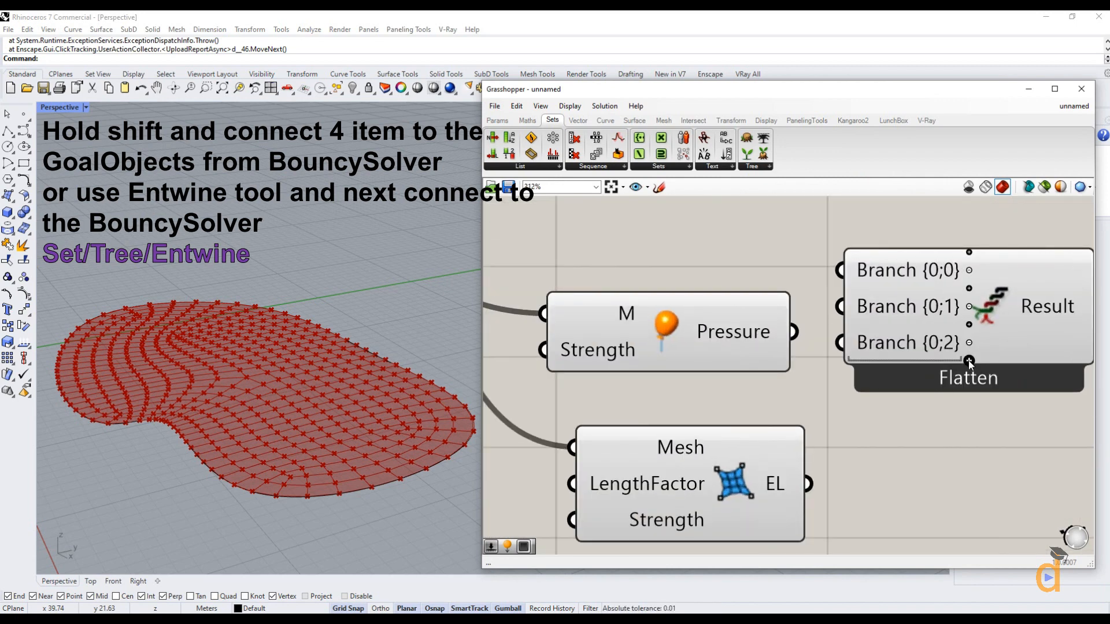
pyautogui.scroll(-6, 930, 377)
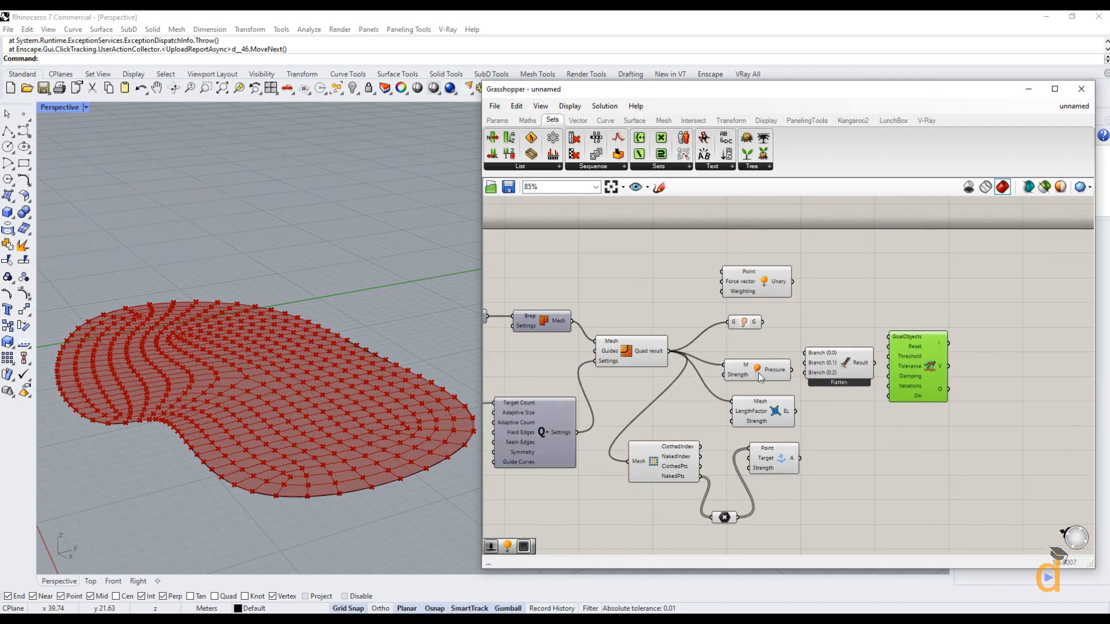
pyautogui.scroll(8, 832, 376)
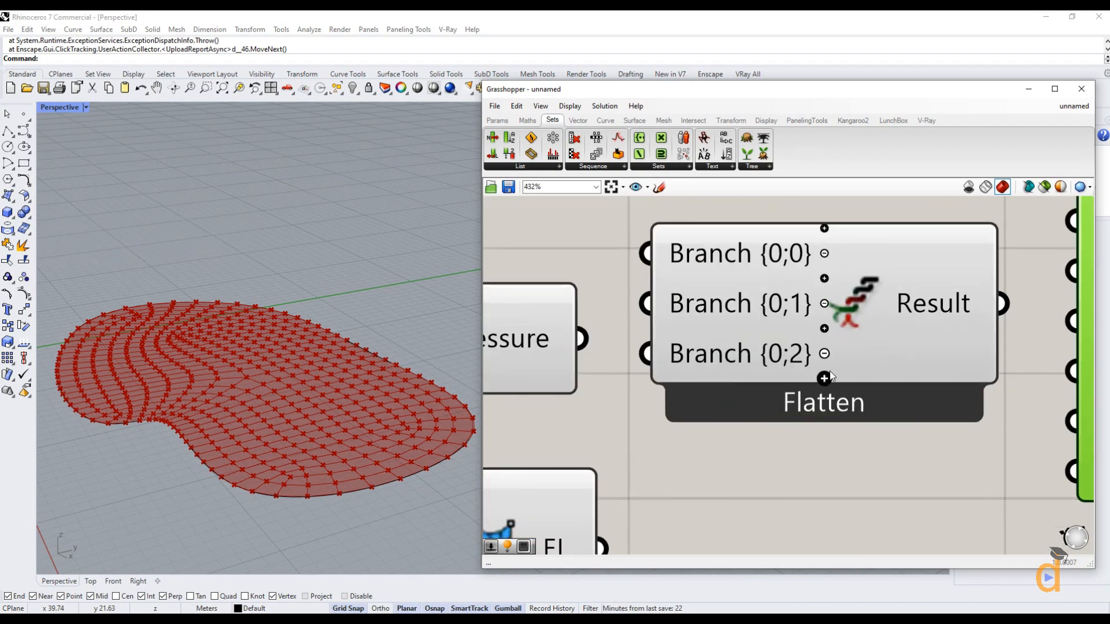
pyautogui.click(824, 379)
pyautogui.scroll(-7, 831, 376)
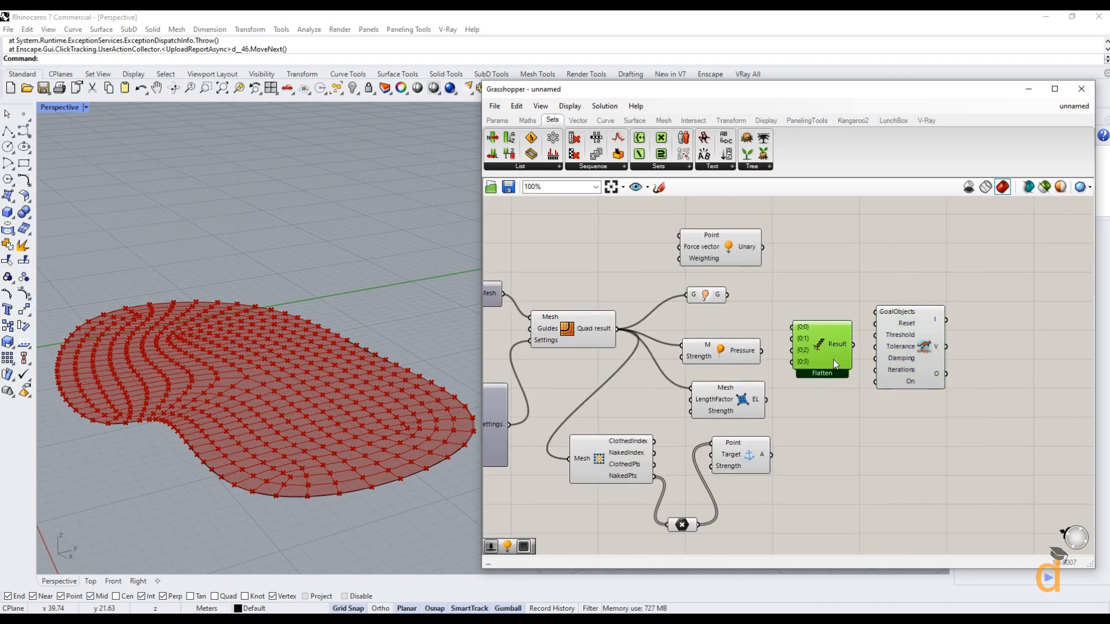
# Make more room beside the BouncySolver and connect the Show, Pressure, EdgeLengths and Anchor outputs to Entwine's four branches in order
pyautogui.scroll(1, 636, 350)
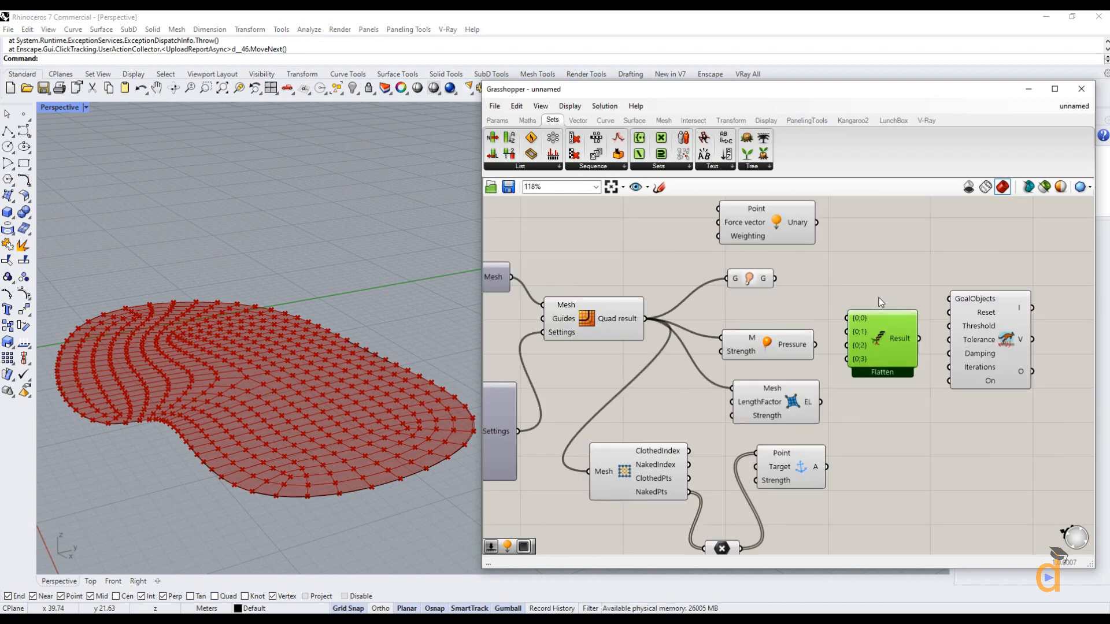
pyautogui.moveTo(988, 324); pyautogui.dragTo(1007, 334)
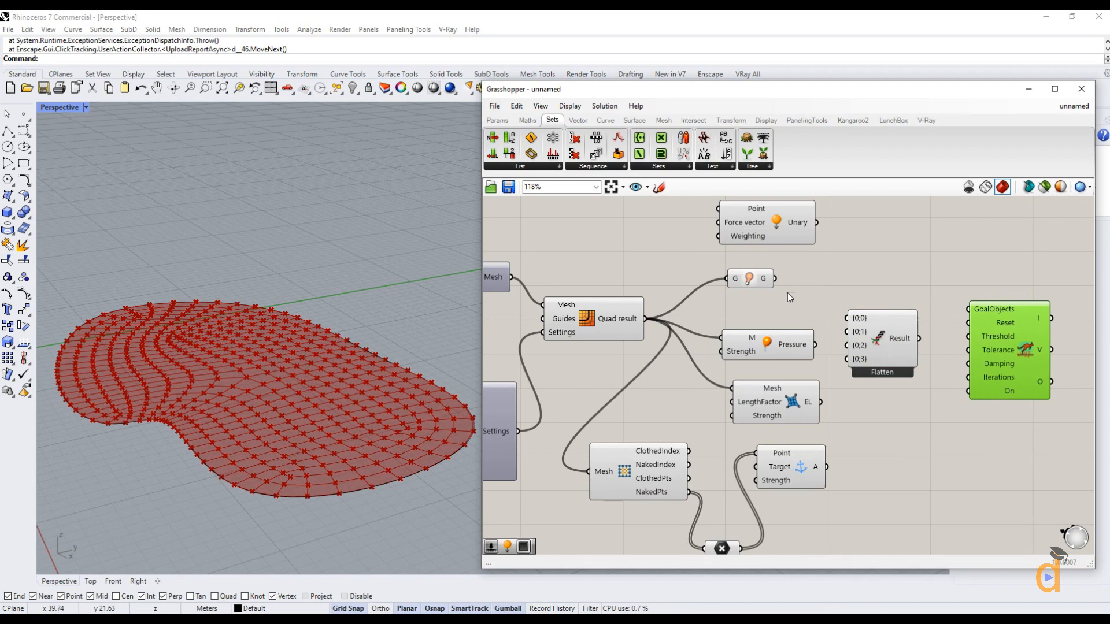
pyautogui.moveTo(775, 278); pyautogui.dragTo(848, 345)
pyautogui.moveTo(827, 467); pyautogui.dragTo(879, 359)
pyautogui.scroll(-3, 861, 328)
pyautogui.scroll(3, 785, 396)
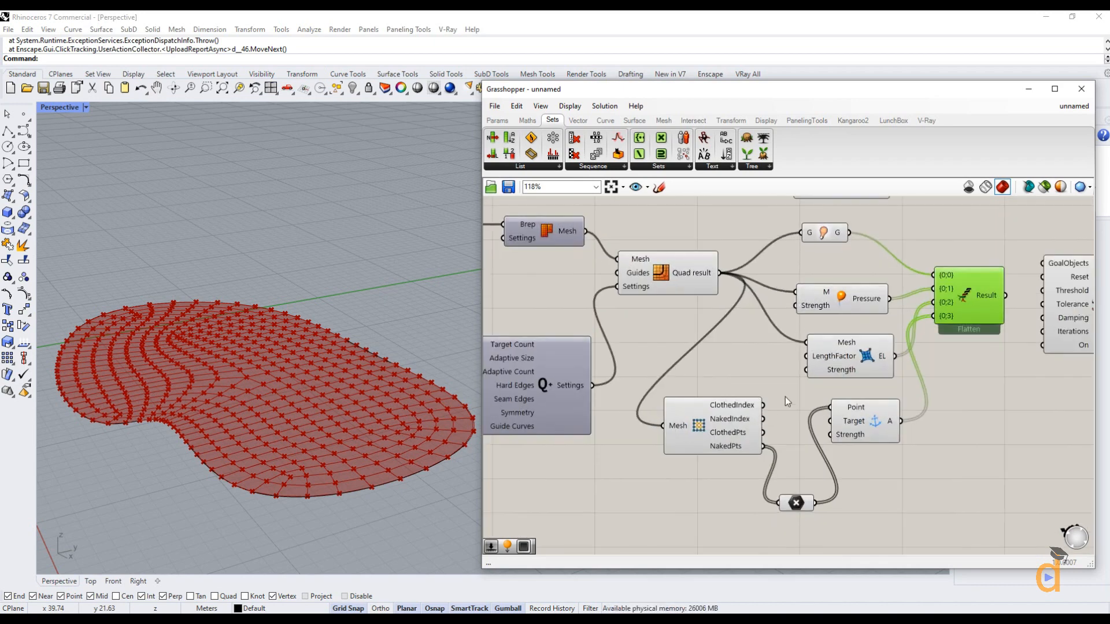
pyautogui.click(831, 352)
pyautogui.scroll(-3, 828, 348)
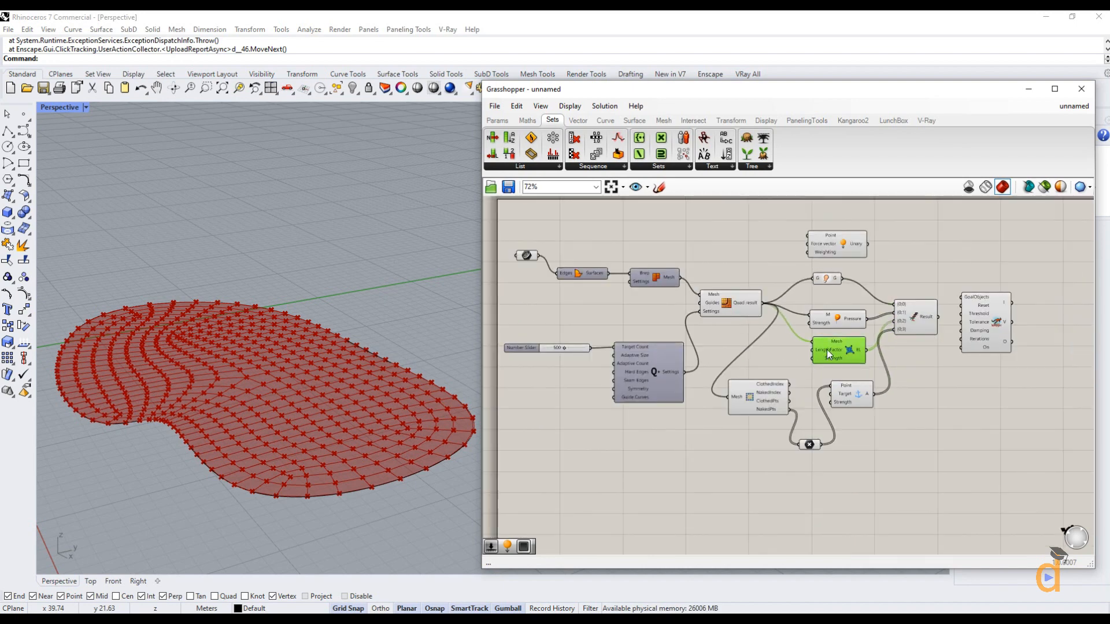
pyautogui.scroll(4, 828, 351)
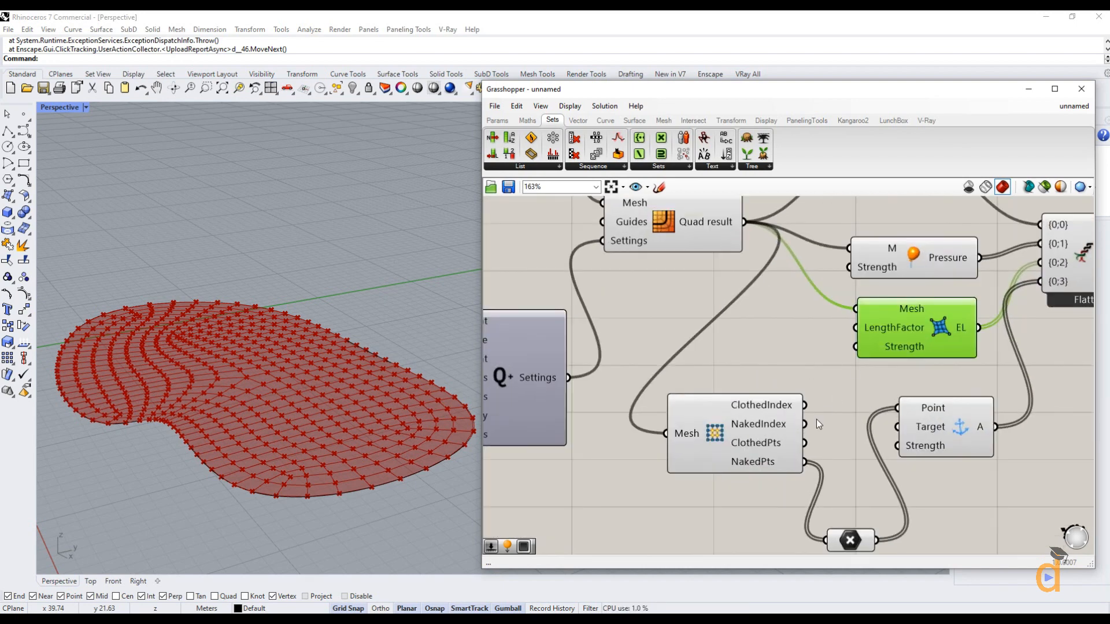
pyautogui.scroll(-2, 817, 424)
pyautogui.scroll(2, 848, 255)
pyautogui.moveTo(852, 357)
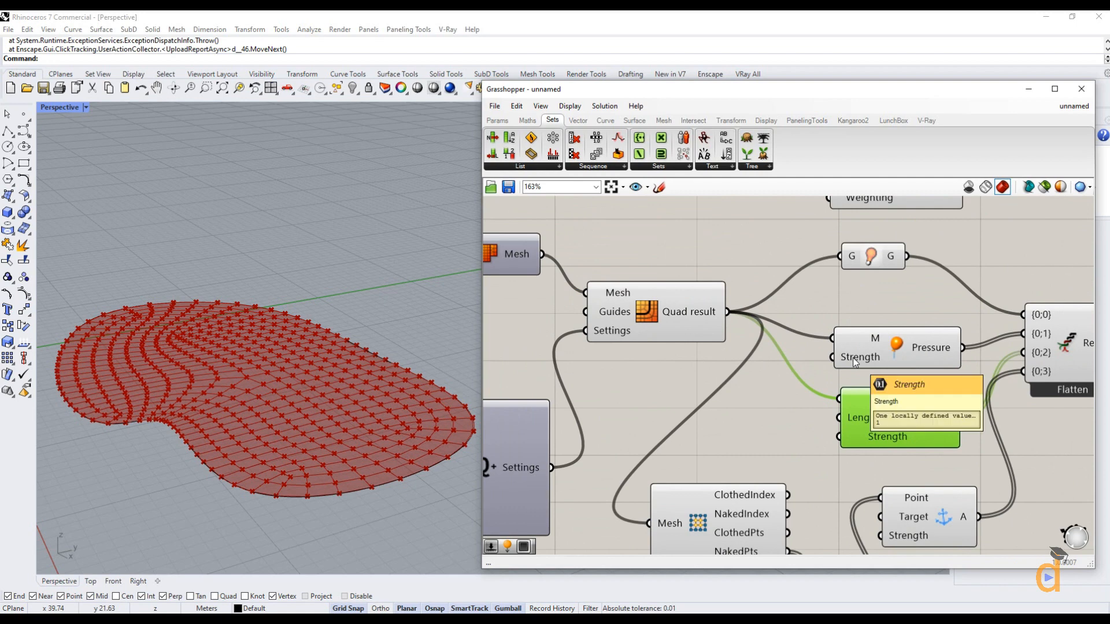
pyautogui.scroll(-4, 838, 375)
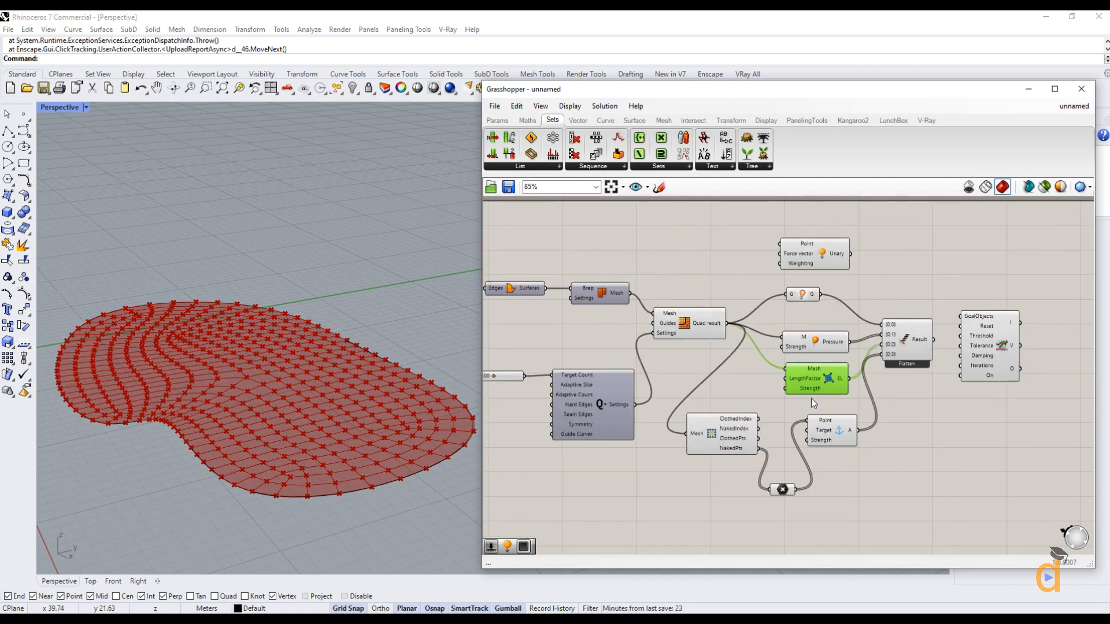
# Shift Anchor closer beneath EdgeLengths and connect Entwine's Result to the BouncySolver's GoalObjects input
pyautogui.moveTo(828, 431); pyautogui.dragTo(819, 424)
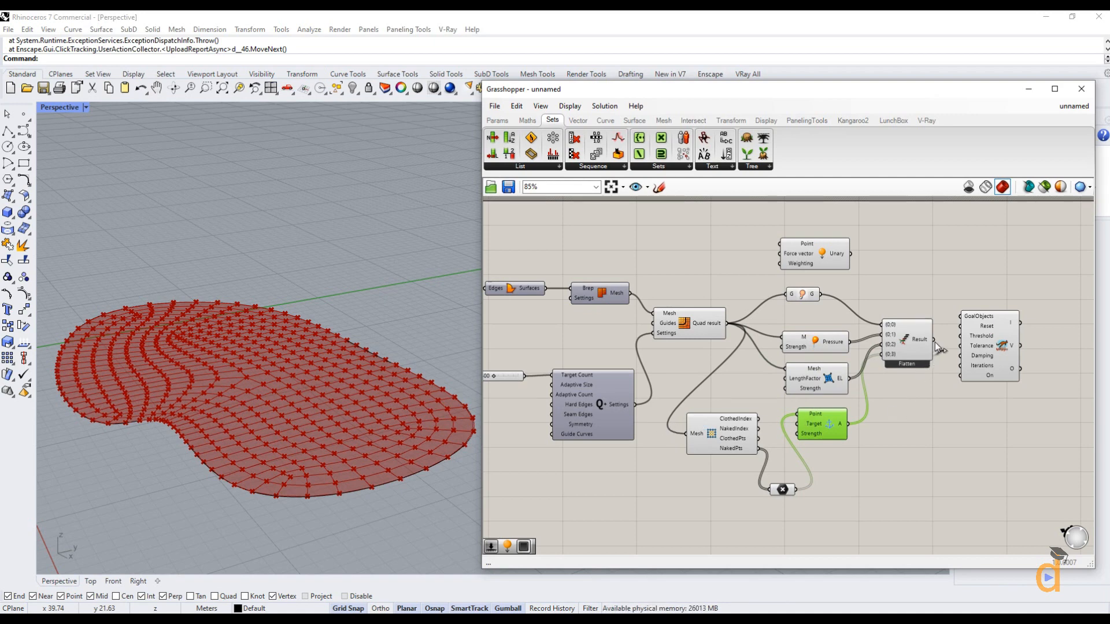
pyautogui.moveTo(935, 343); pyautogui.dragTo(958, 316)
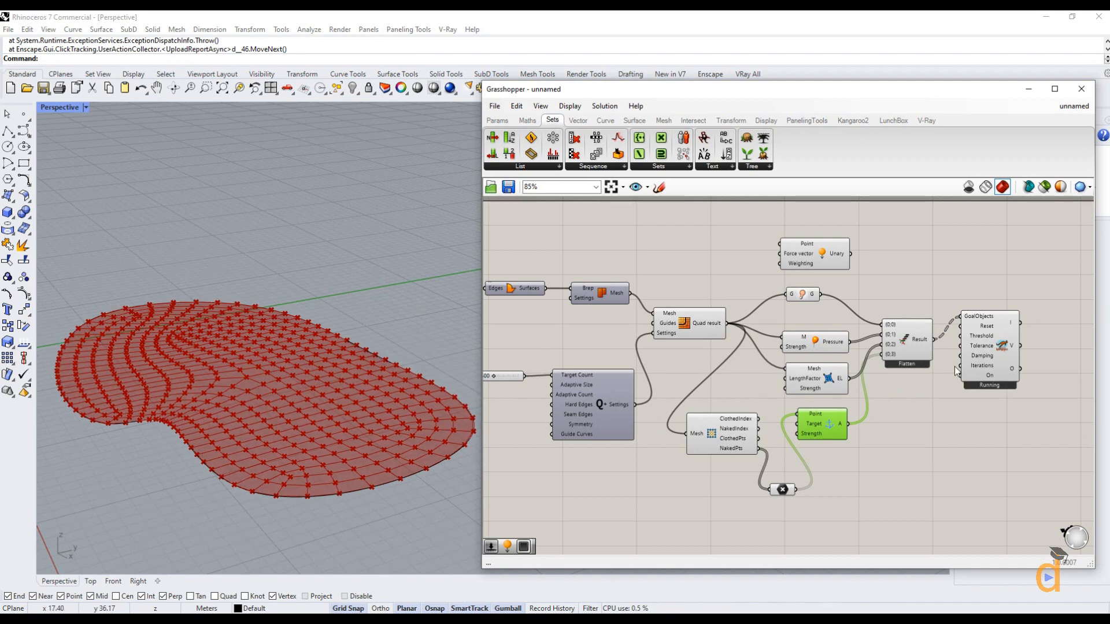
# Add a Button below Entwine, connect it to the BouncySolver's Reset input, and shift the solver slightly outward
pyautogui.click(497, 120)
pyautogui.click(659, 167)
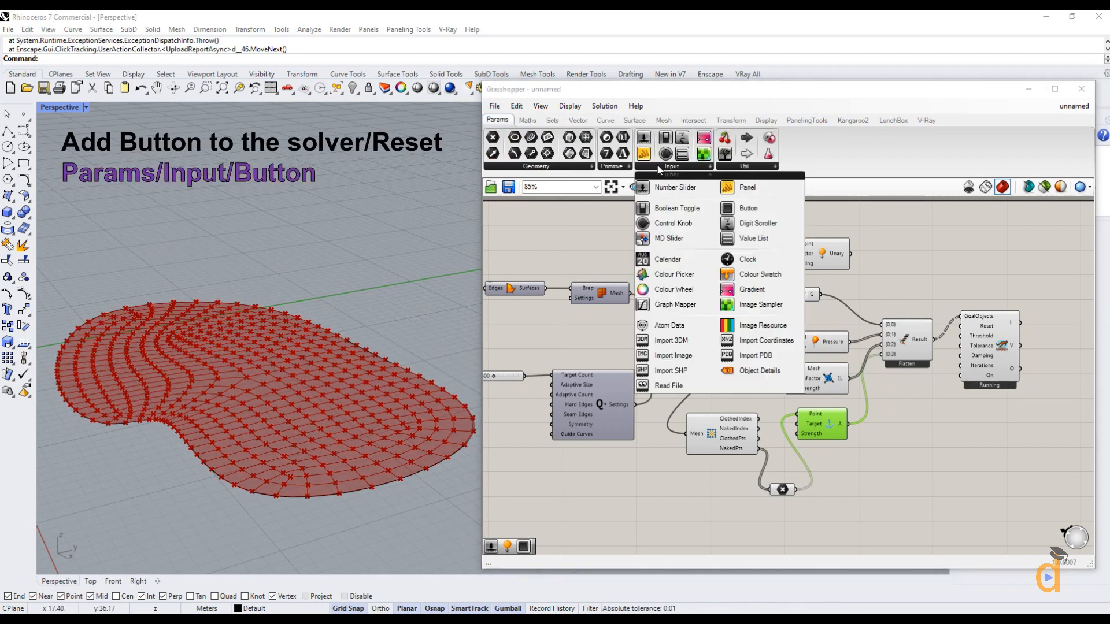
pyautogui.click(735, 209)
pyautogui.click(925, 414)
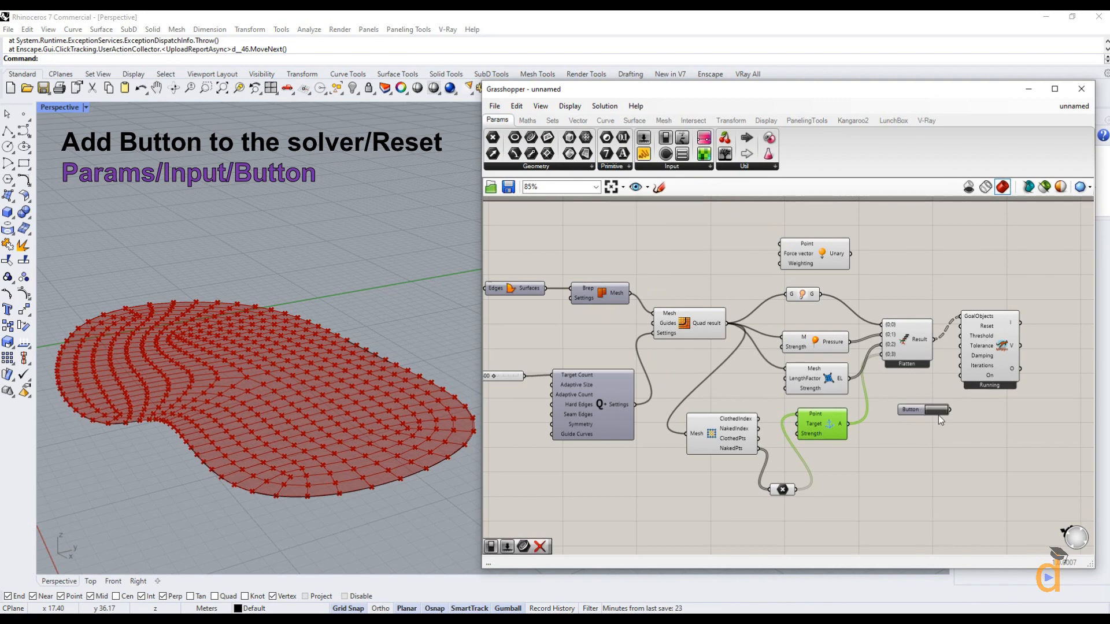
pyautogui.moveTo(950, 410); pyautogui.dragTo(1001, 356)
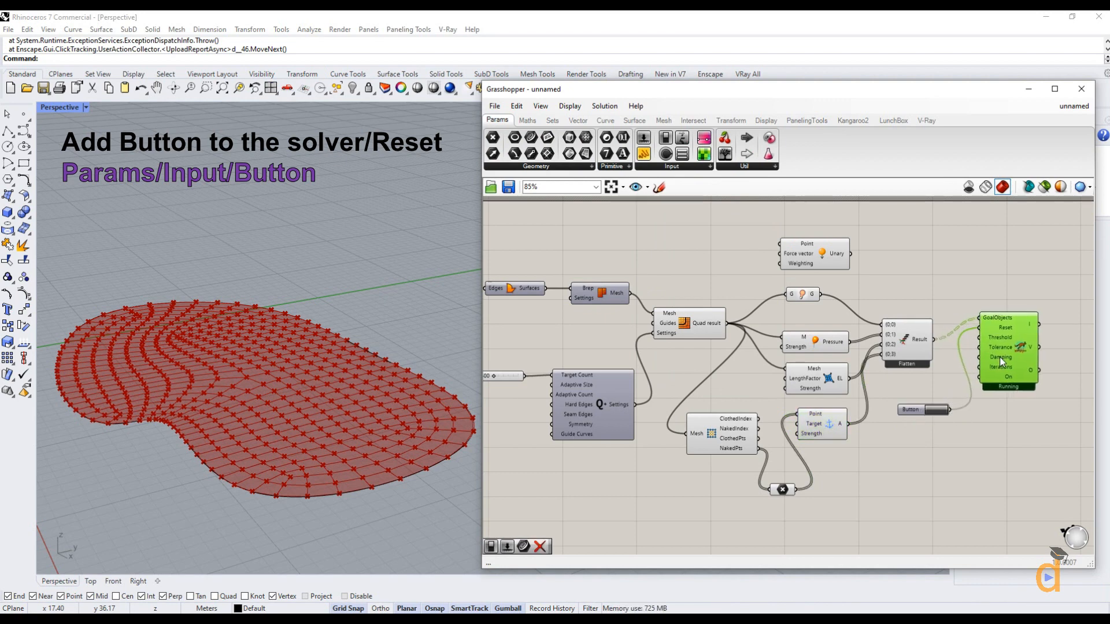
# Disconnect the Entwine Result from the BouncySolver's GoalObjects input
pyautogui.rightClick(987, 317)
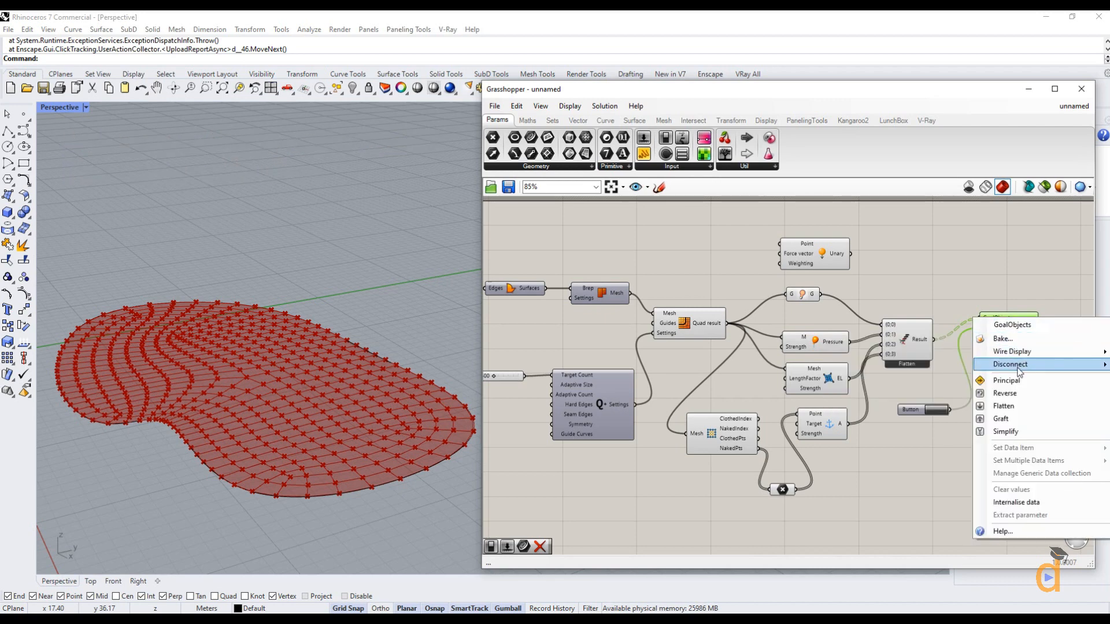
pyautogui.moveTo(1000, 365)
pyautogui.click(962, 365)
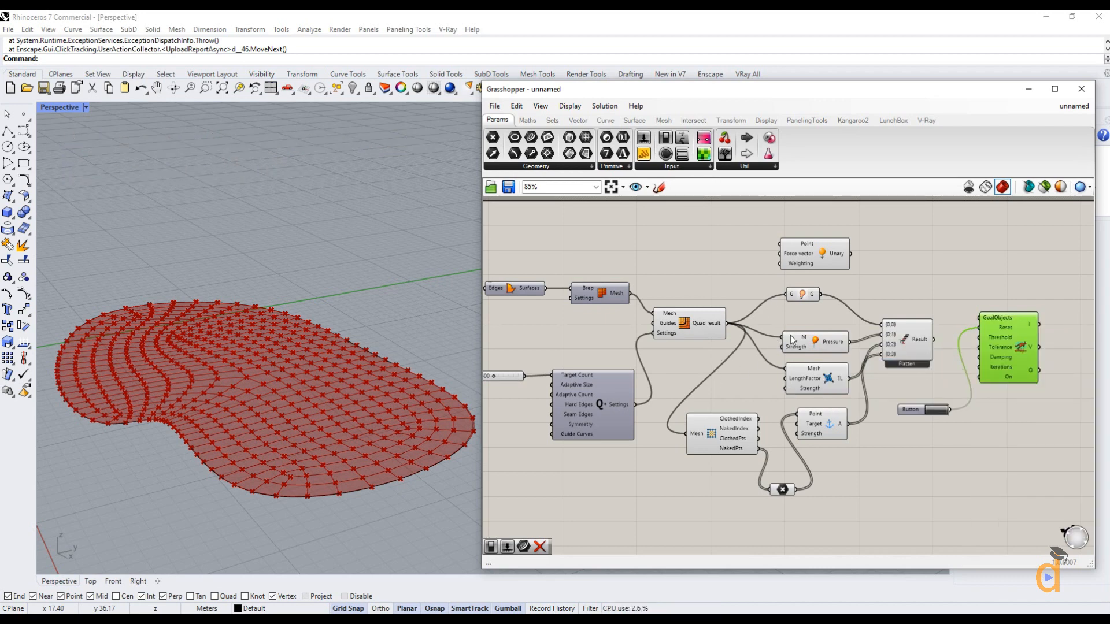
# Add a number slider below the quad remesh settings ranging from -2 to 2 with value 0.00
pyautogui.scroll(2, 603, 475)
pyautogui.doubleClick(605, 476)
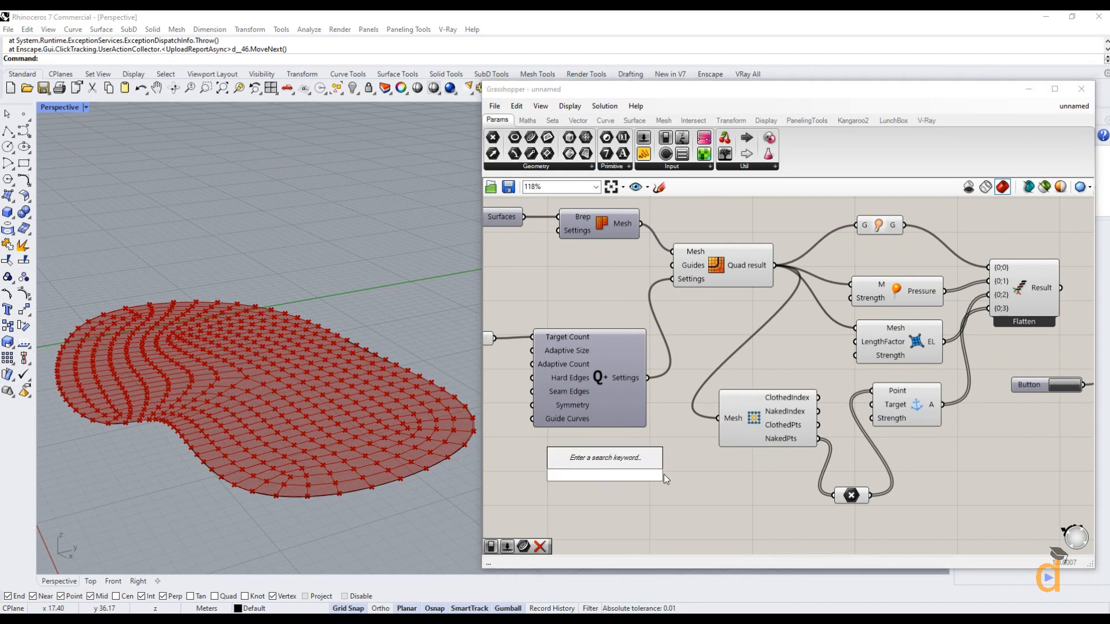
pyautogui.write('-')
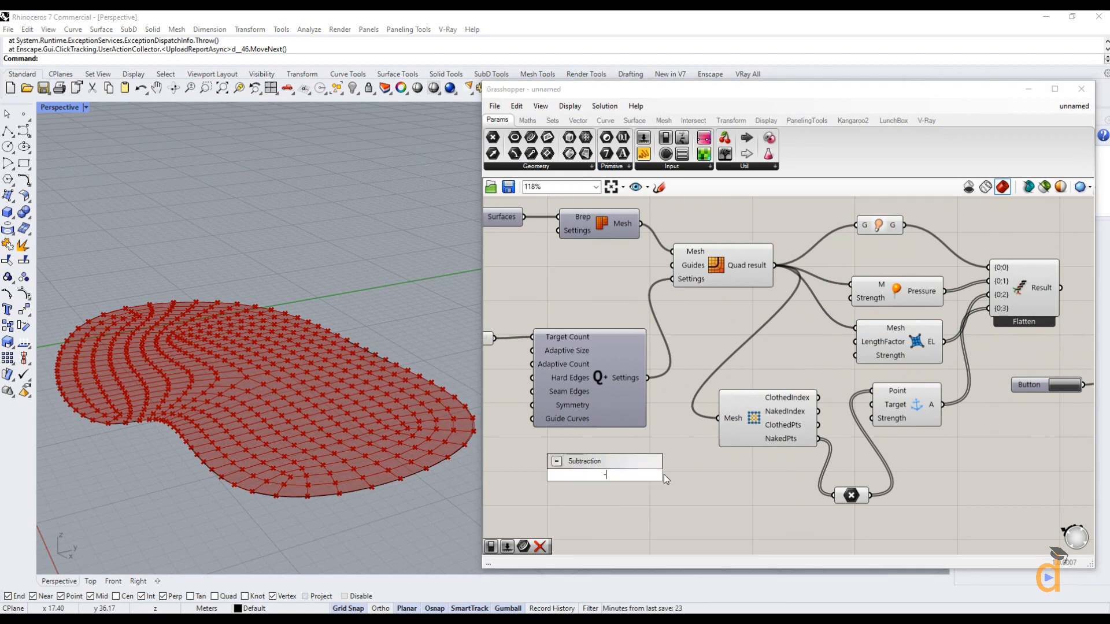
pyautogui.write('2<')
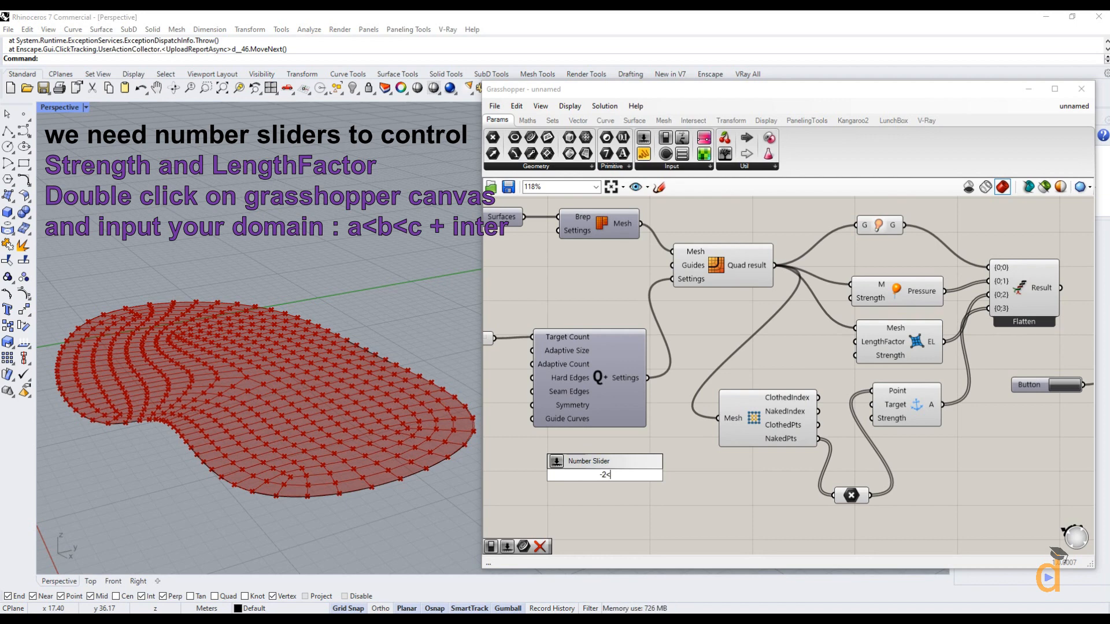
pyautogui.write('0.00<2')
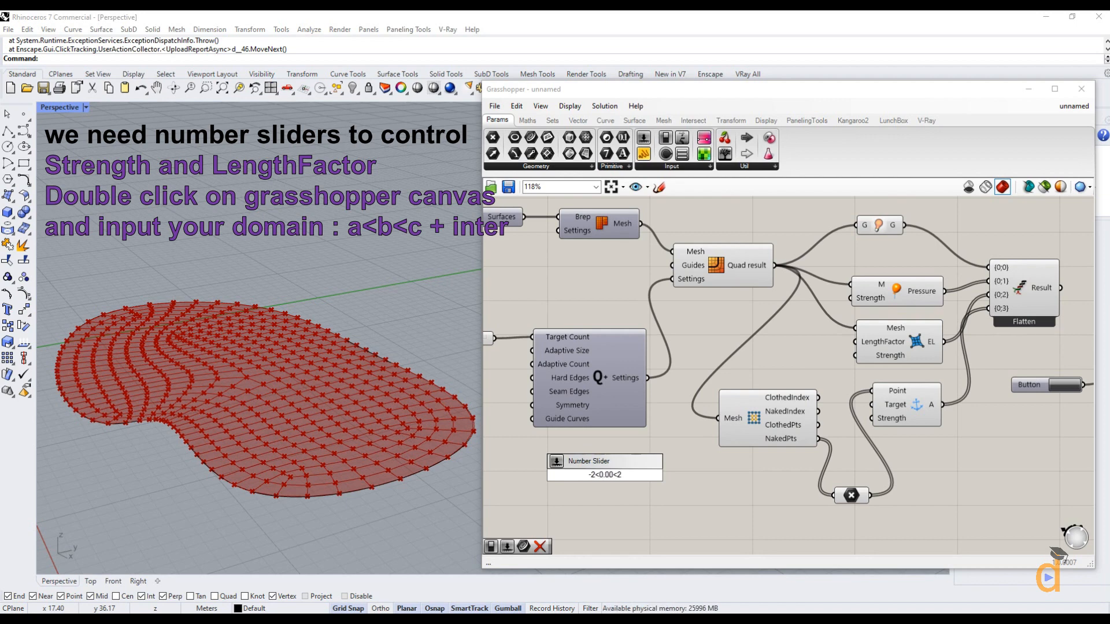
pyautogui.press('Return')
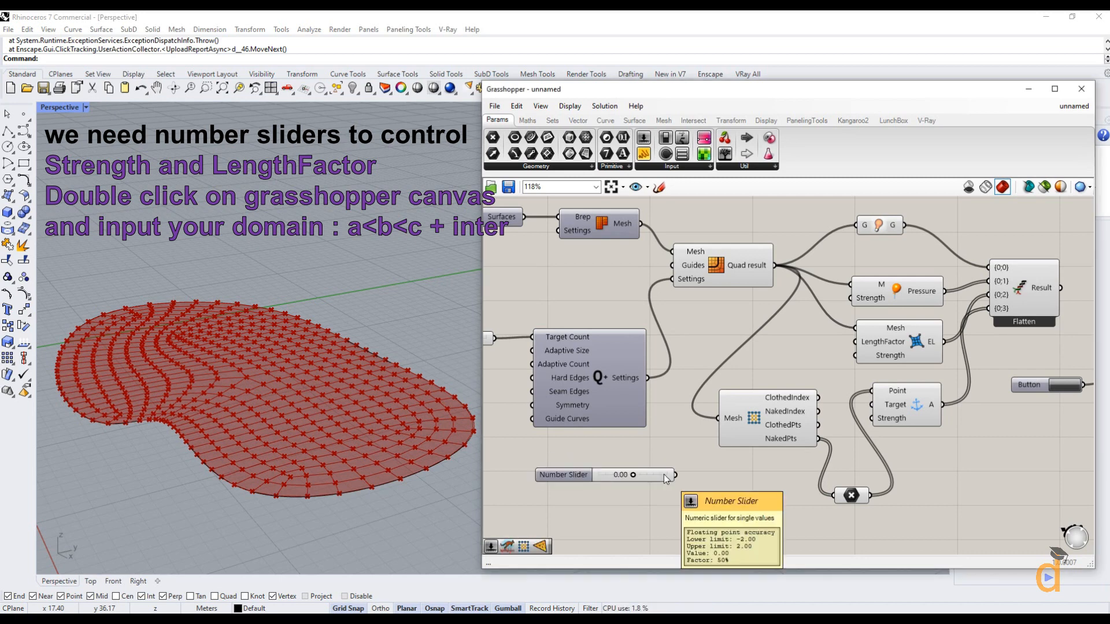
# Place the slider beside the Pressure and EdgeLengths components and duplicate it twice, stacking the three sliders
pyautogui.moveTo(655, 478); pyautogui.dragTo(783, 337)
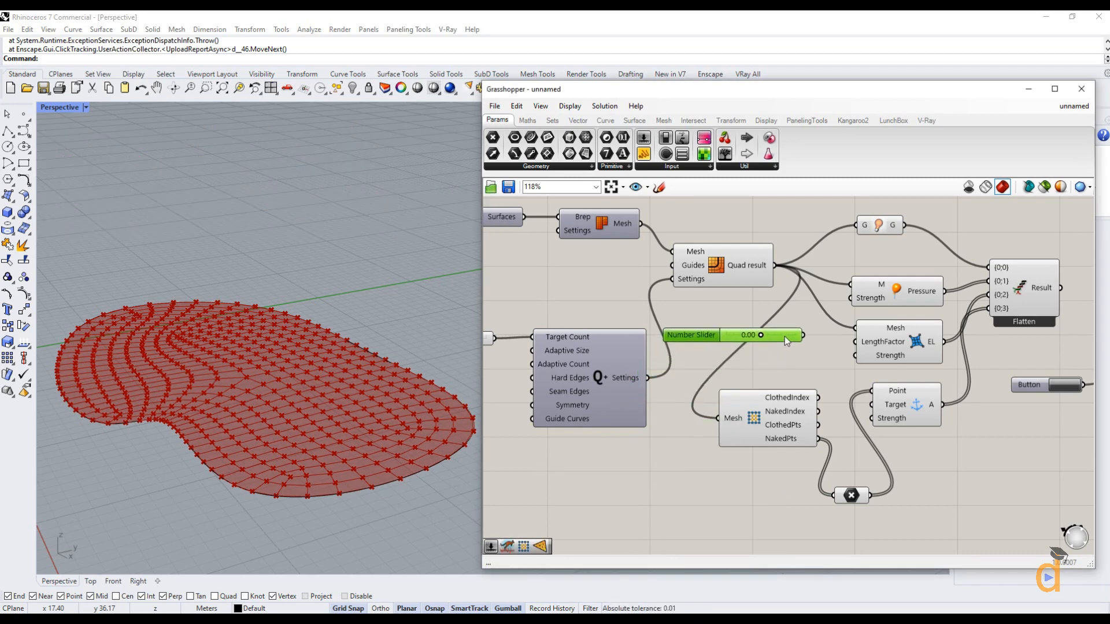
pyautogui.moveTo(785, 336)
pyautogui.keyDown('alt'); pyautogui.mouseDown()
pyautogui.moveTo(786, 361)
pyautogui.moveTo(789, 318)
pyautogui.mouseUp(); pyautogui.keyUp('alt')
pyautogui.scroll(-1, 780, 373)
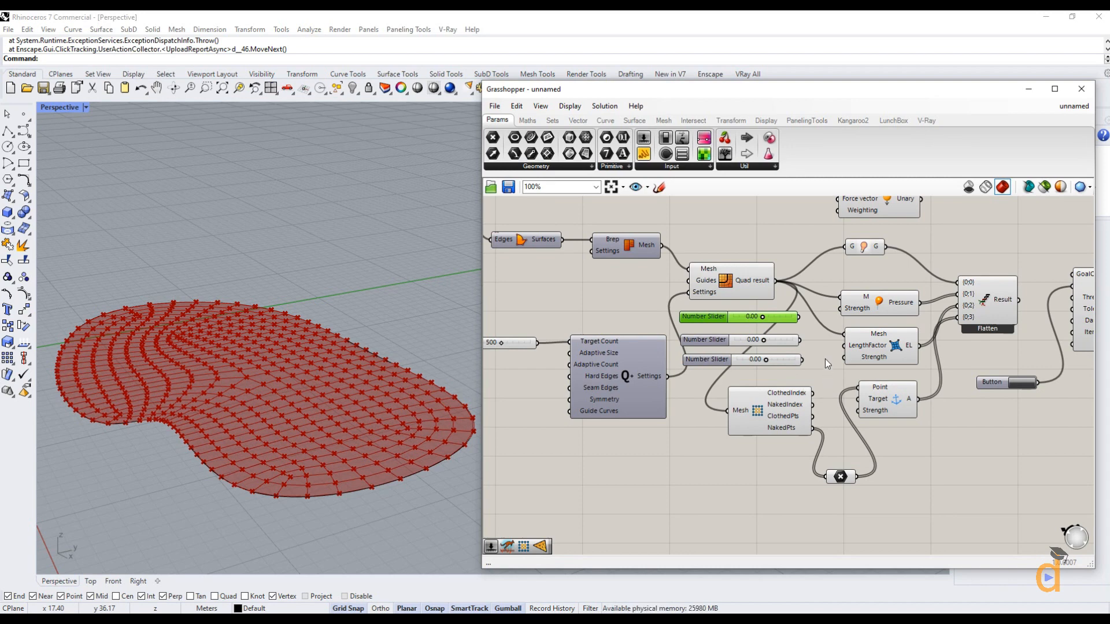
# Connect the three sliders to Pressure Strength, EdgeLengths LengthFactor and EdgeLengths Strength, setting the last slider to 2.00
pyautogui.moveTo(797, 367); pyautogui.dragTo(731, 408, button='right')
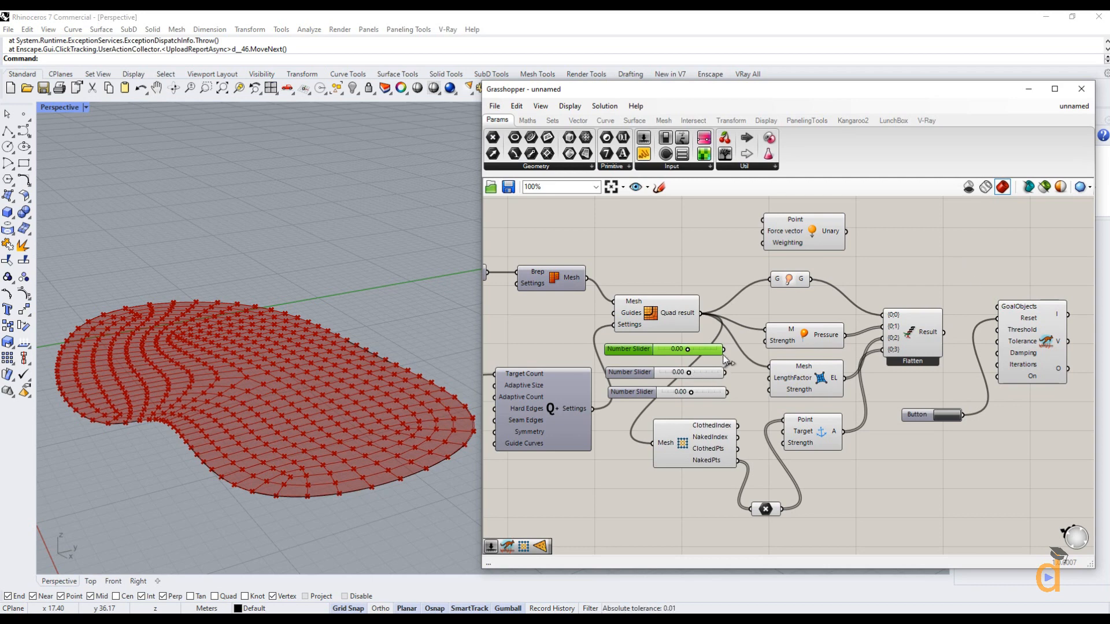
pyautogui.moveTo(723, 349); pyautogui.dragTo(768, 389)
pyautogui.moveTo(692, 394); pyautogui.dragTo(720, 393)
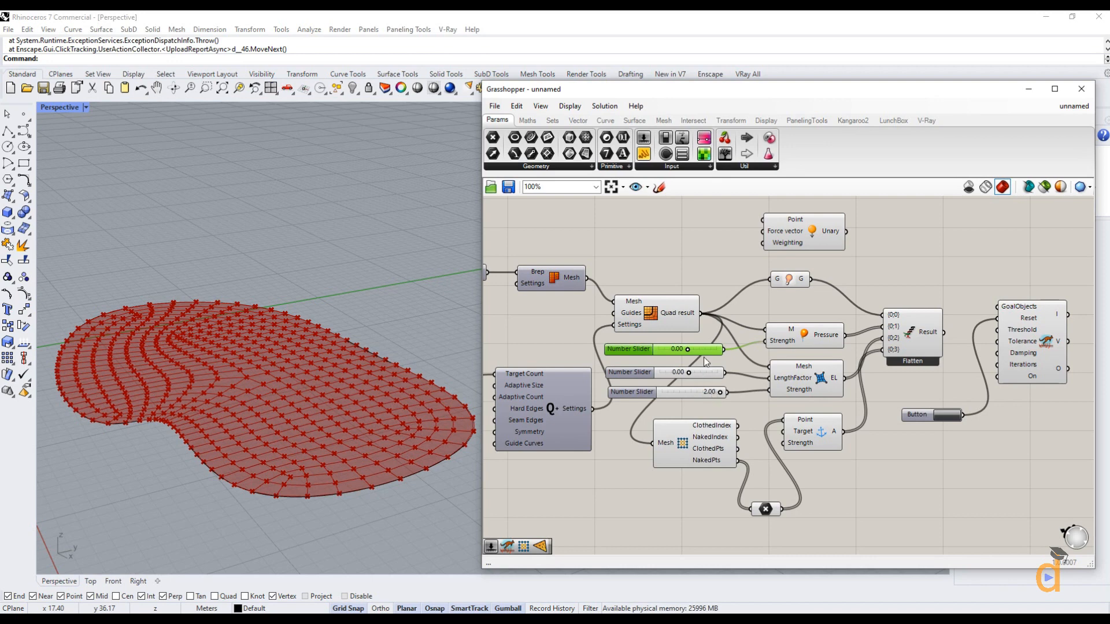
pyautogui.moveTo(706, 354); pyautogui.dragTo(703, 346)
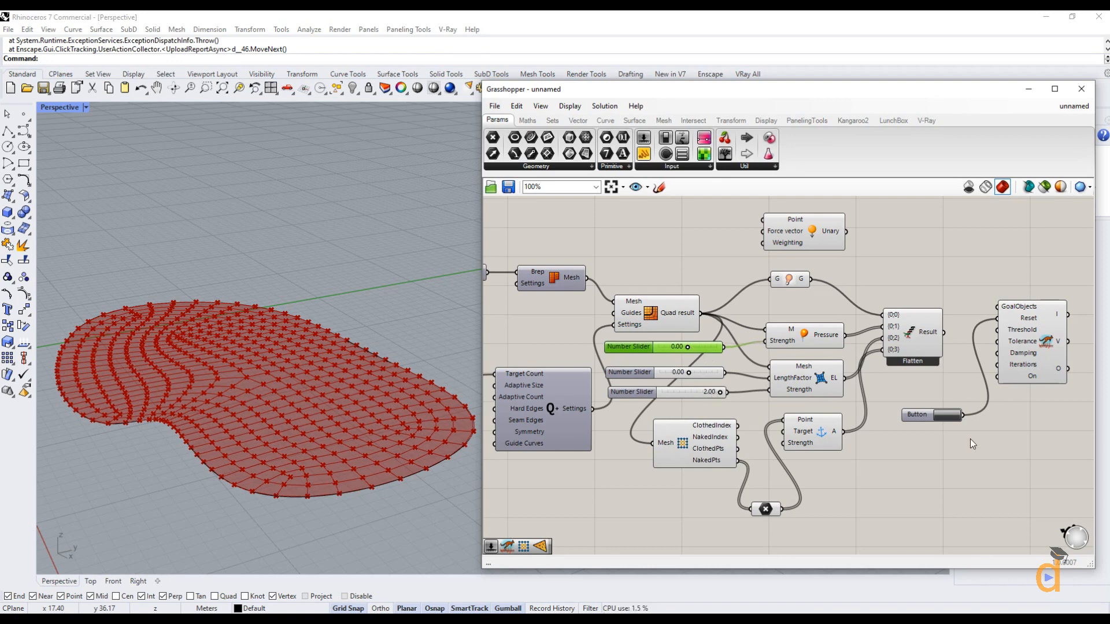
# Connect Entwine's Result to the BouncySolver's GoalObjects input and reset the solver
pyautogui.moveTo(944, 334); pyautogui.dragTo(992, 315)
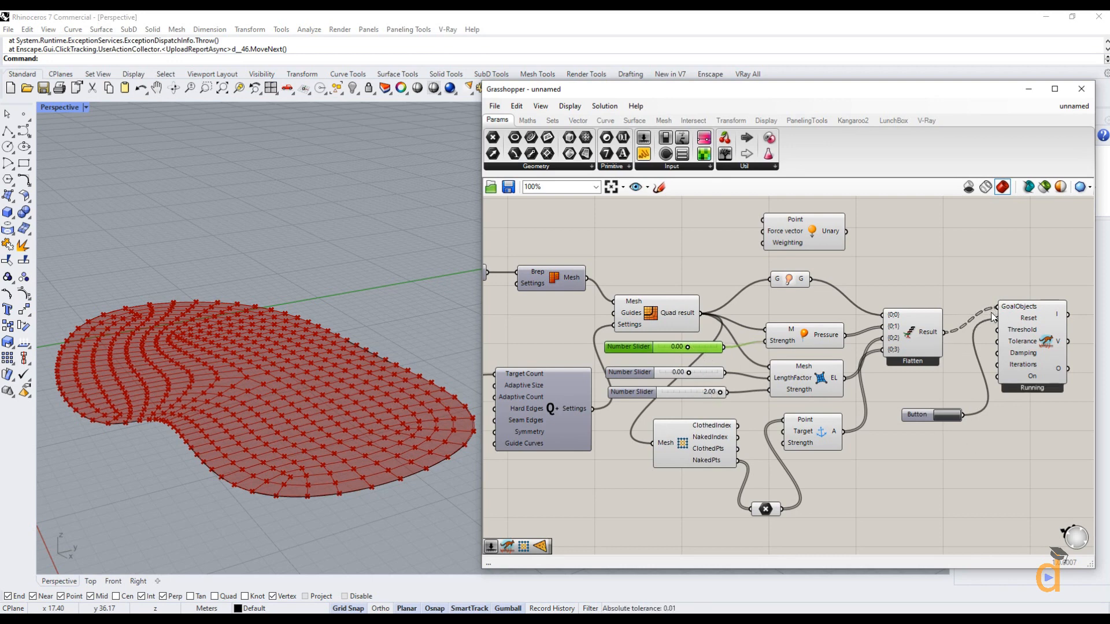
pyautogui.click(947, 418)
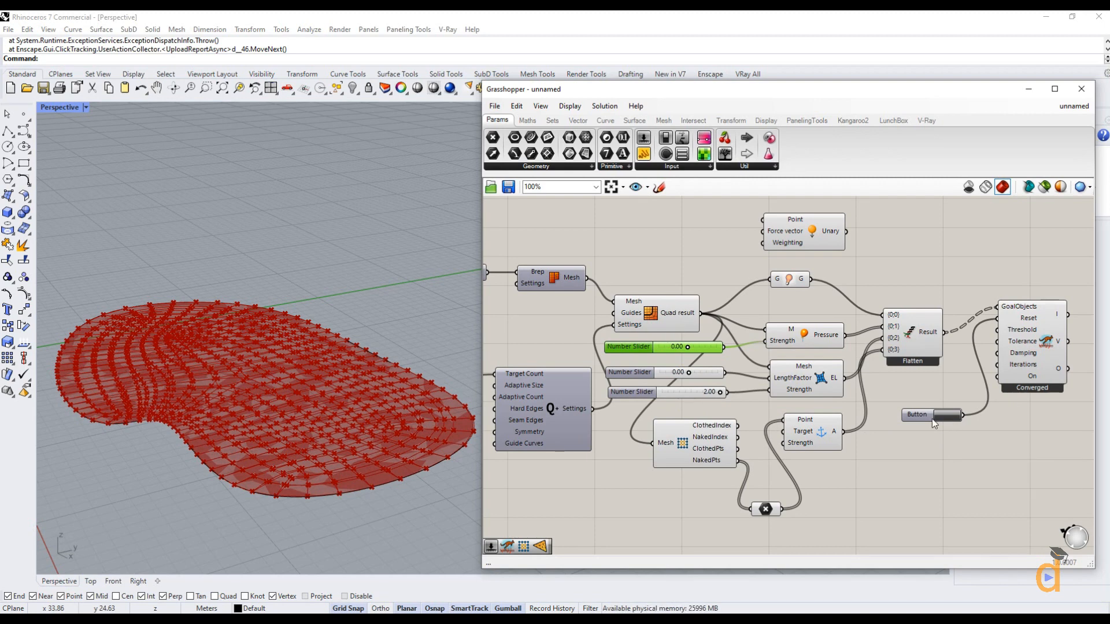
# Turn off the preview of the quad remesh and NakedVertices components
pyautogui.click(670, 313)
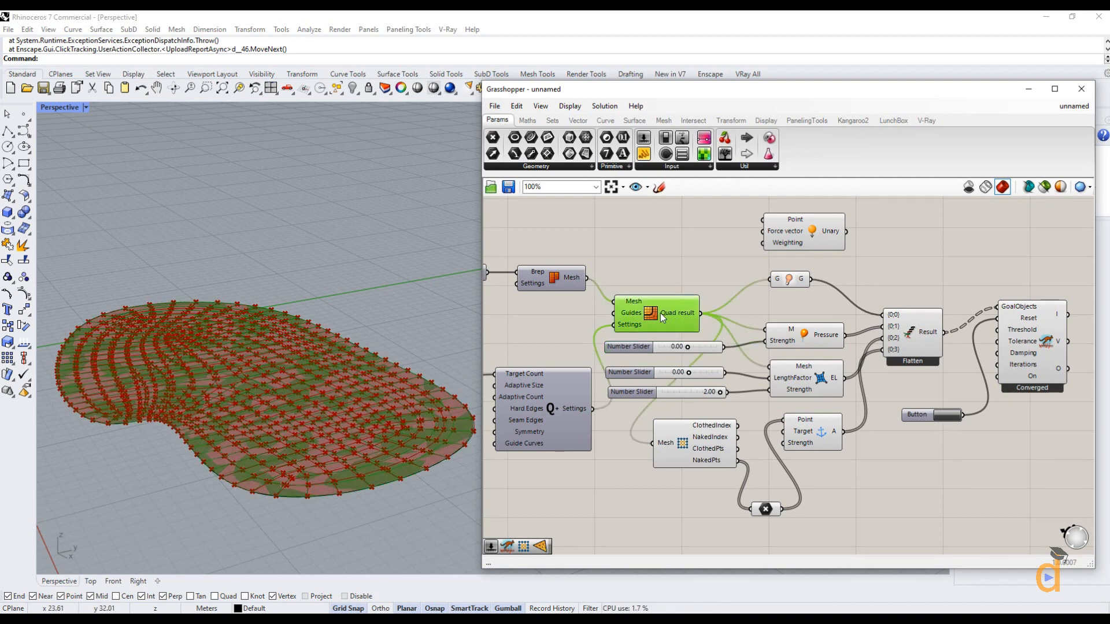
pyautogui.rightClick(652, 313)
pyautogui.click(672, 334)
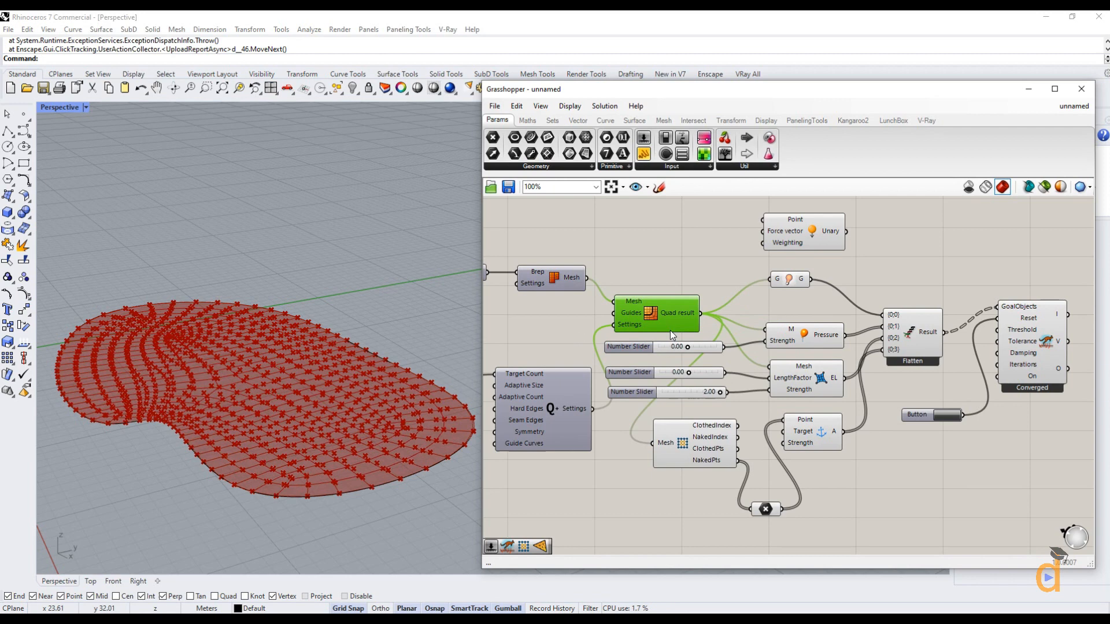
pyautogui.click(682, 442)
pyautogui.rightClick(682, 442)
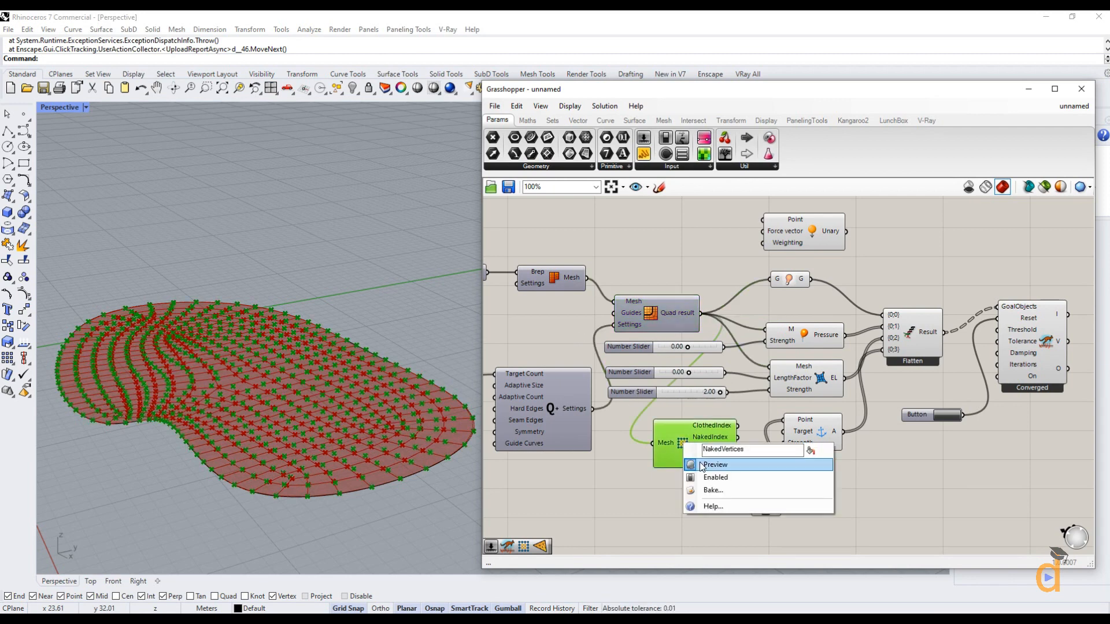
pyautogui.click(718, 463)
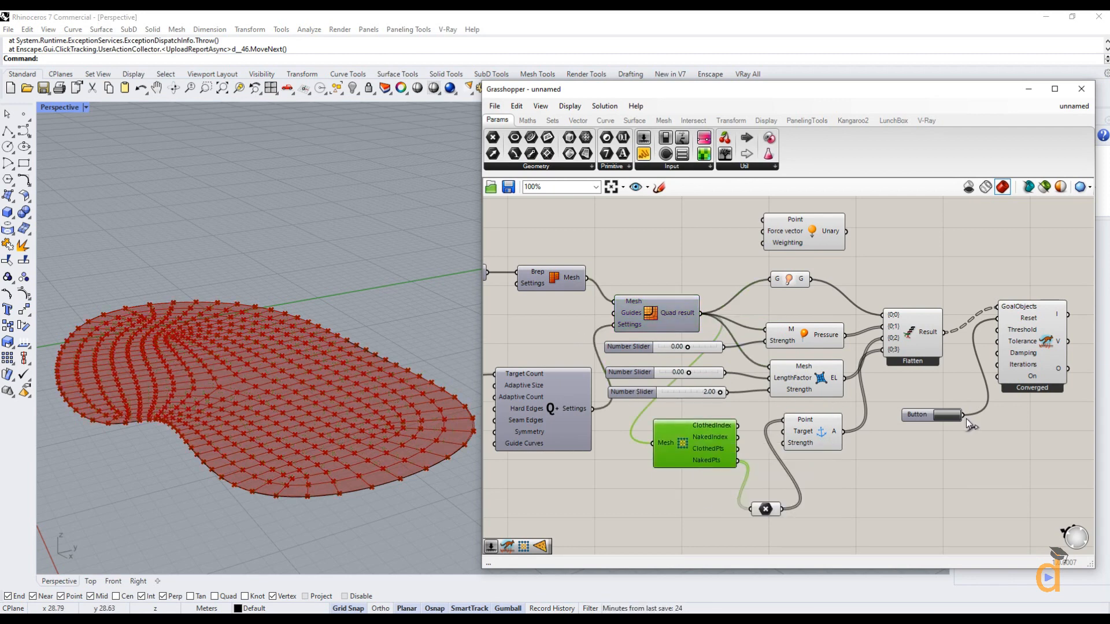
# Reset the solver and test an EdgeLengths LengthFactor of 0.40 with a Pressure Strength of 0.49
pyautogui.click(946, 417)
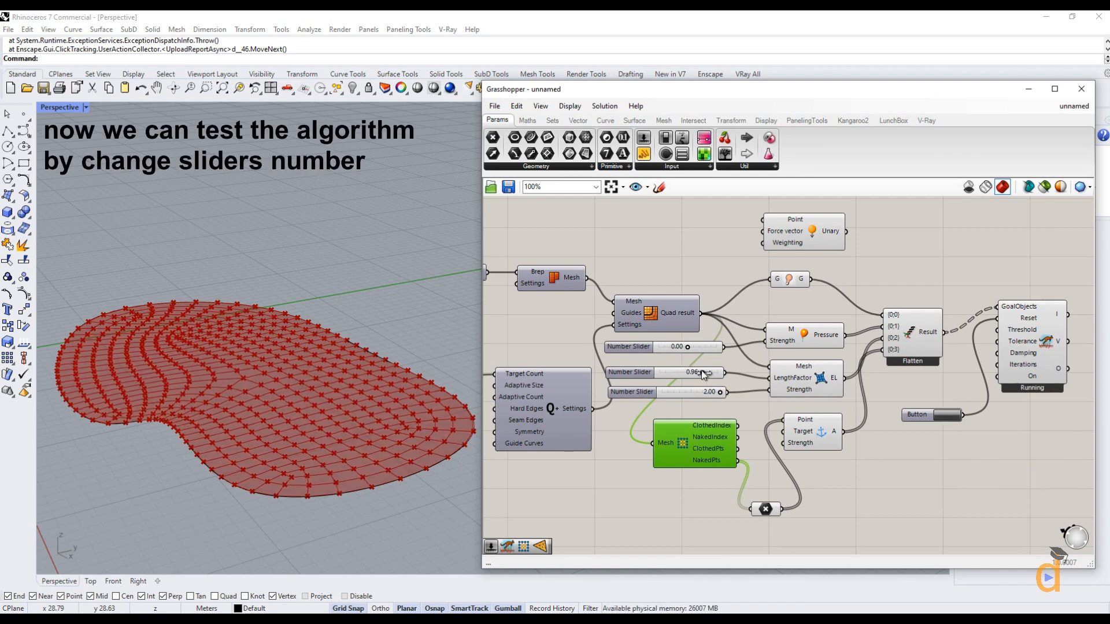
pyautogui.moveTo(689, 375)
pyautogui.mouseDown()
pyautogui.moveTo(670, 375)
pyautogui.moveTo(700, 374)
pyautogui.moveTo(670, 373)
pyautogui.moveTo(693, 374)
pyautogui.mouseUp()
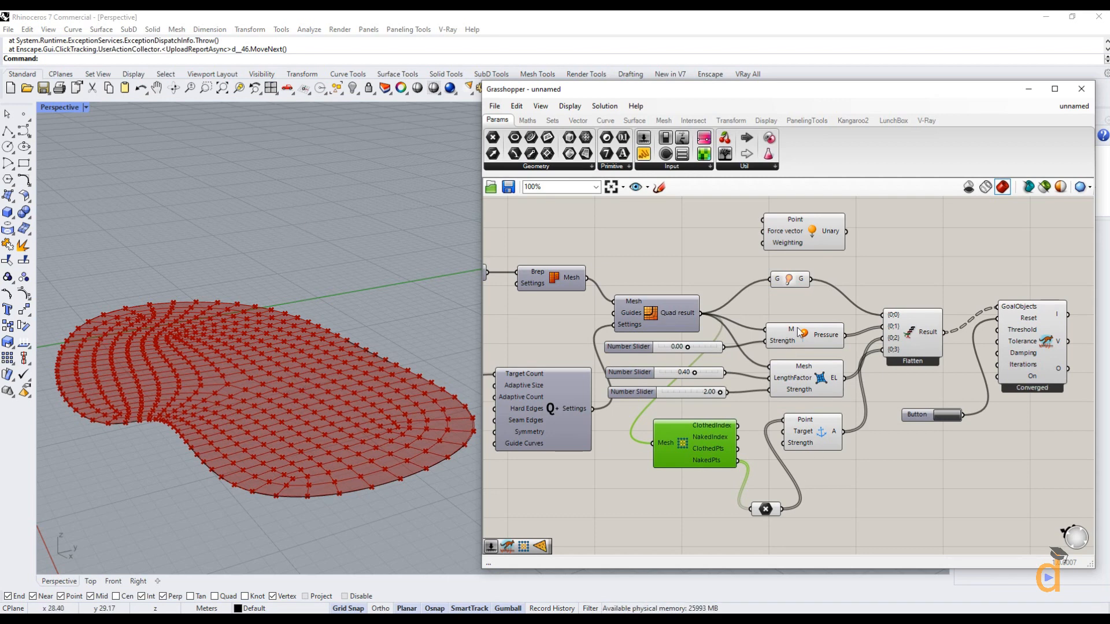
pyautogui.click(813, 339)
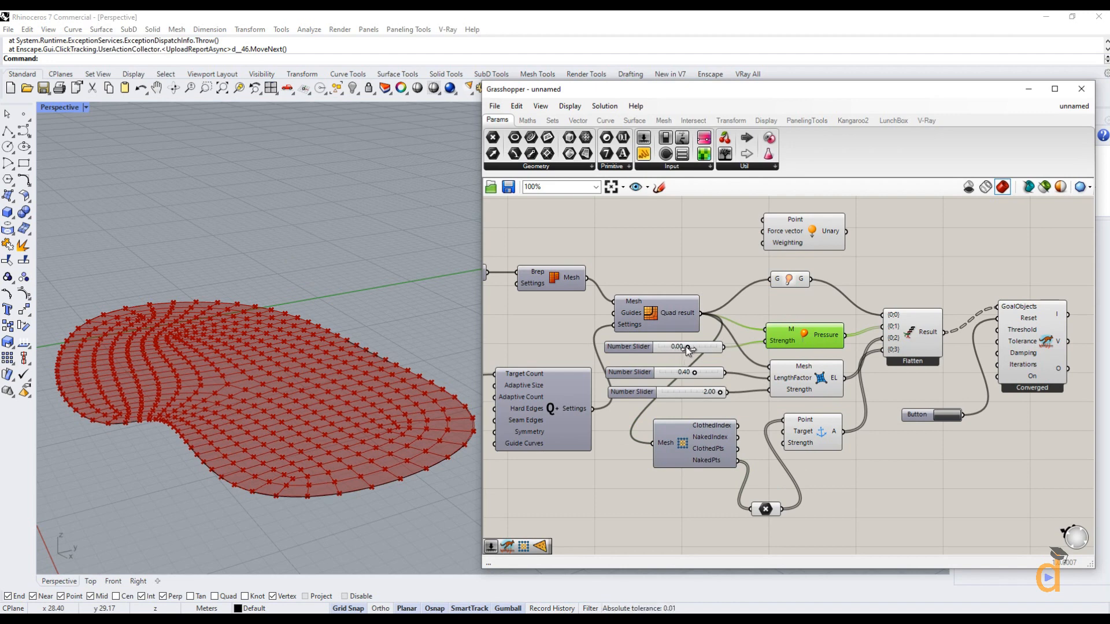
pyautogui.scroll(2, 688, 354)
pyautogui.moveTo(685, 353); pyautogui.dragTo(699, 346)
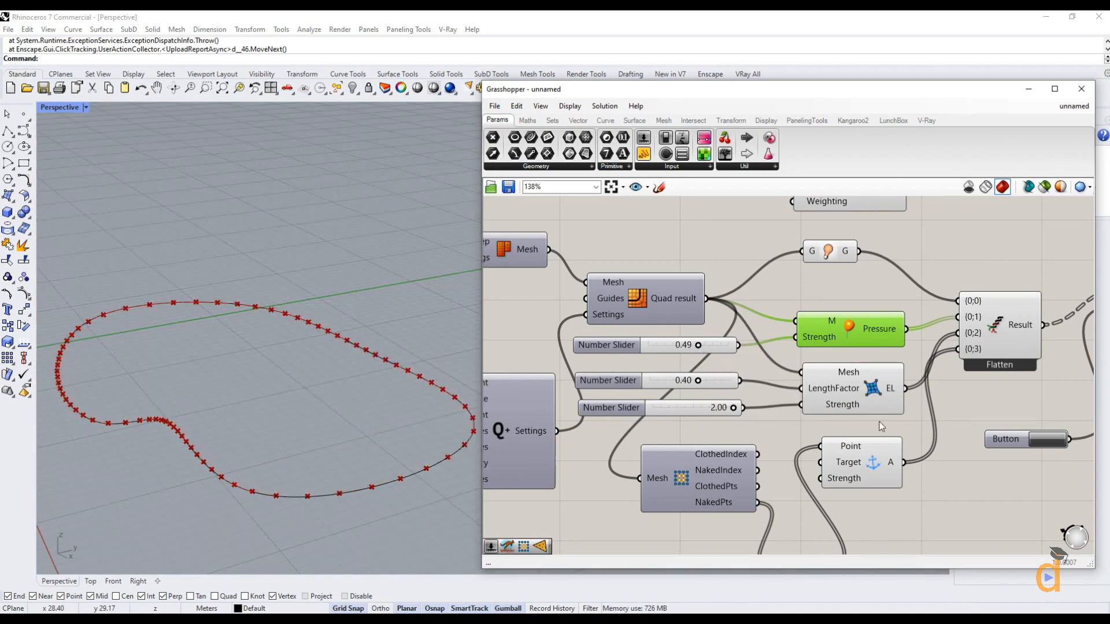
# Try a Pressure Strength of 0.40 with a LengthFactor of 0.89 and reset the solver
pyautogui.moveTo(698, 346); pyautogui.dragTo(707, 381)
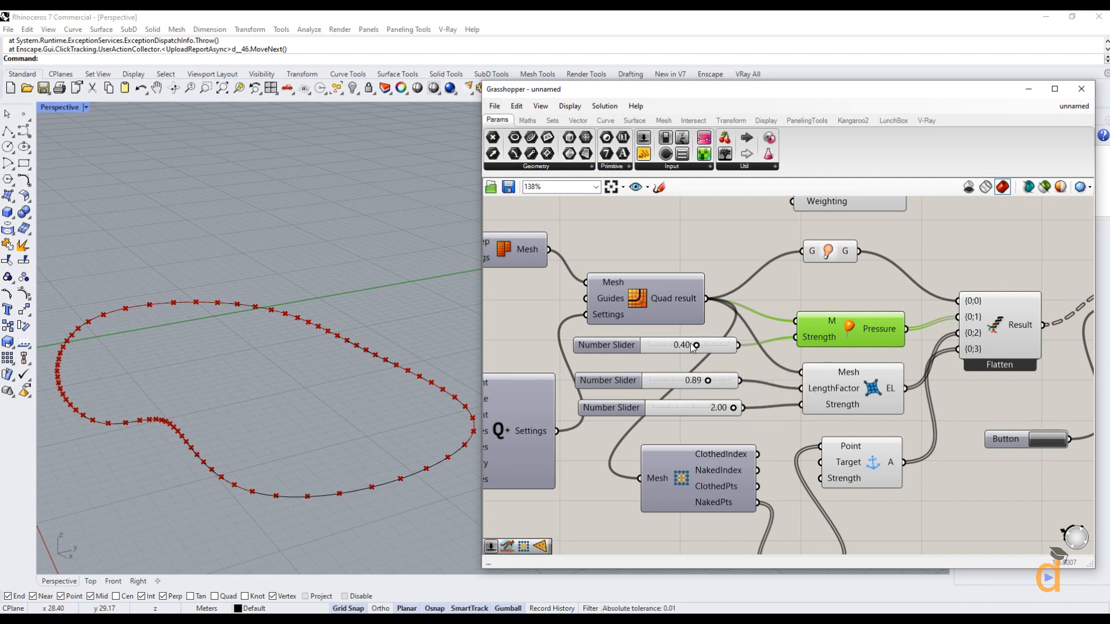
pyautogui.click(1045, 447)
pyautogui.scroll(-3, 412, 457)
pyautogui.scroll(2, 462, 445)
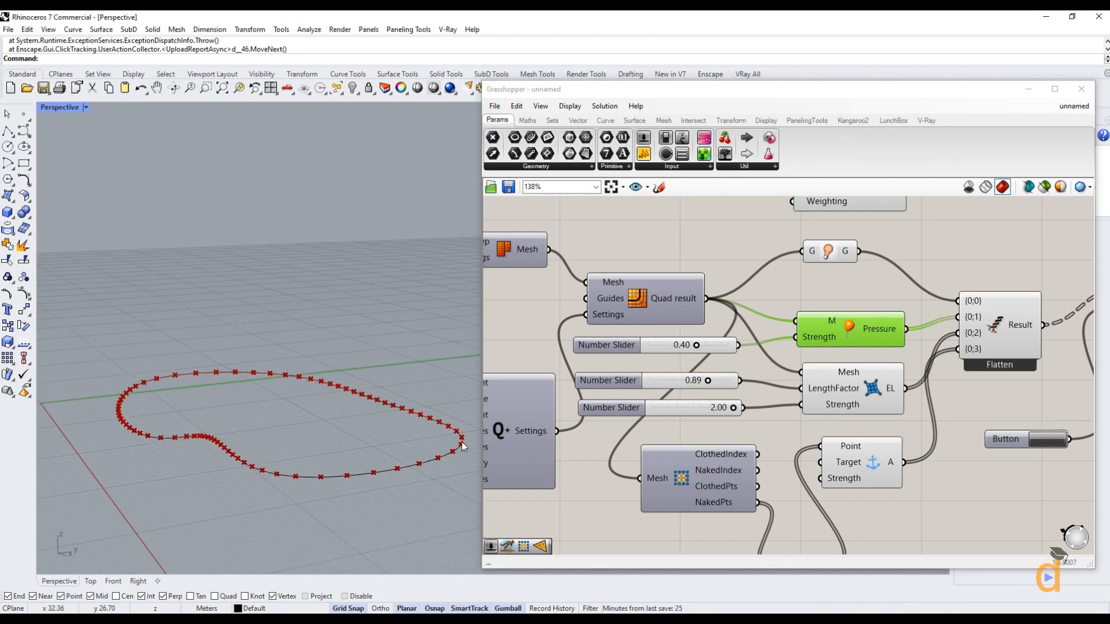
# Lower the Pressure Strength to 0.31, reset the solver and raise the LengthFactor to 1.01
pyautogui.moveTo(696, 345); pyautogui.dragTo(694, 345)
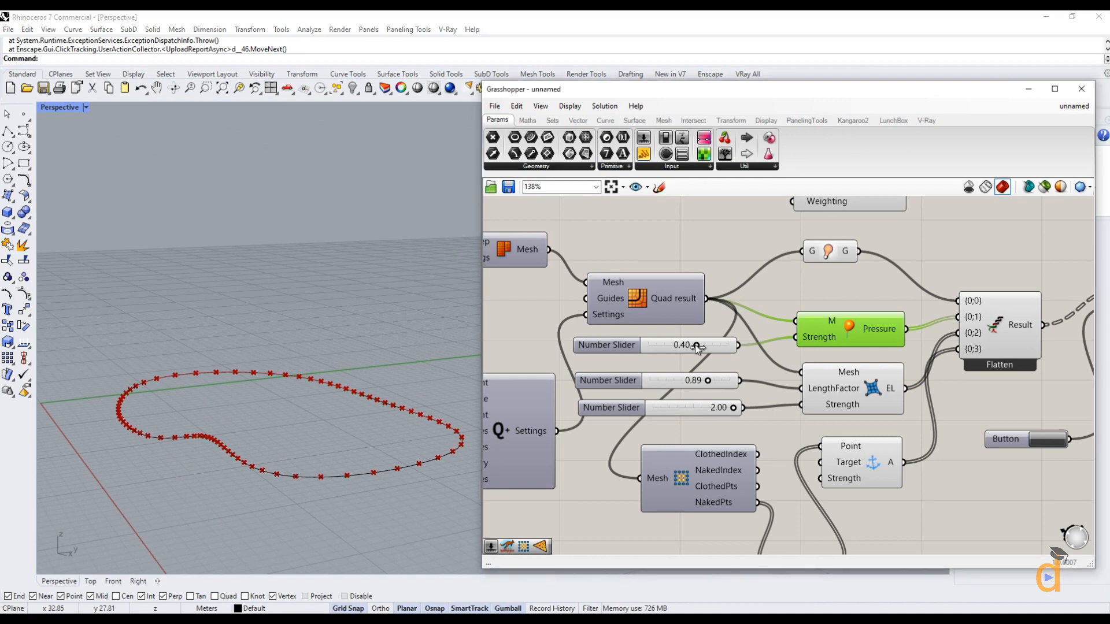
pyautogui.click(1037, 443)
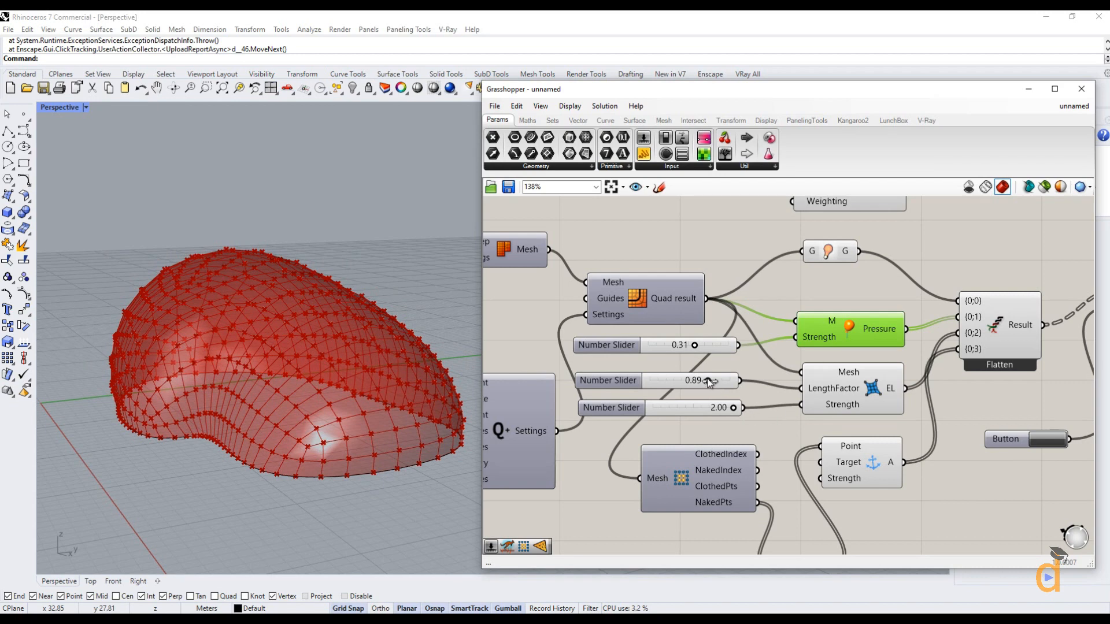
pyautogui.moveTo(708, 384); pyautogui.dragTo(711, 385)
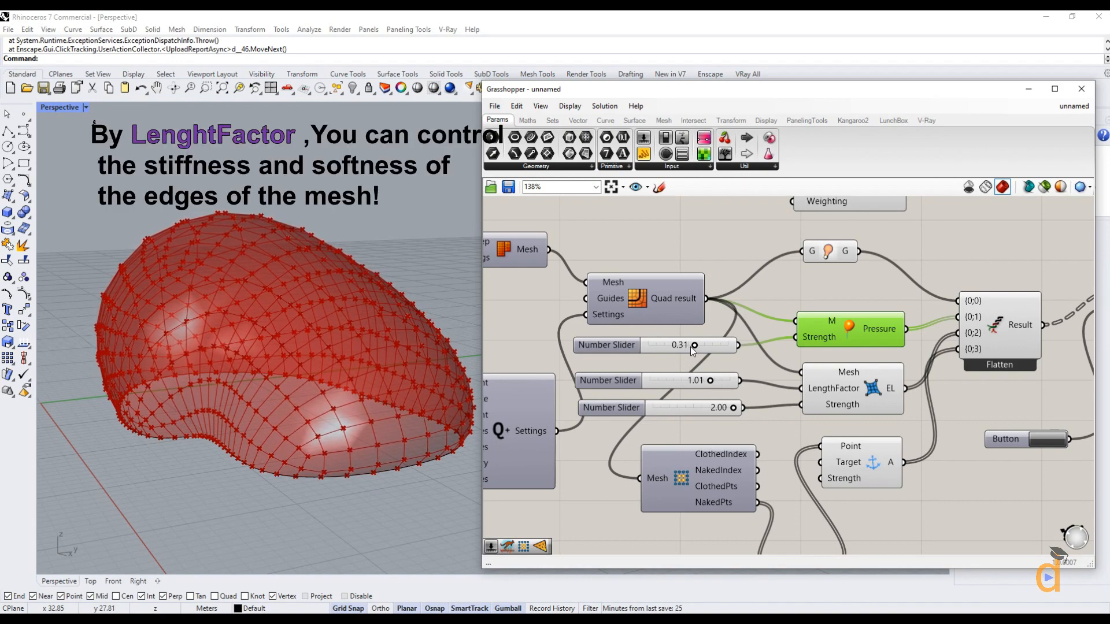
pyautogui.moveTo(692, 346); pyautogui.dragTo(692, 346)
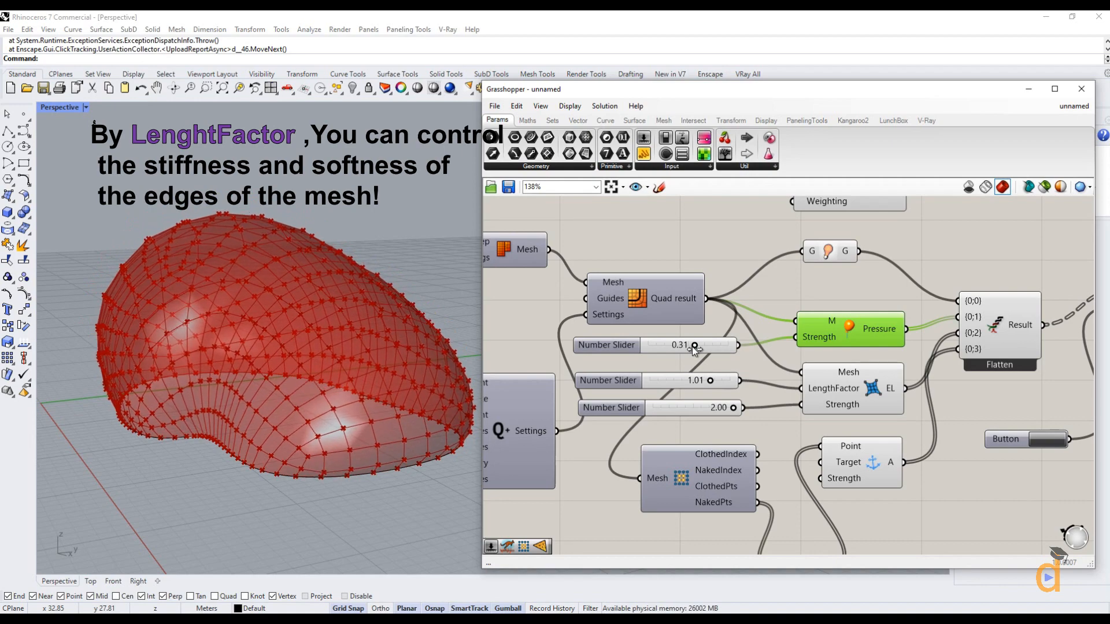
# Try a Pressure Strength of 0.37 with a LengthFactor of 1.30 and reset the solver
pyautogui.moveTo(692, 346); pyautogui.dragTo(694, 346)
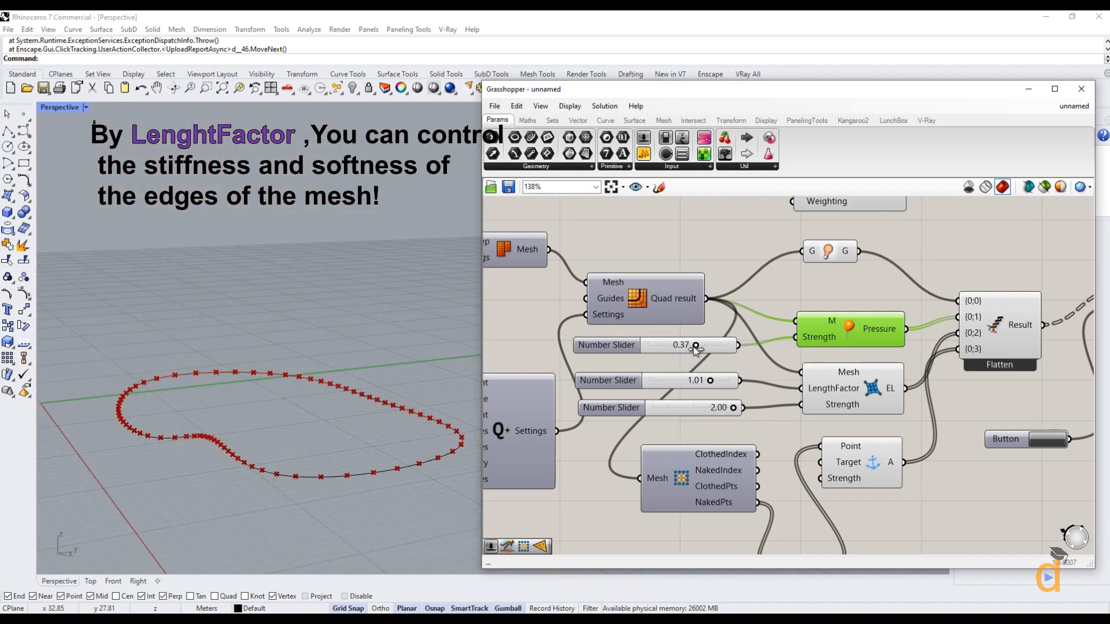
pyautogui.moveTo(710, 381); pyautogui.dragTo(717, 382)
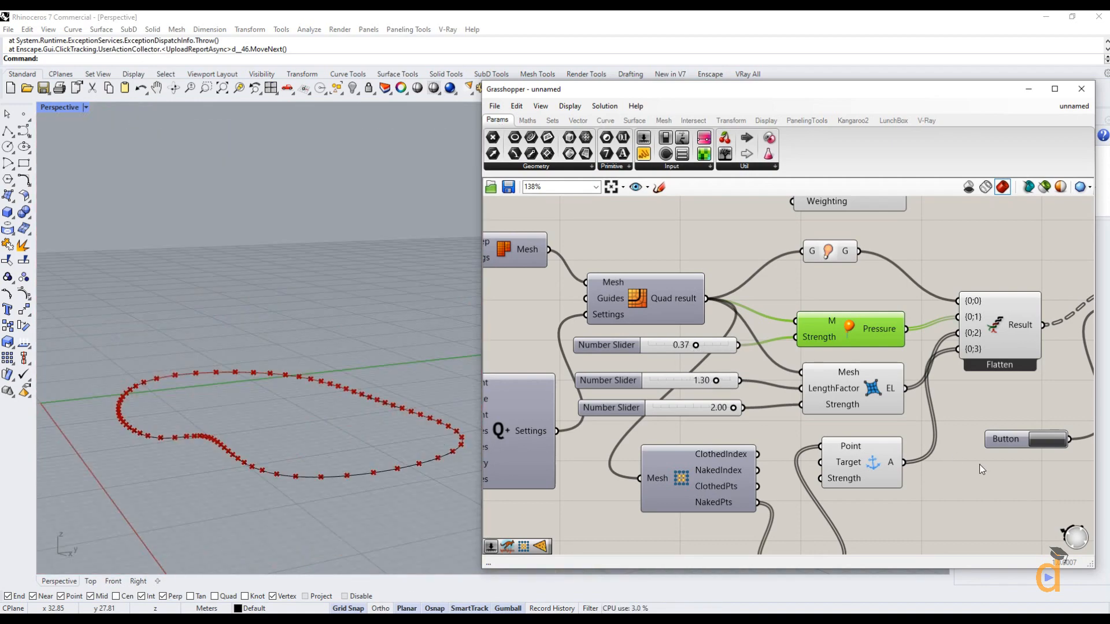
pyautogui.click(1041, 445)
# Reduce the Pressure Strength to 0.25, reset the solver and examine the inflated mesh
pyautogui.moveTo(696, 346); pyautogui.dragTo(693, 346)
pyautogui.click(1035, 442)
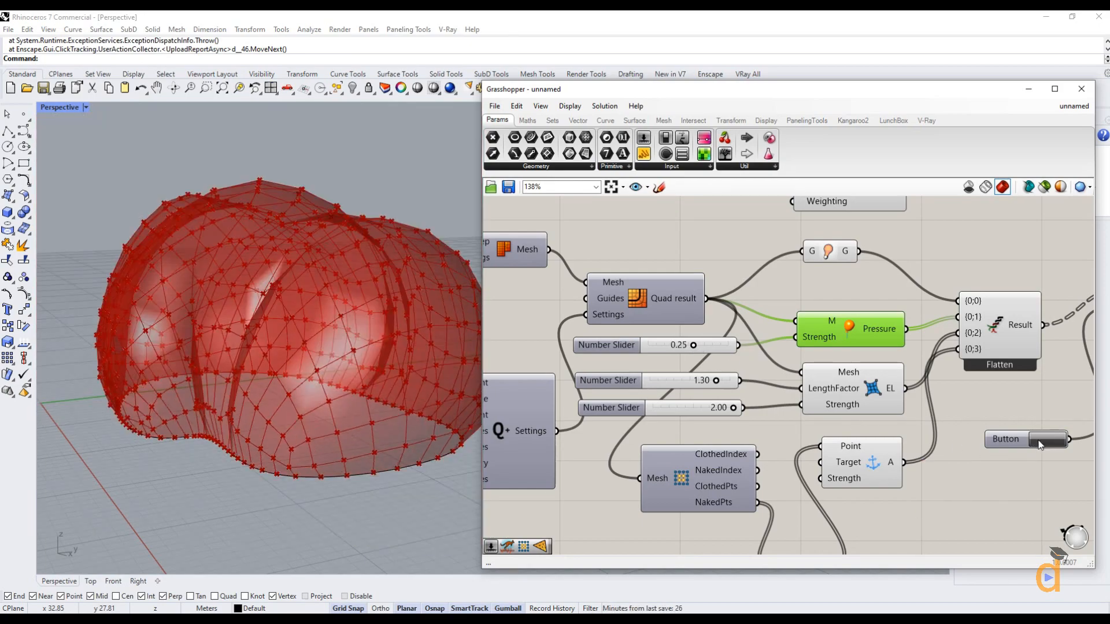
pyautogui.moveTo(389, 540); pyautogui.dragTo(372, 493, button='right')
pyautogui.scroll(2, 372, 493)
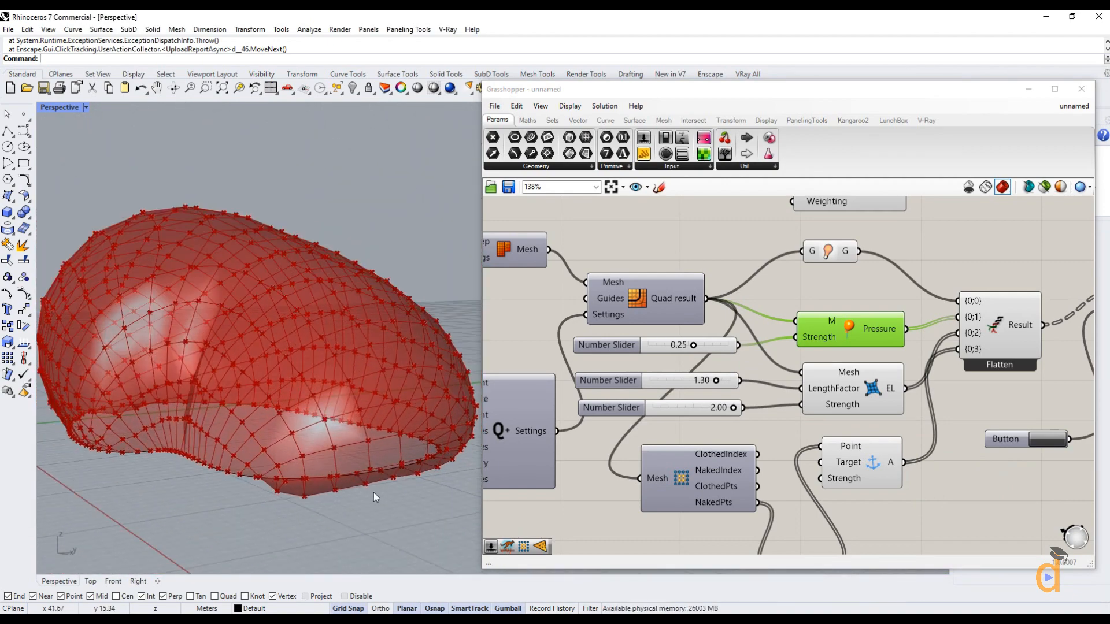
# Set the LengthFactor to 1.10, try a Pressure Strength of -0.24, and settle on a Pressure Strength of 0.31
pyautogui.click(692, 346)
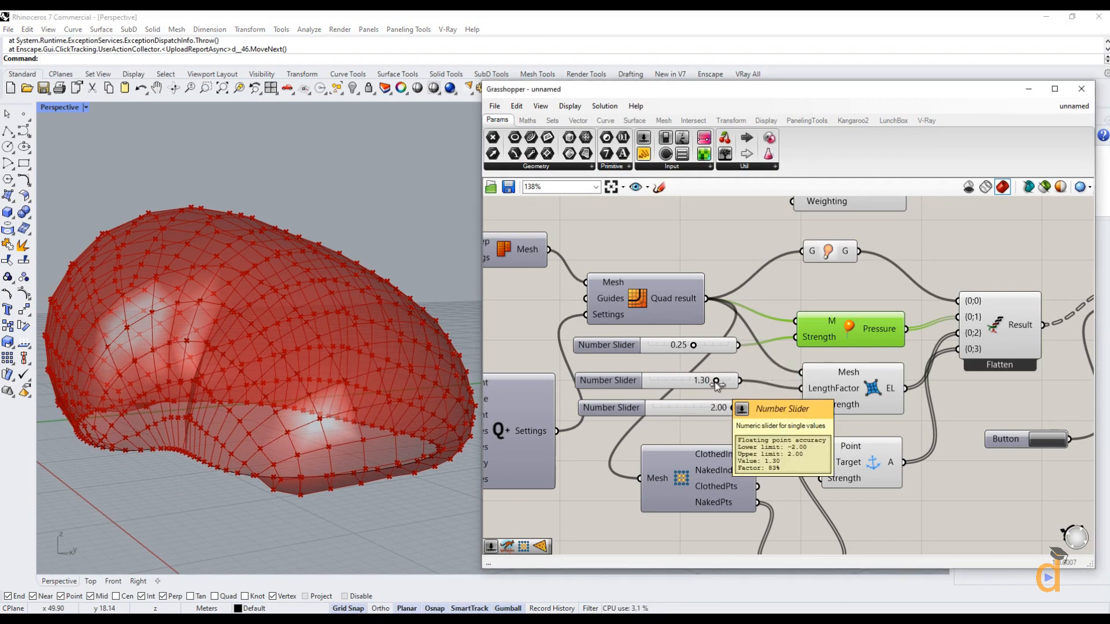
pyautogui.moveTo(715, 381); pyautogui.dragTo(713, 384)
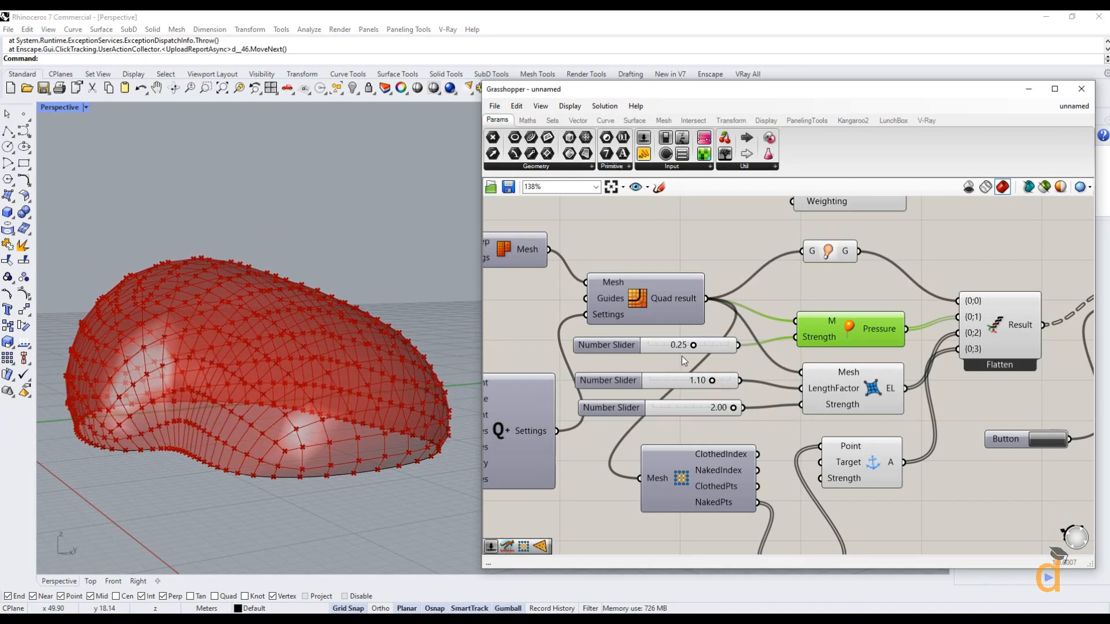
pyautogui.moveTo(690, 347); pyautogui.dragTo(680, 349)
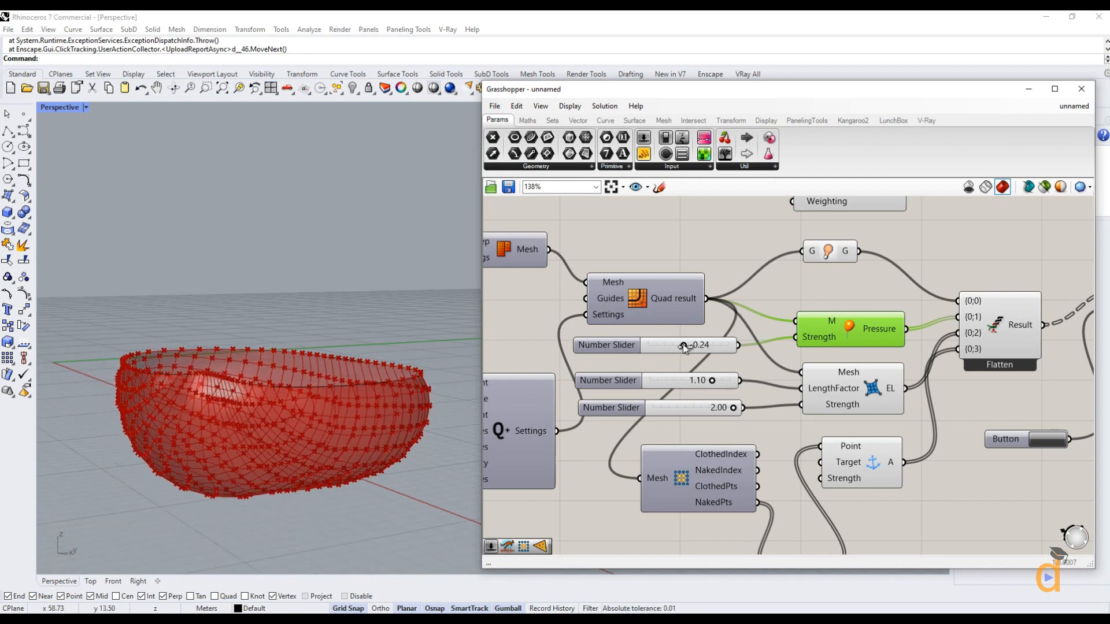
pyautogui.moveTo(682, 345); pyautogui.dragTo(693, 342)
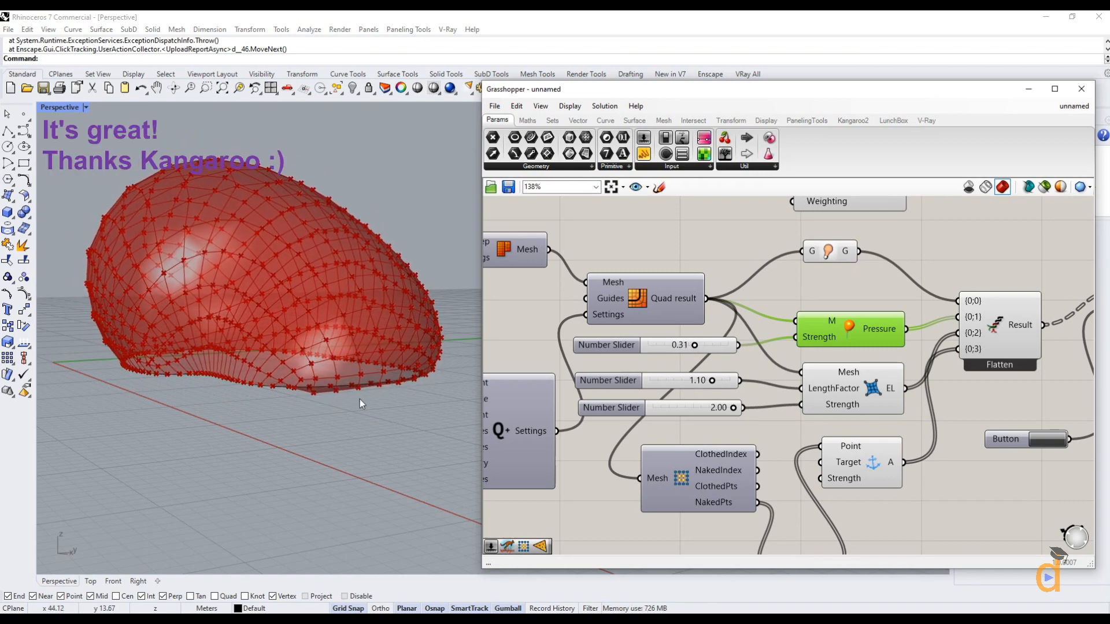
pyautogui.click(307, 415)
pyautogui.moveTo(306, 415); pyautogui.dragTo(303, 426, button='right')
pyautogui.scroll(2, 381, 233)
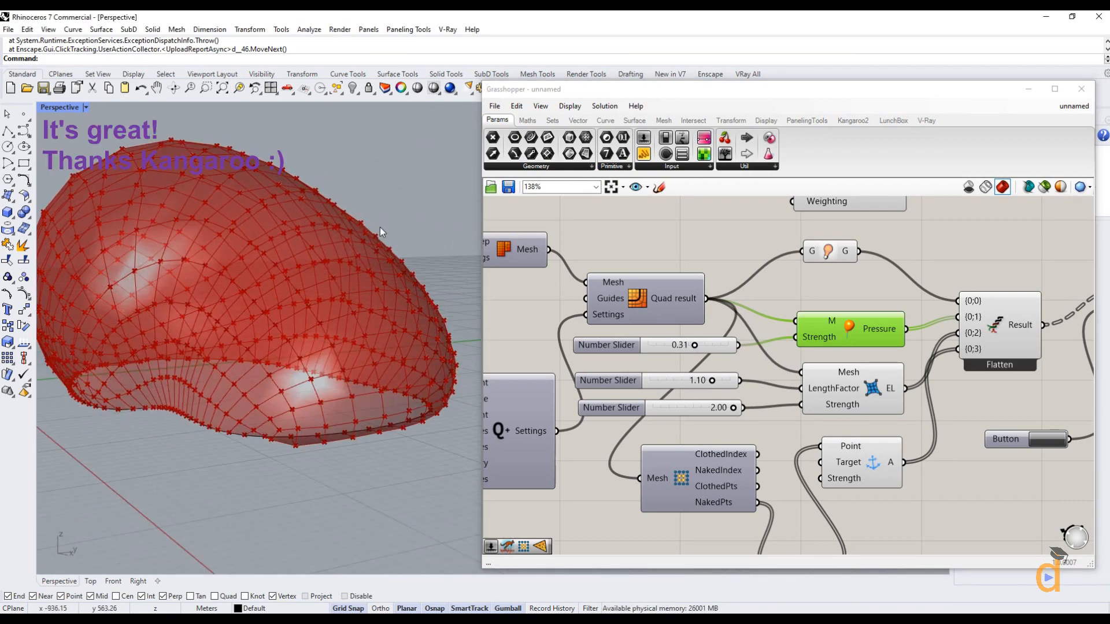
# Set the quad remesh Target Count slider to 800 and reset the Kangaroo solver
pyautogui.moveTo(382, 233); pyautogui.dragTo(350, 284, button='right')
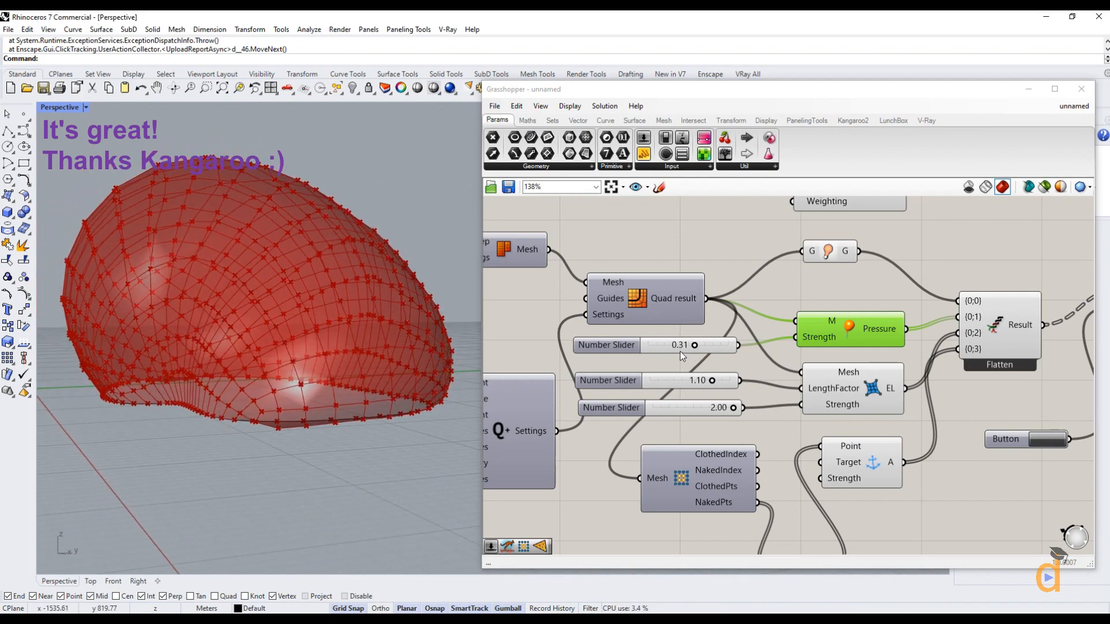
pyautogui.scroll(-3, 673, 363)
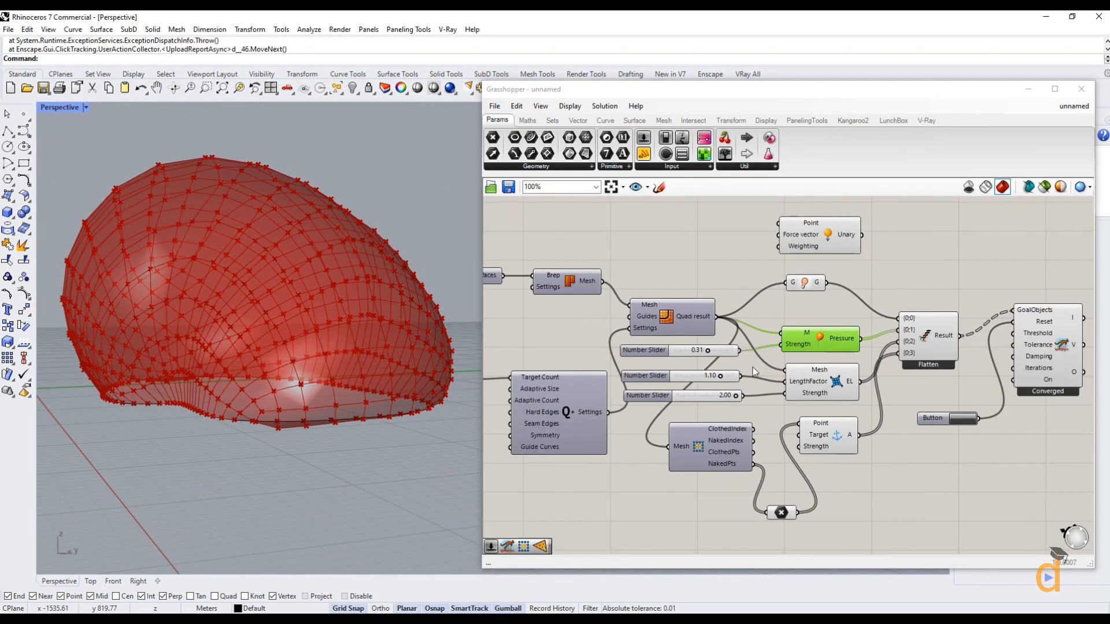
pyautogui.scroll(3, 543, 380)
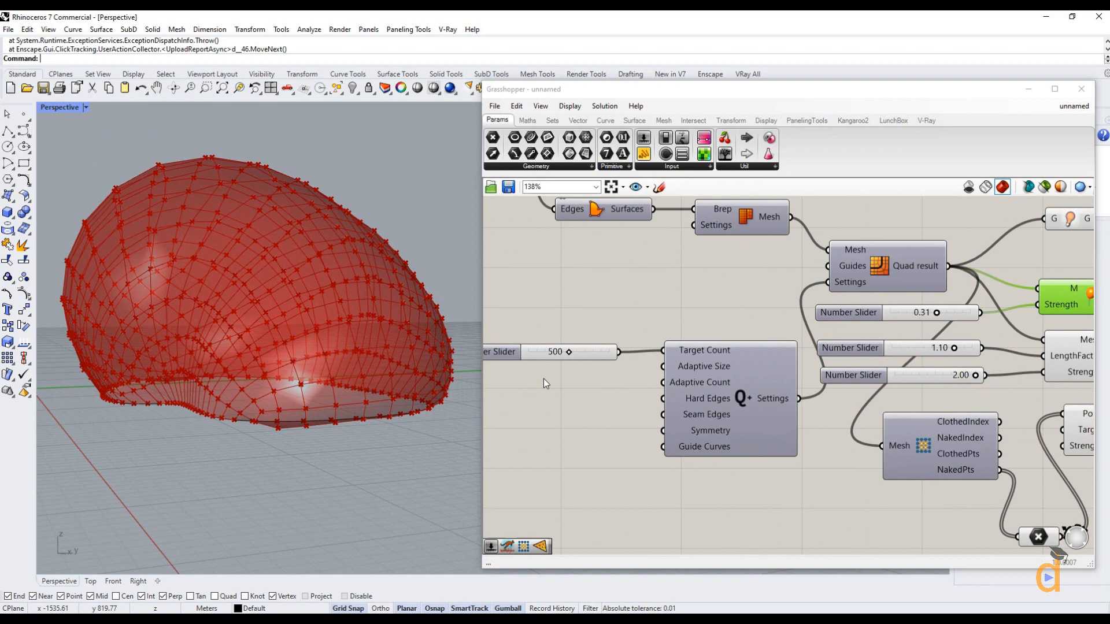
pyautogui.doubleClick(577, 352)
pyautogui.write('80')
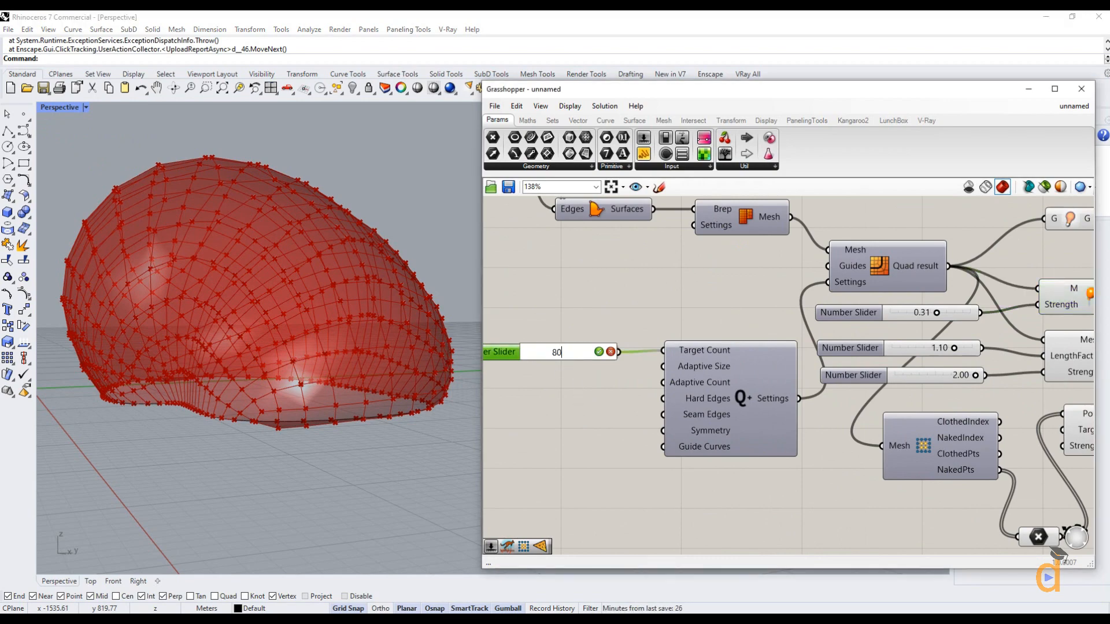
pyautogui.write('0')
pyautogui.press('Return')
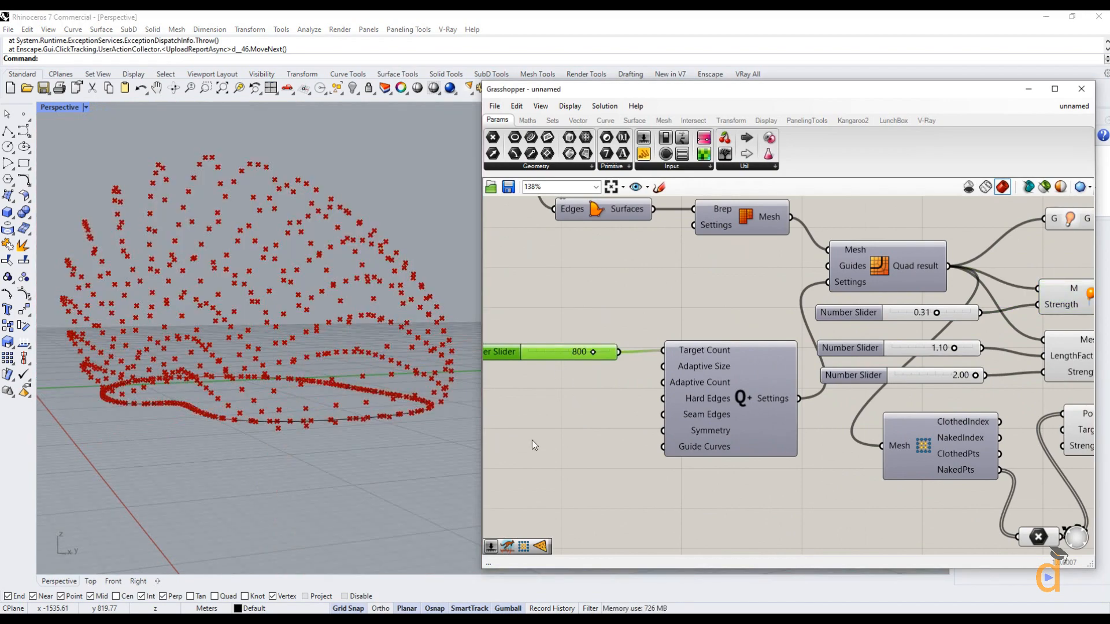
pyautogui.click(532, 441)
pyautogui.scroll(-5, 535, 378)
pyautogui.scroll(4, 791, 404)
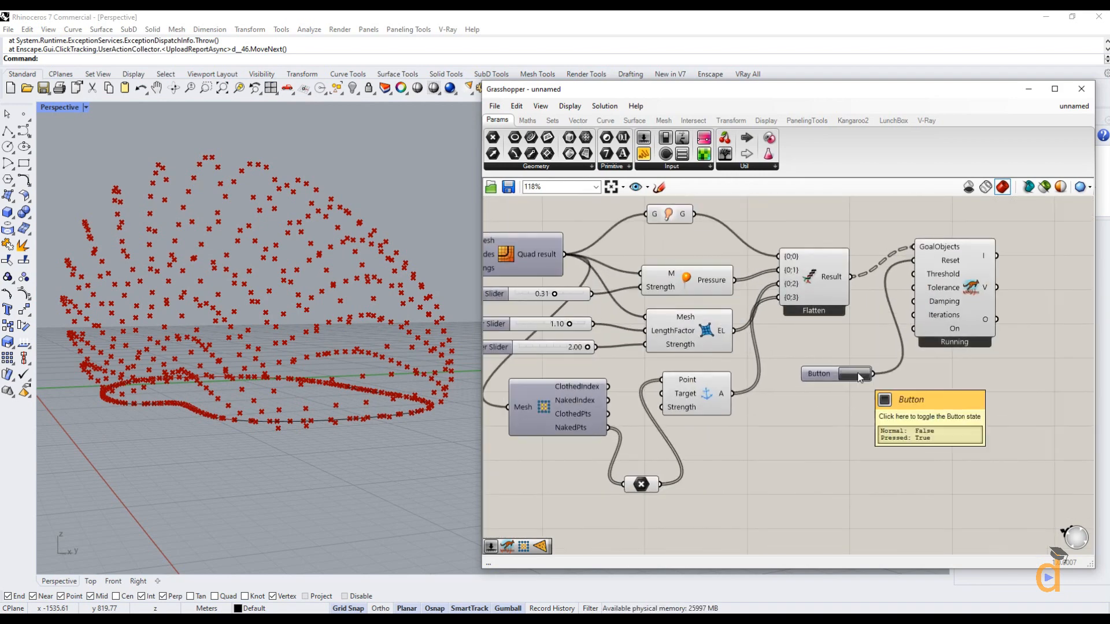
pyautogui.scroll(-1, 833, 404)
pyautogui.click(849, 378)
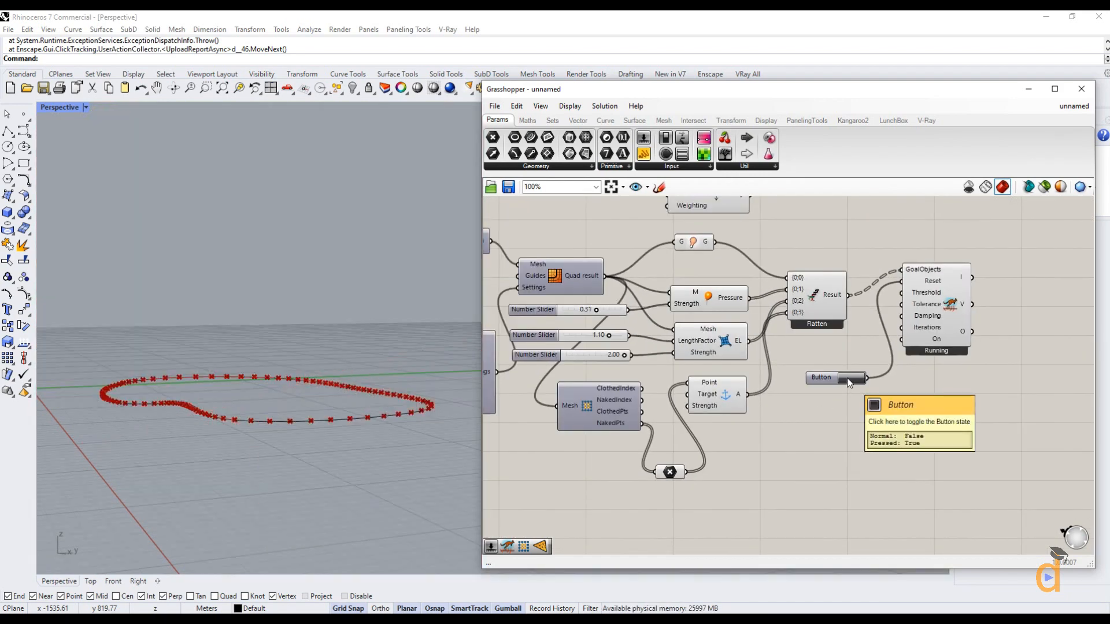
# Lower the edge LengthFactor to 1.03, reset the solver and view the newly inflated mesh
pyautogui.scroll(3, 598, 342)
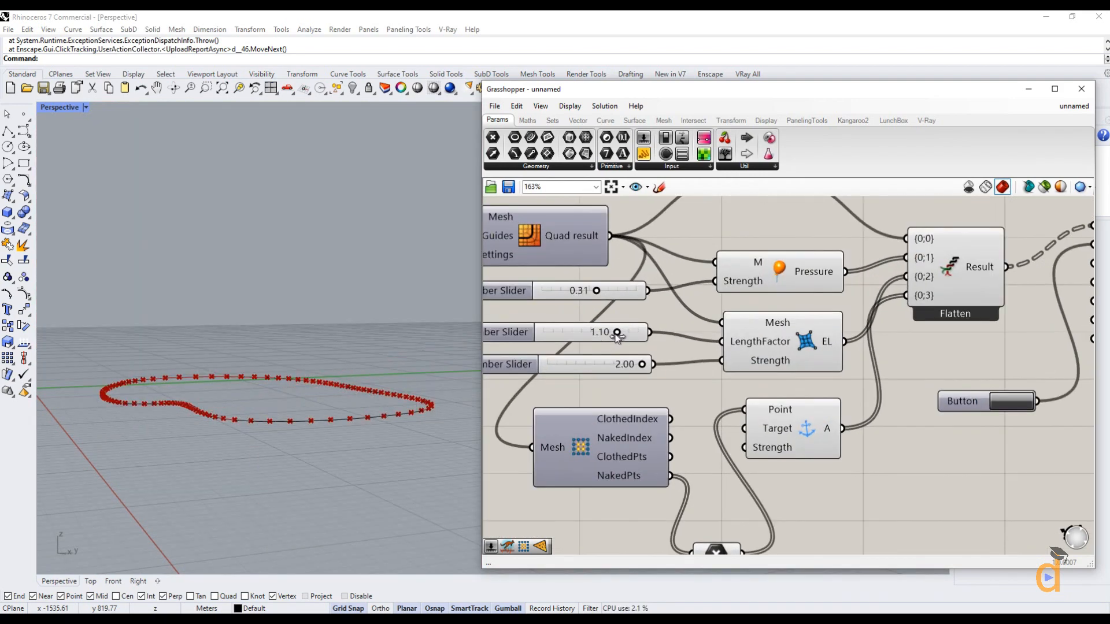
pyautogui.click(999, 401)
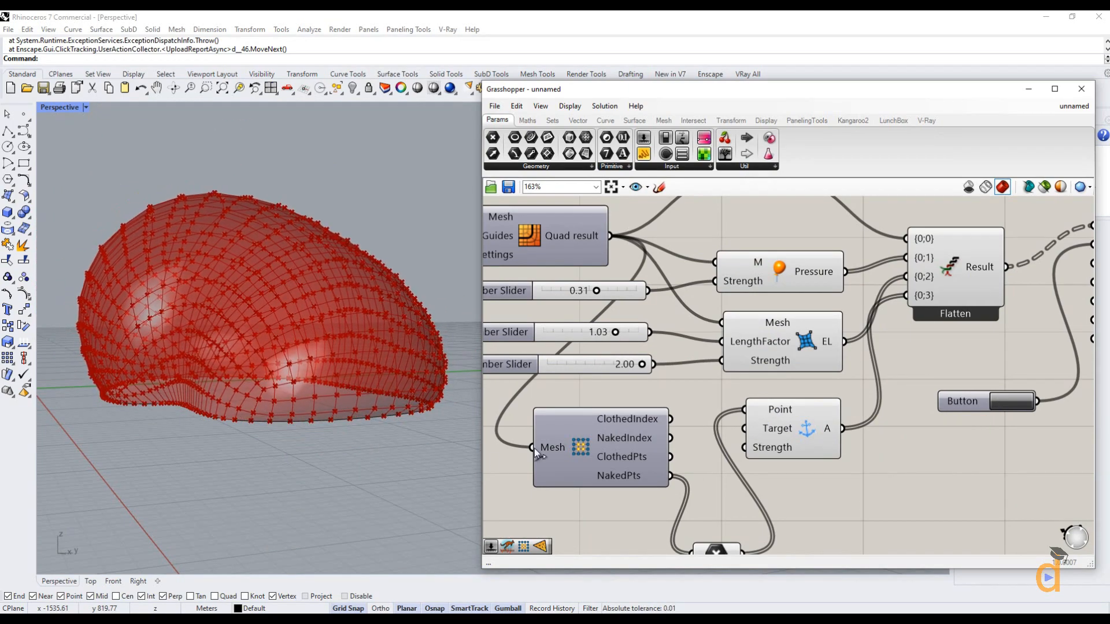
pyautogui.moveTo(359, 459)
pyautogui.mouseDown(button='right')
pyautogui.moveTo(318, 438)
pyautogui.moveTo(280, 446)
pyautogui.moveTo(384, 441)
pyautogui.moveTo(390, 479)
pyautogui.moveTo(324, 509)
pyautogui.moveTo(349, 531)
pyautogui.moveTo(352, 462)
pyautogui.moveTo(372, 449)
pyautogui.moveTo(342, 453)
pyautogui.moveTo(342, 471)
pyautogui.moveTo(367, 472)
pyautogui.mouseUp(button='right')
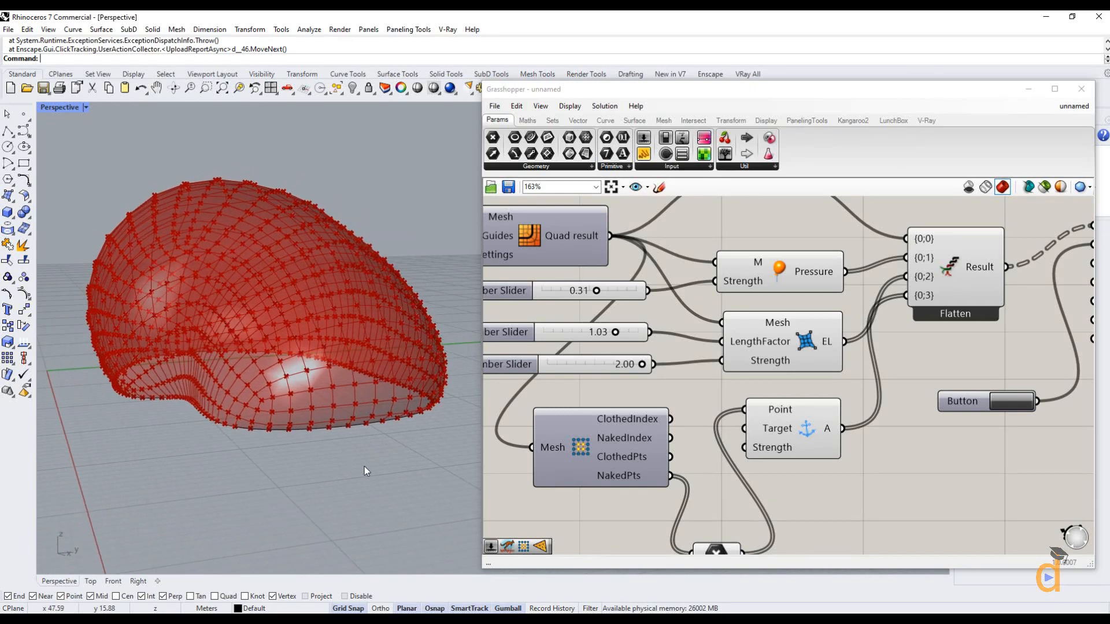
# Inspect the data in the Kangaroo solver's O output
pyautogui.scroll(-3, 578, 433)
pyautogui.scroll(2, 921, 400)
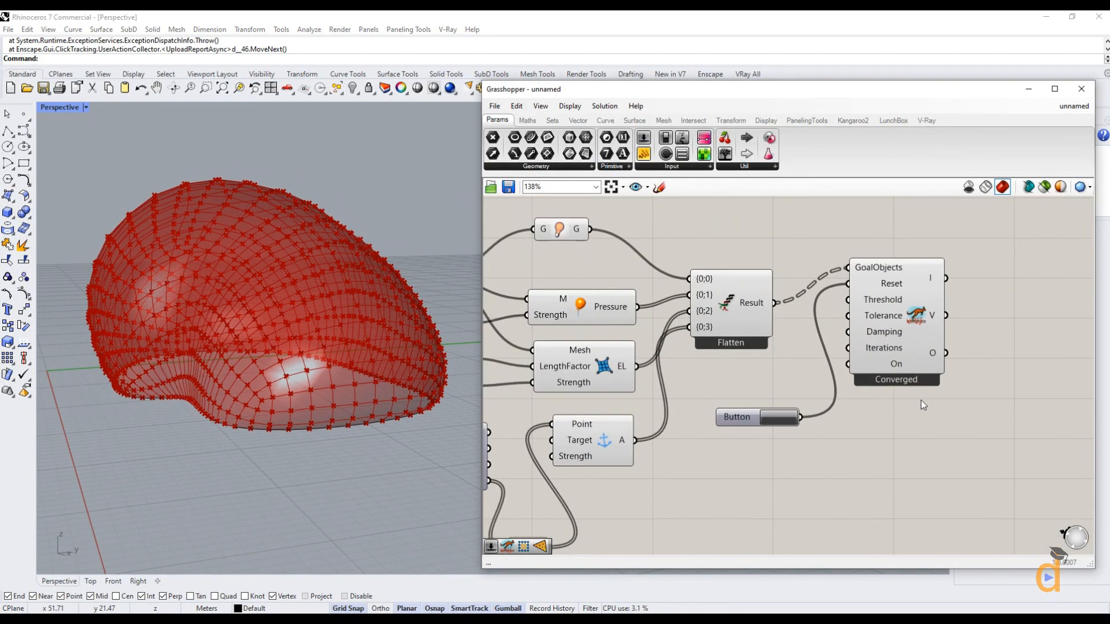
pyautogui.click(927, 360)
pyautogui.moveTo(934, 358)
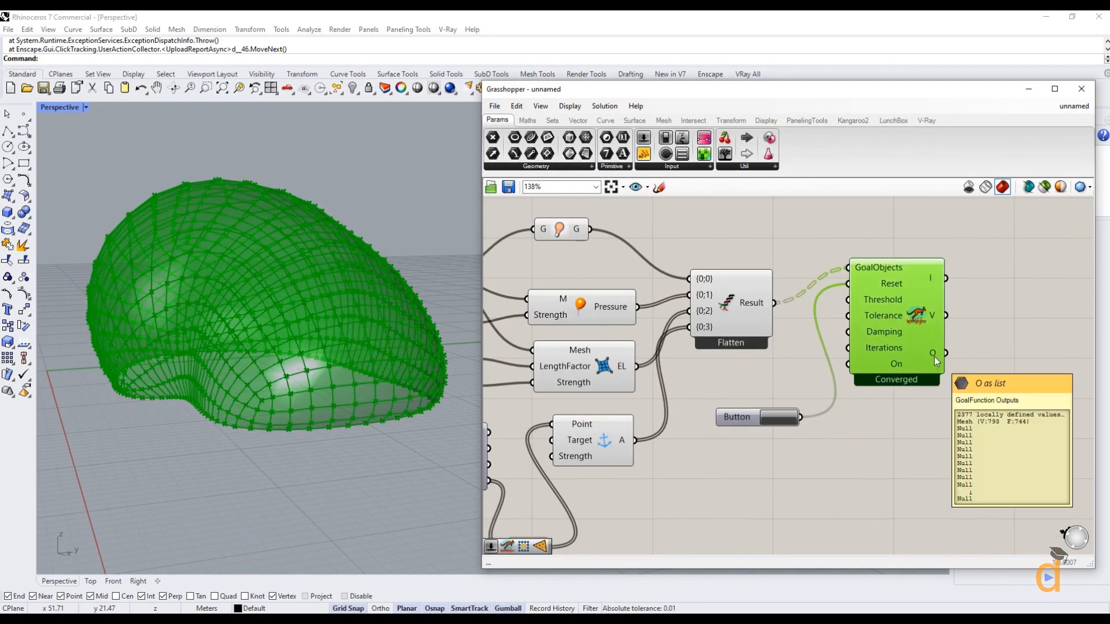
# Add a Null Item component beside the solver and connect the solver's O output to its Item input
pyautogui.click(556, 124)
pyautogui.click(595, 168)
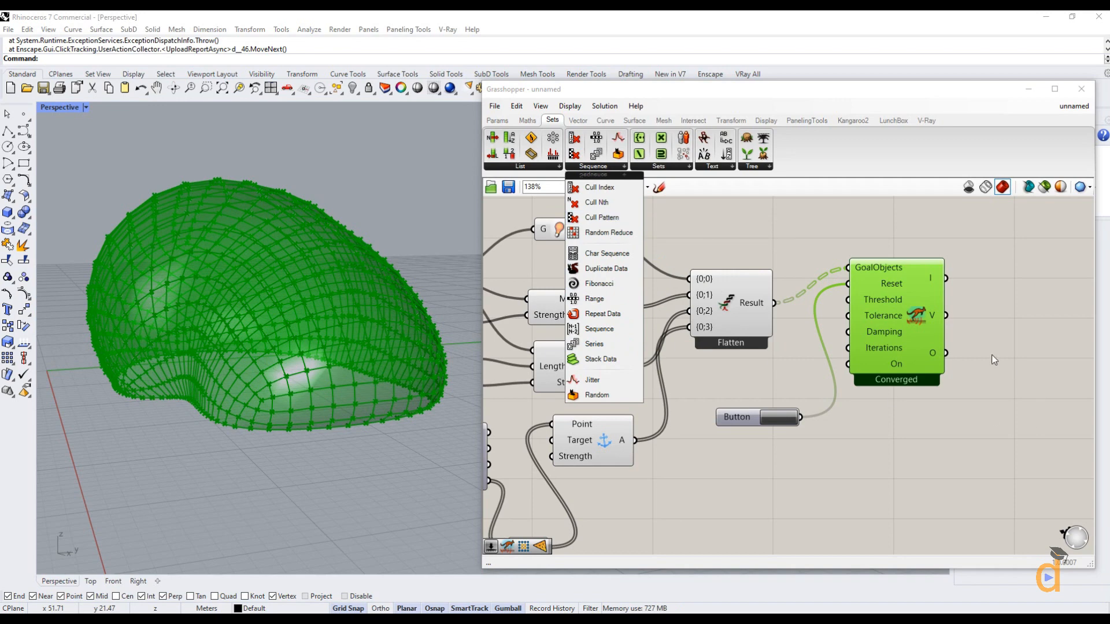
pyautogui.click(1029, 423)
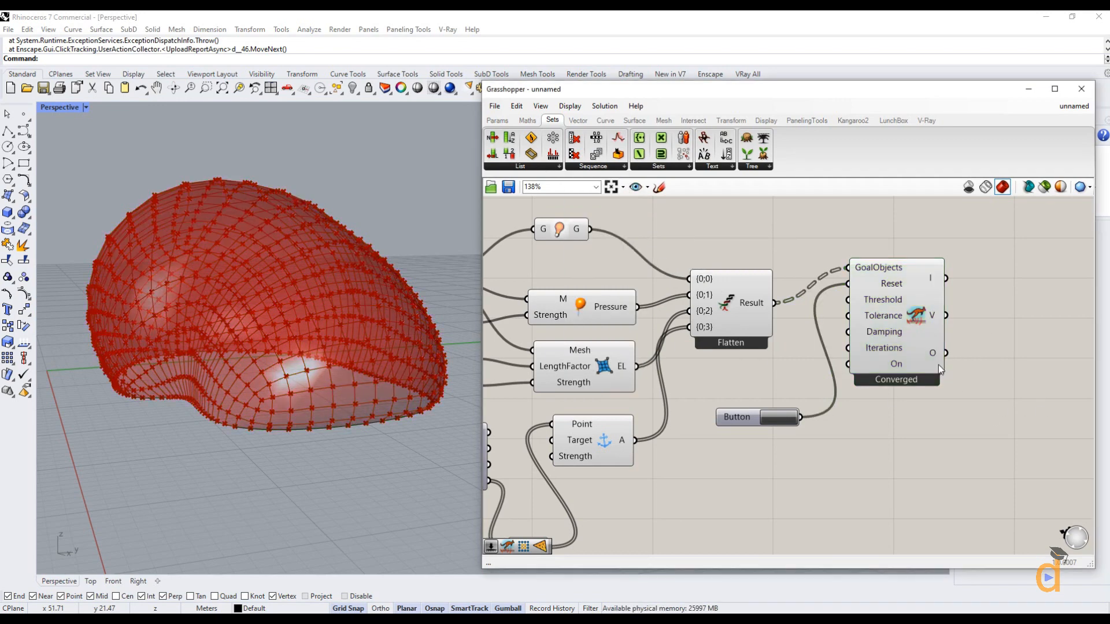
pyautogui.click(516, 167)
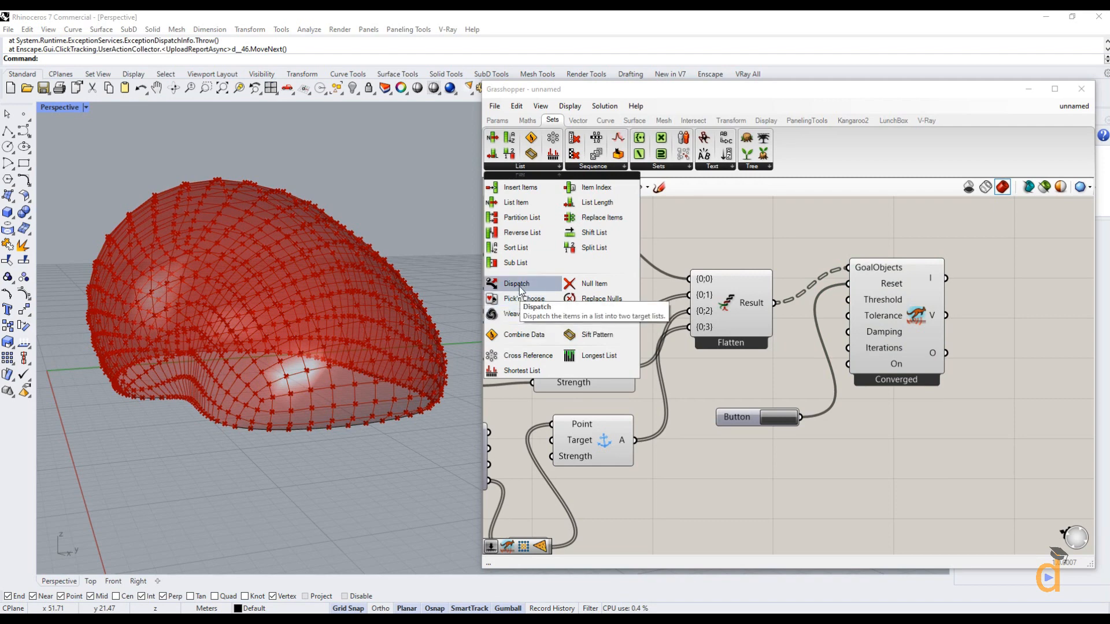
pyautogui.moveTo(572, 283); pyautogui.dragTo(1035, 424)
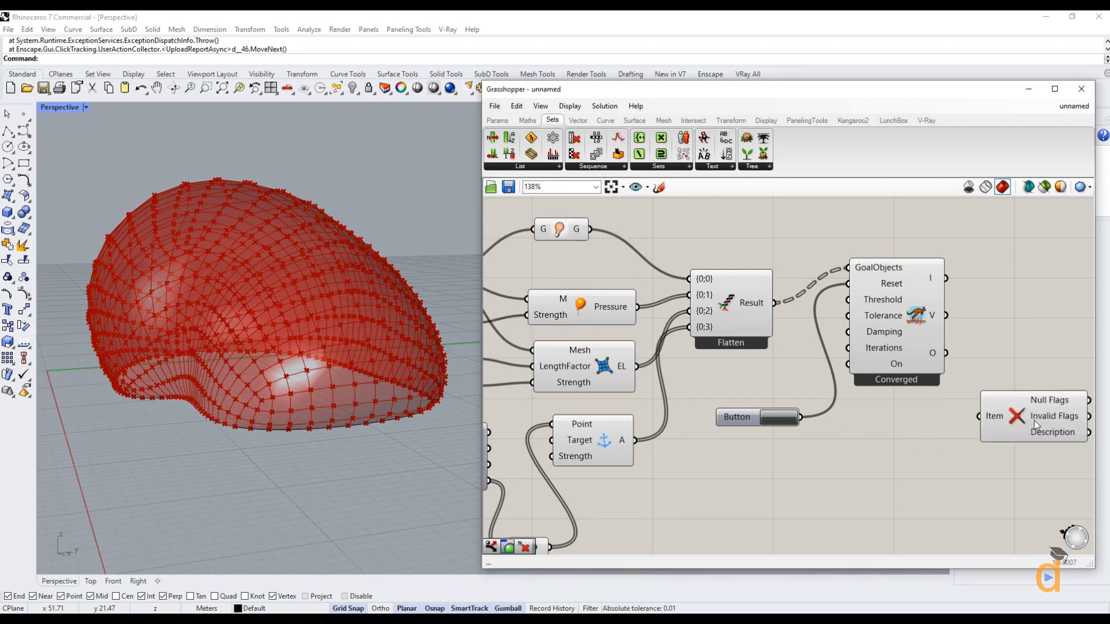
pyautogui.moveTo(949, 415); pyautogui.dragTo(796, 415, button='right')
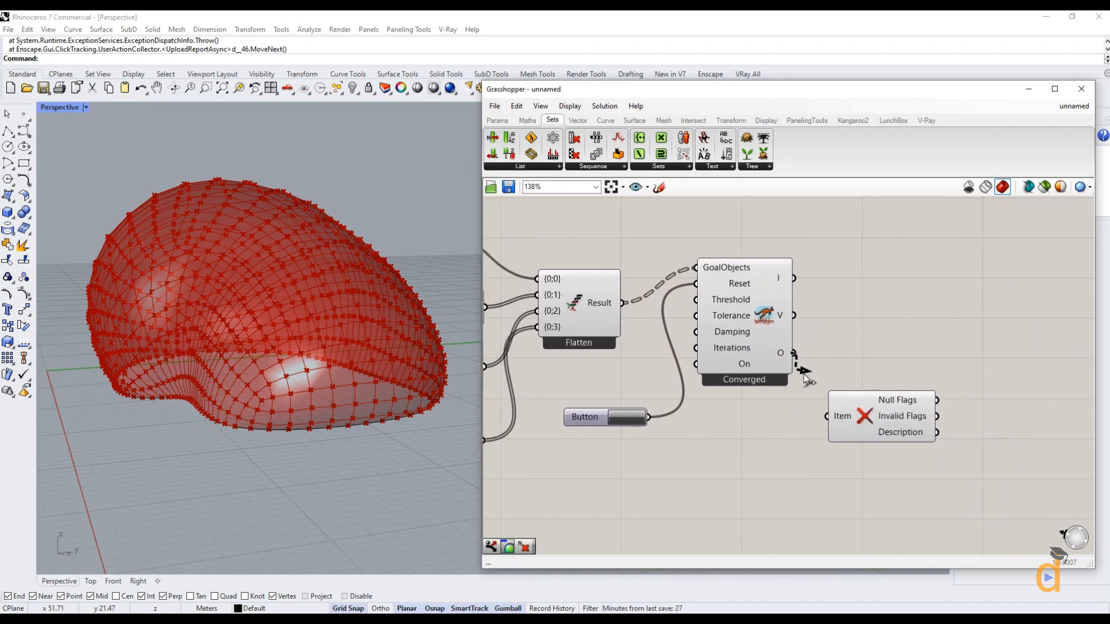
pyautogui.moveTo(805, 378); pyautogui.dragTo(853, 434)
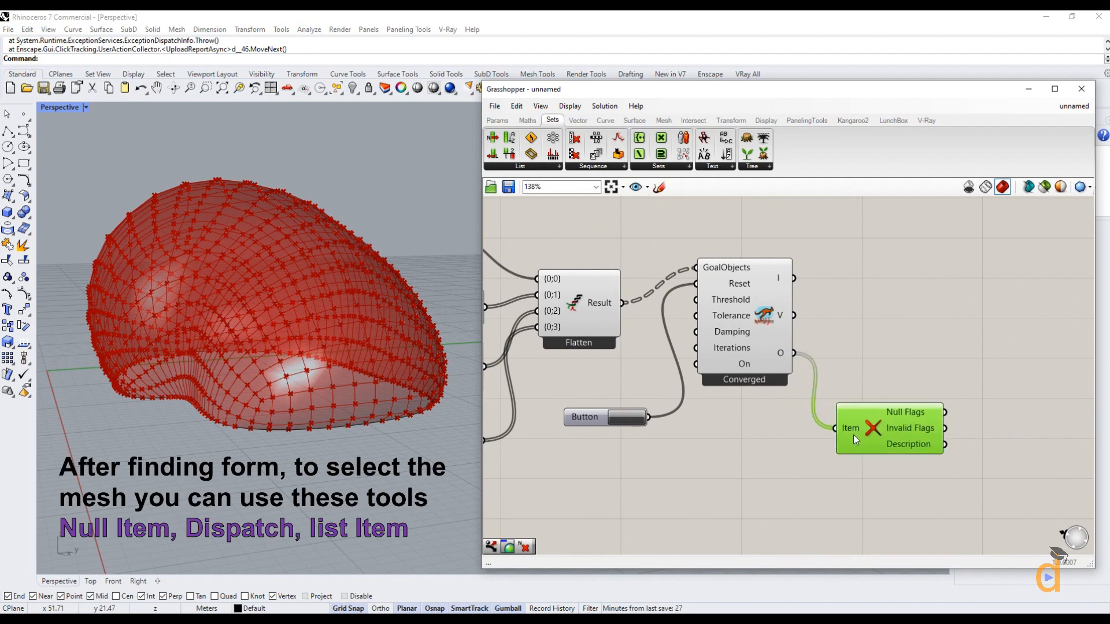
# Add a Dispatch component with Null Flags as its Dispatch pattern and the solver's O output as its List
pyautogui.click(559, 165)
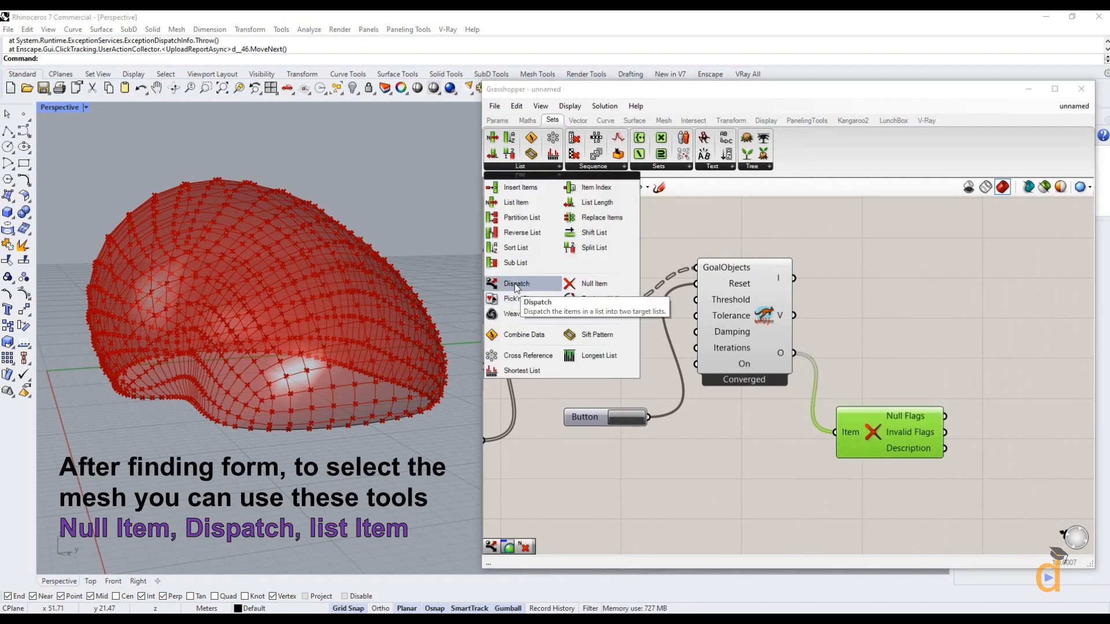
pyautogui.moveTo(907, 415)
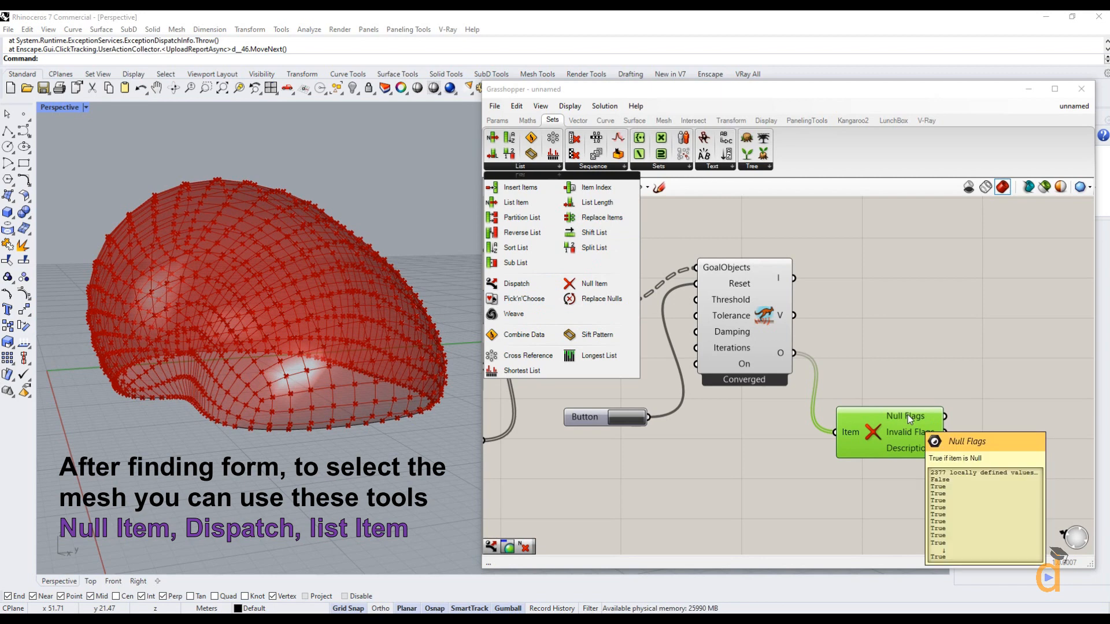
pyautogui.moveTo(520, 282); pyautogui.dragTo(903, 328)
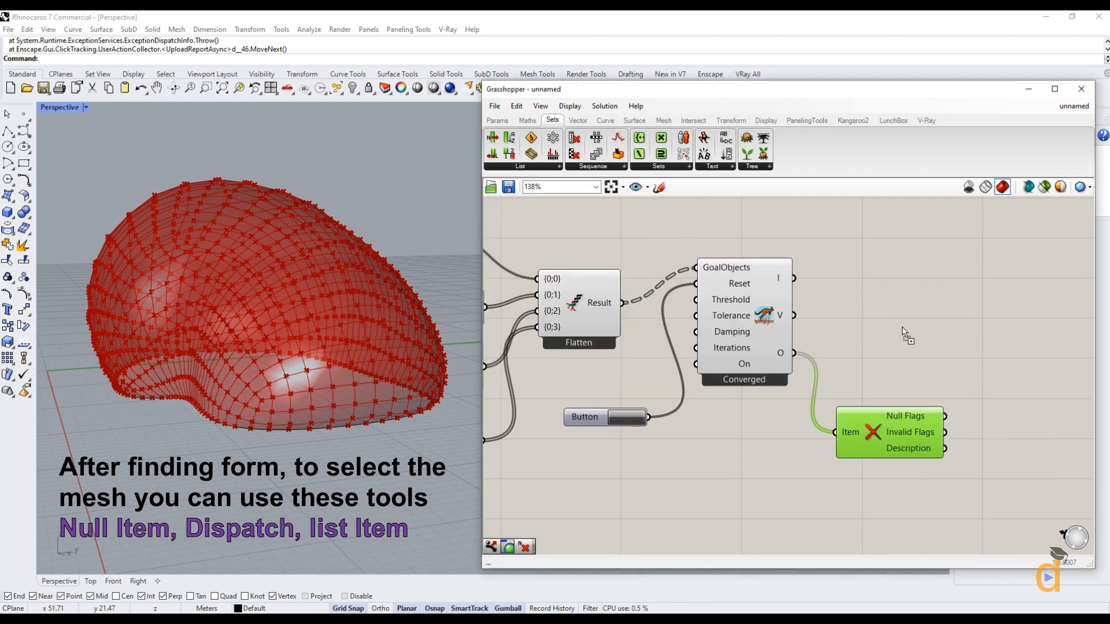
pyautogui.moveTo(970, 351); pyautogui.dragTo(1030, 380)
pyautogui.scroll(-2, 665, 379)
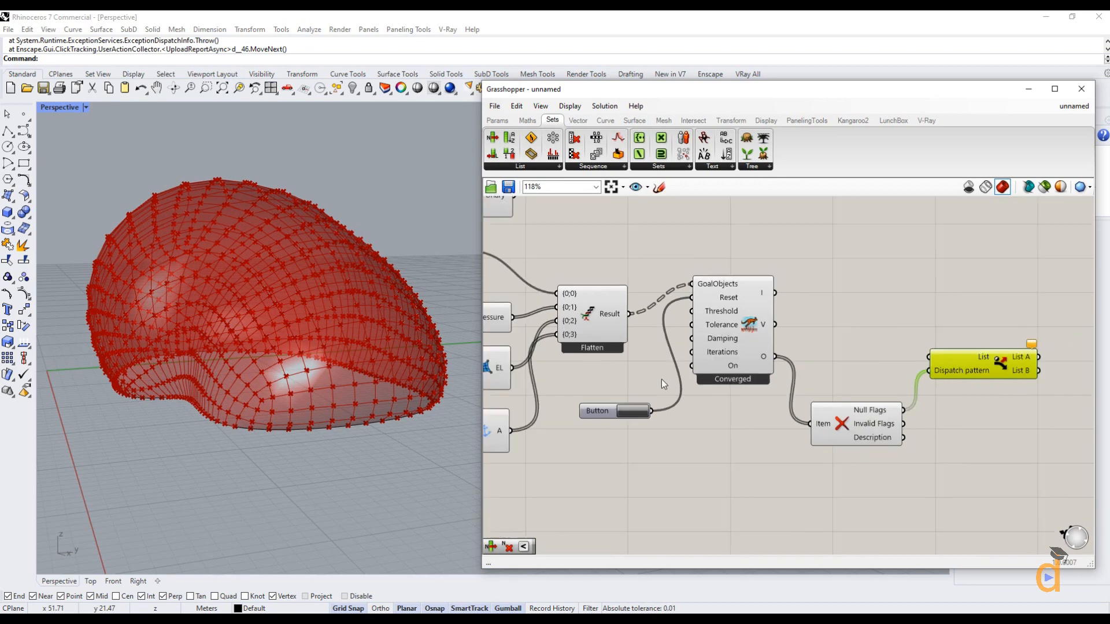
pyautogui.moveTo(1043, 409); pyautogui.dragTo(922, 387, button='right')
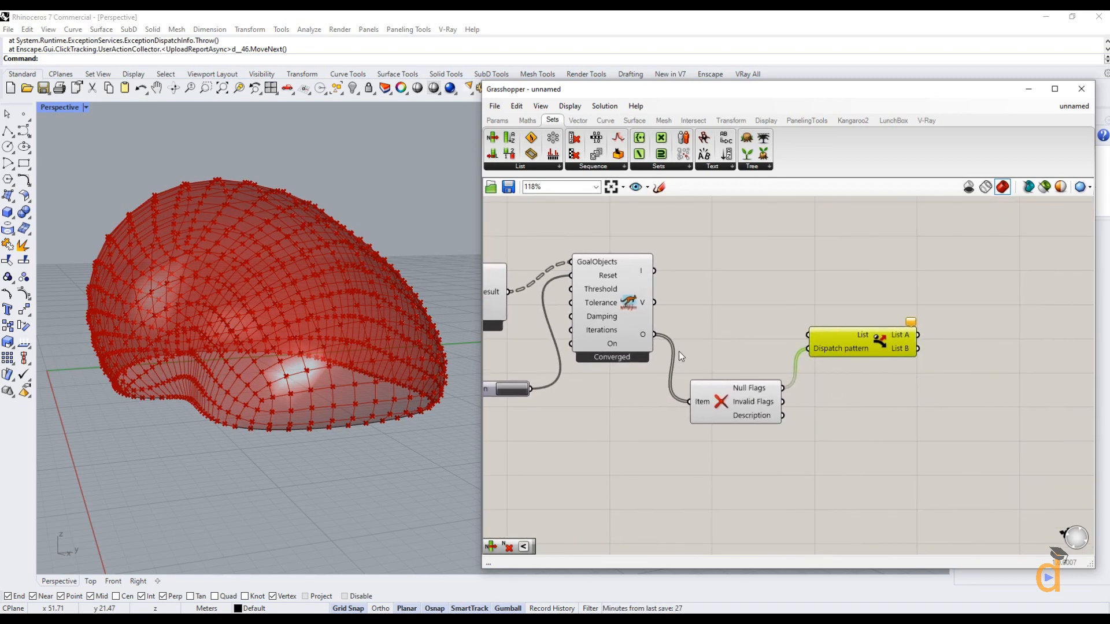
pyautogui.moveTo(683, 334); pyautogui.dragTo(807, 341)
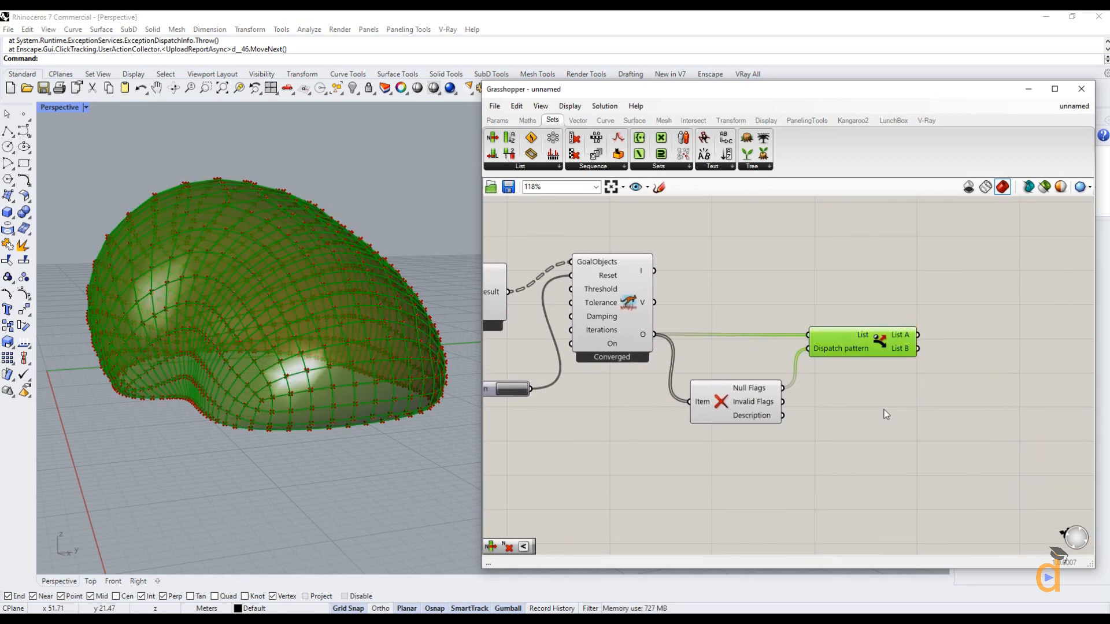
pyautogui.click(920, 359)
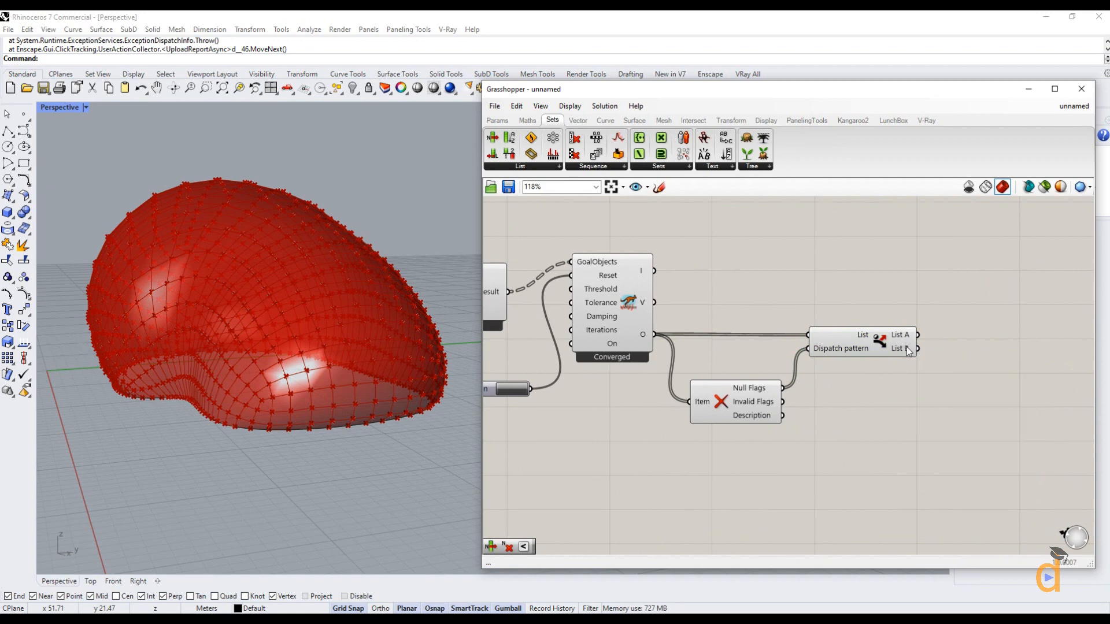
# Add a List Item component after Dispatch and feed its List input from List B
pyautogui.moveTo(903, 351)
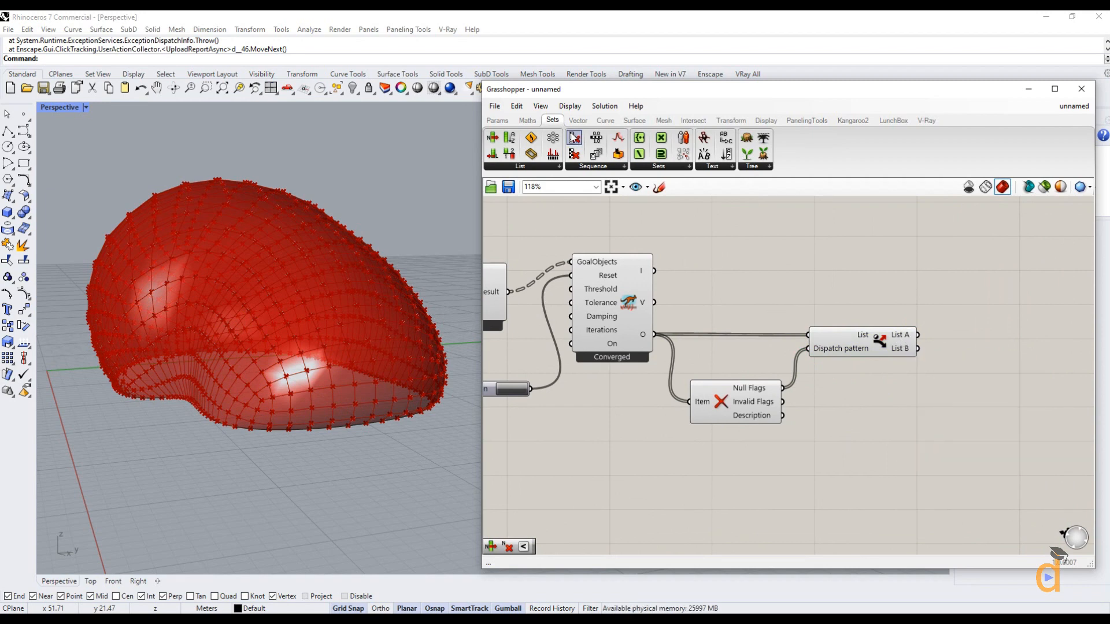
pyautogui.click(520, 167)
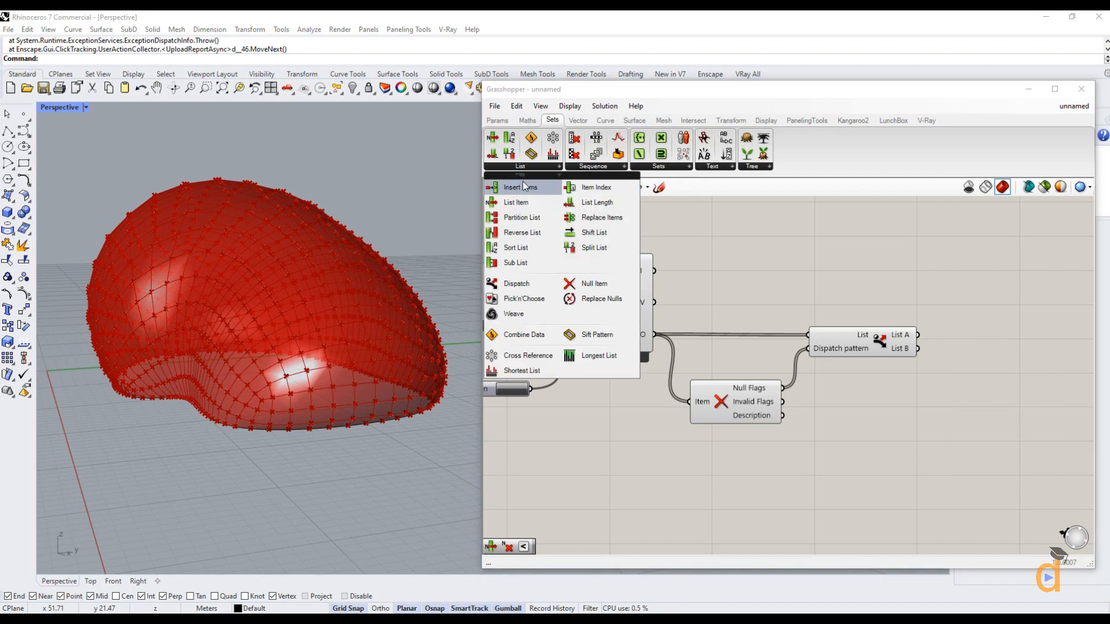
pyautogui.moveTo(516, 202); pyautogui.dragTo(952, 389)
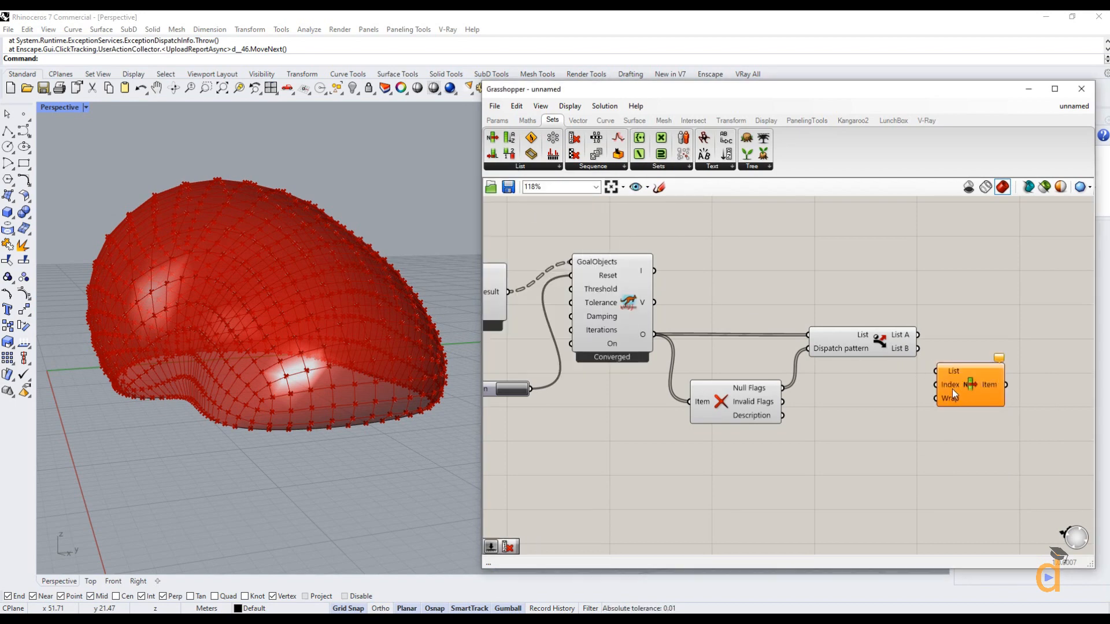
pyautogui.moveTo(919, 356); pyautogui.dragTo(936, 371)
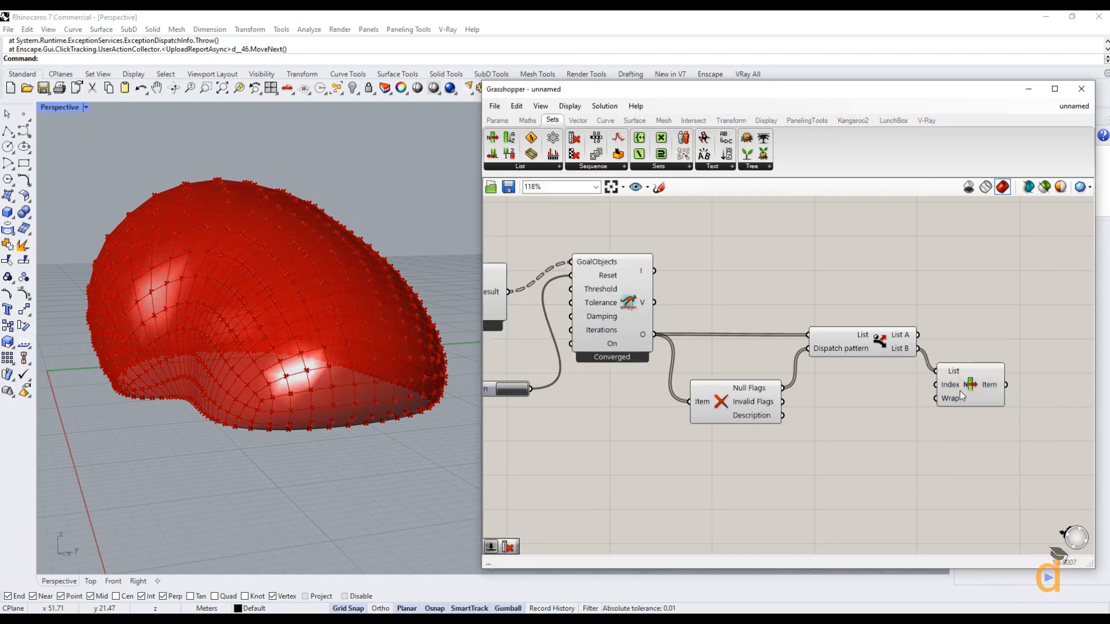
# Bake the List Item output to Layer 02
pyautogui.click(986, 388)
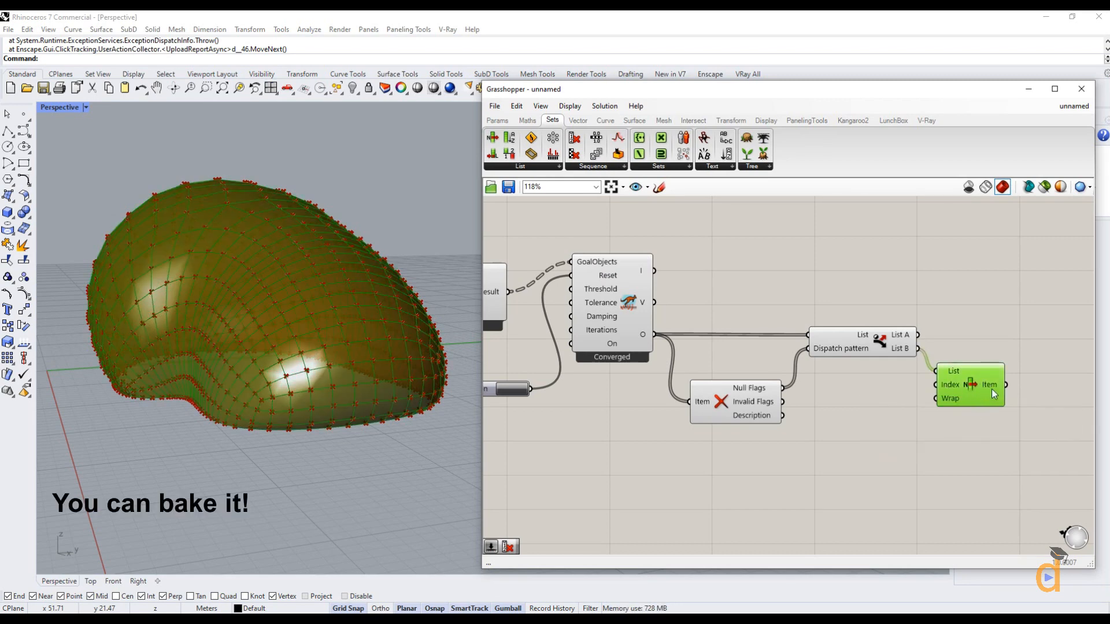
pyautogui.rightClick(990, 387)
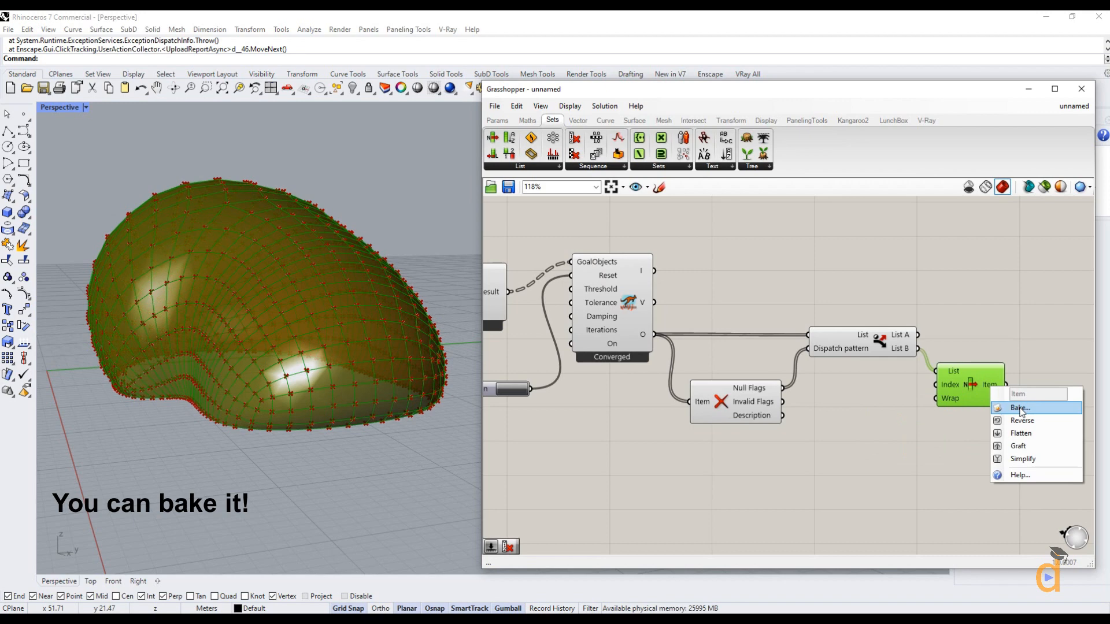
pyautogui.click(1021, 408)
pyautogui.click(1013, 340)
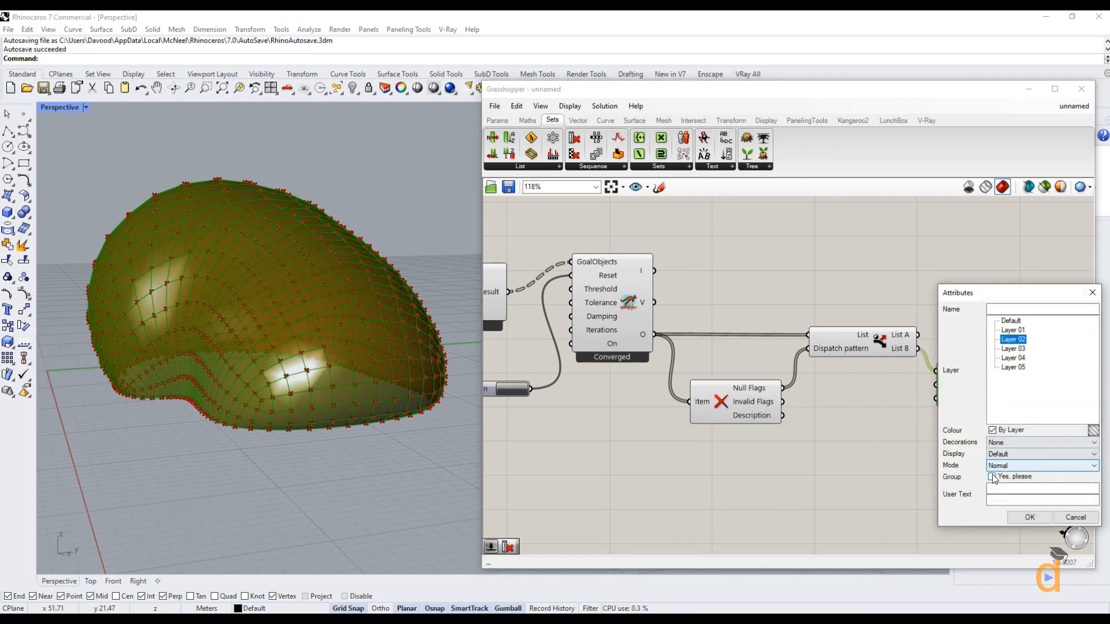
pyautogui.click(1018, 519)
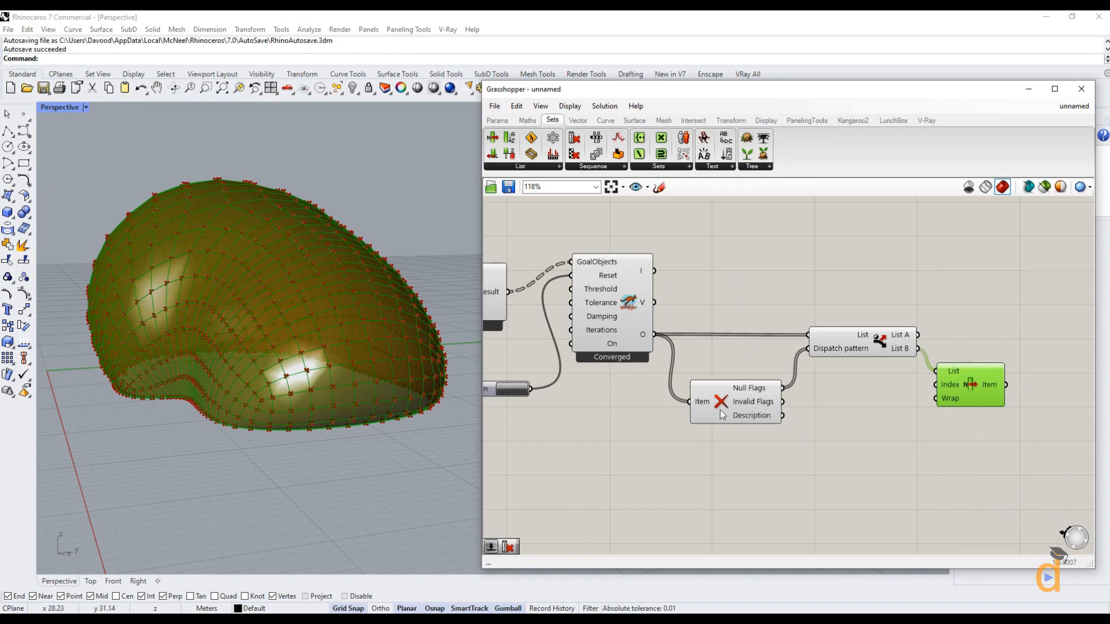
# Select the baked mesh in the Rhino viewport and examine it from a higher angle
pyautogui.click(266, 311)
pyautogui.click(311, 440)
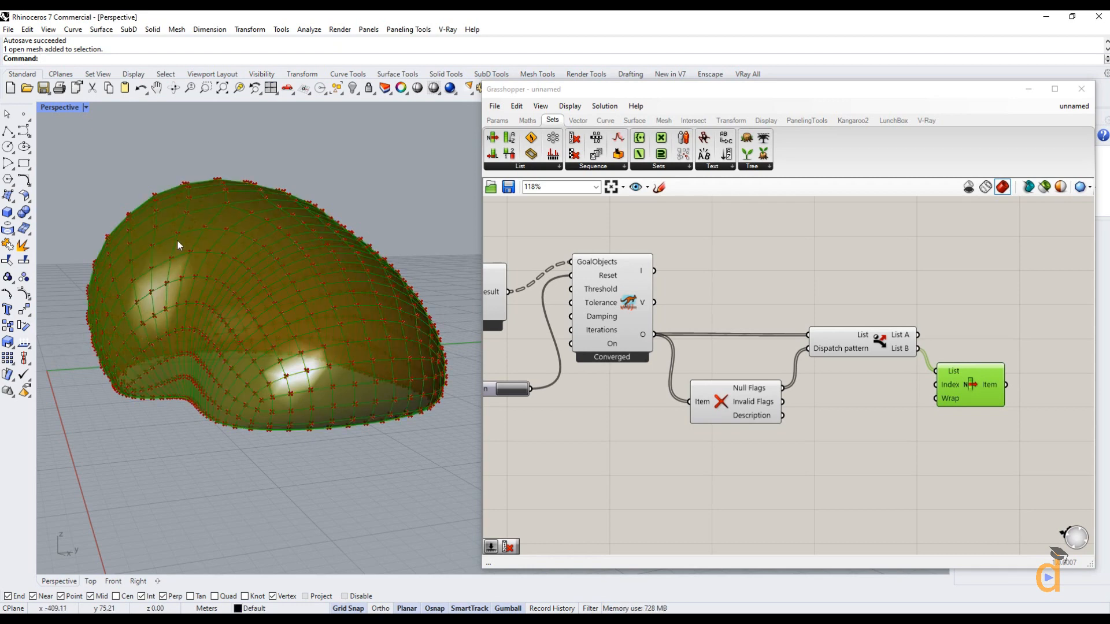
pyautogui.moveTo(223, 383); pyautogui.dragTo(225, 403, button='right')
pyautogui.click(211, 381)
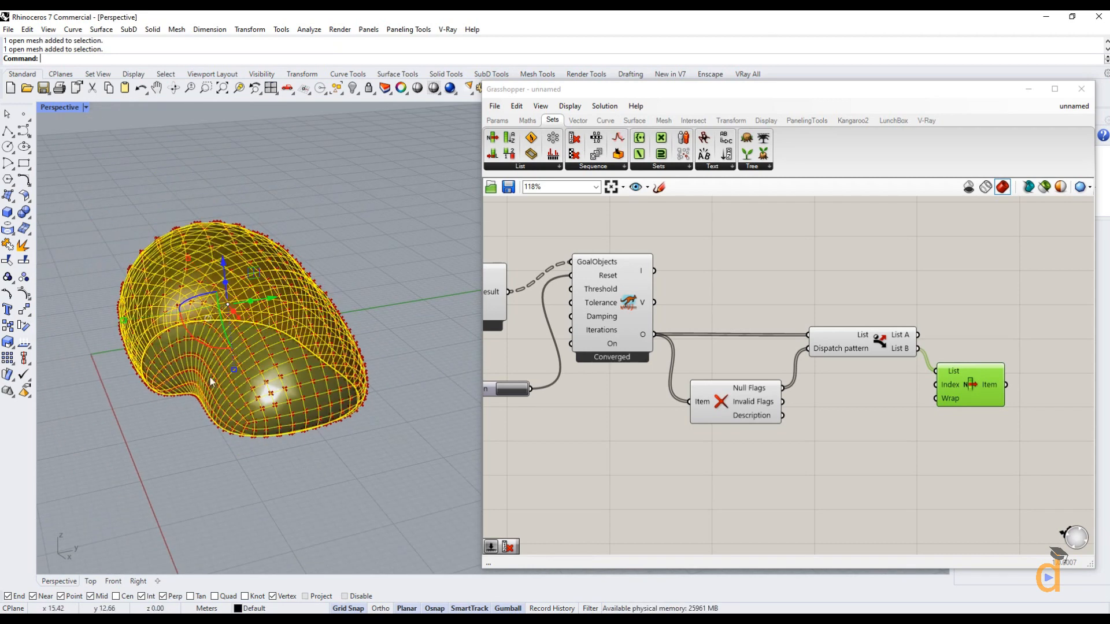
# Move the baked mesh clear of the inflated Grasshopper preview so the two stand side by side
pyautogui.moveTo(250, 344); pyautogui.dragTo(121, 237)
pyautogui.click(96, 317)
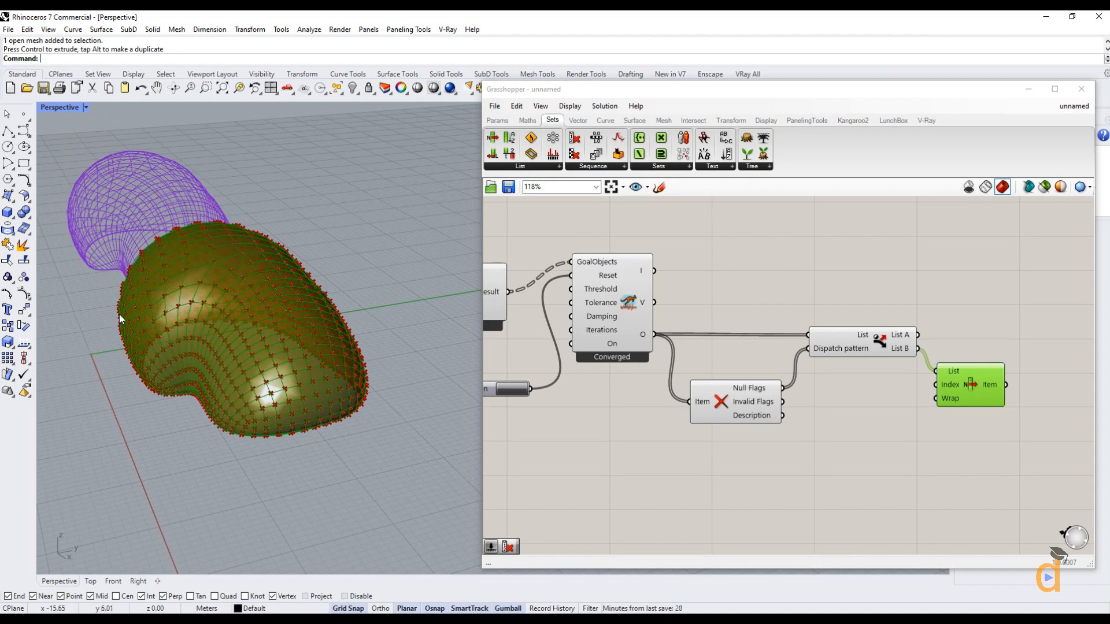
pyautogui.moveTo(119, 314); pyautogui.dragTo(97, 300, button='right')
pyautogui.click(95, 272)
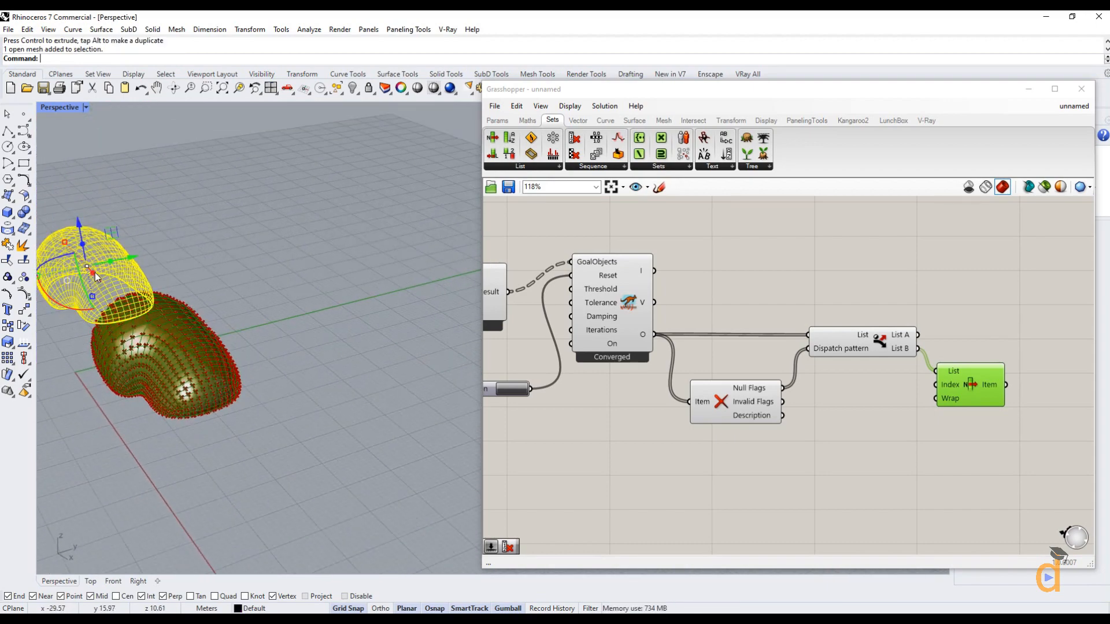
pyautogui.moveTo(137, 256); pyautogui.dragTo(301, 306)
pyautogui.click(256, 409)
pyautogui.moveTo(255, 409); pyautogui.dragTo(166, 302, button='right')
pyautogui.scroll(3, 167, 345)
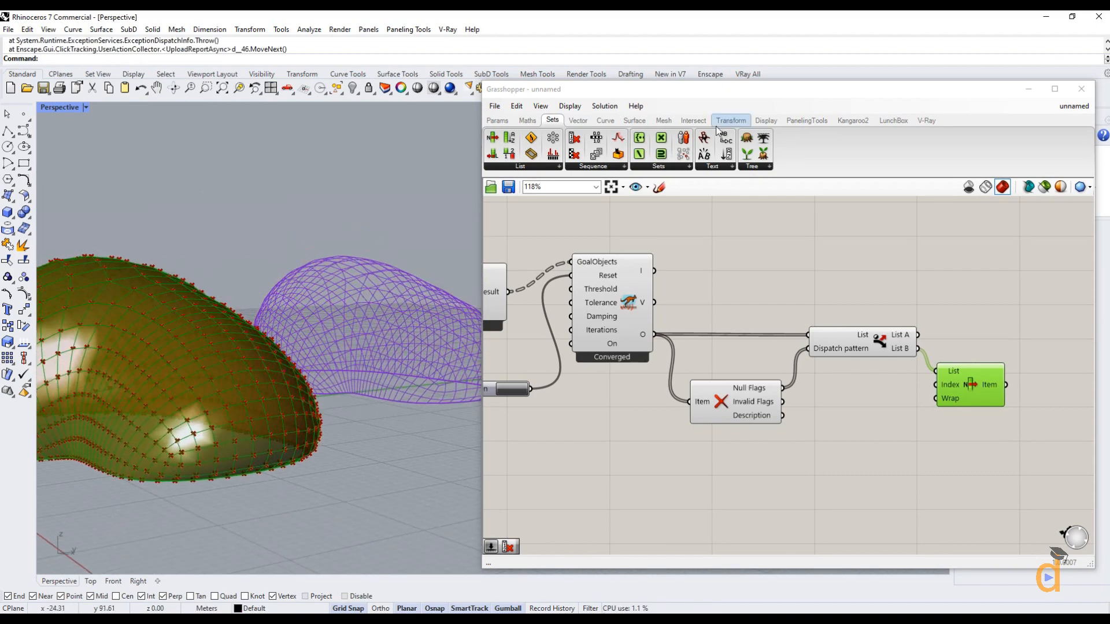
# Compare the baked mesh with the preview in Shaded display mode, and return the Perspective viewport to Wireframe
pyautogui.moveTo(767, 92); pyautogui.dragTo(854, 104)
pyautogui.scroll(-6, 453, 444)
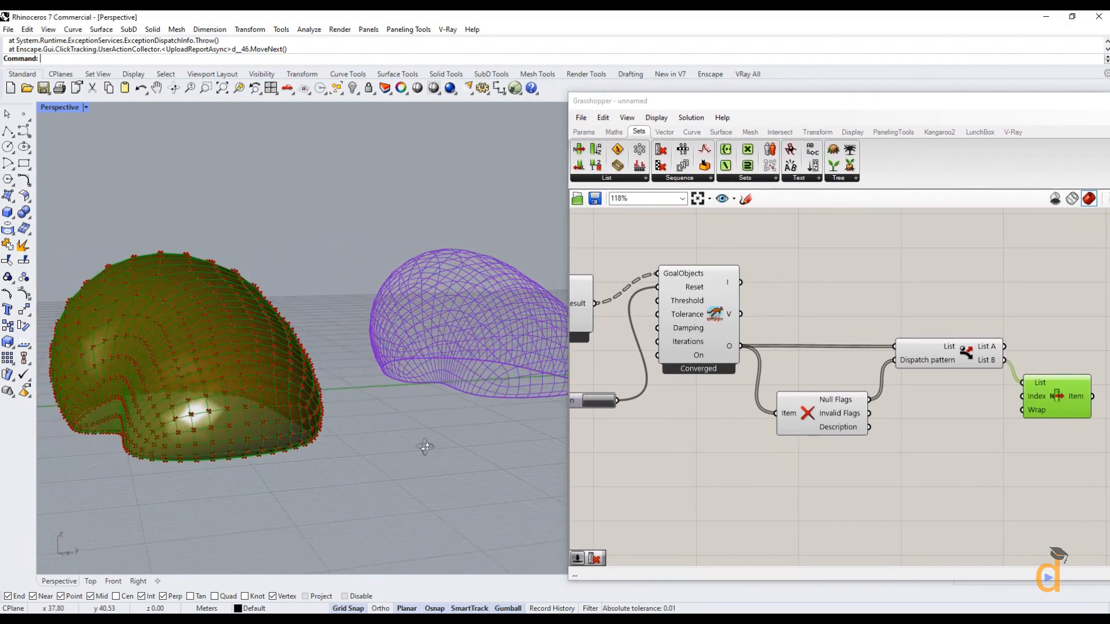
pyautogui.moveTo(353, 443); pyautogui.dragTo(463, 438, button='right')
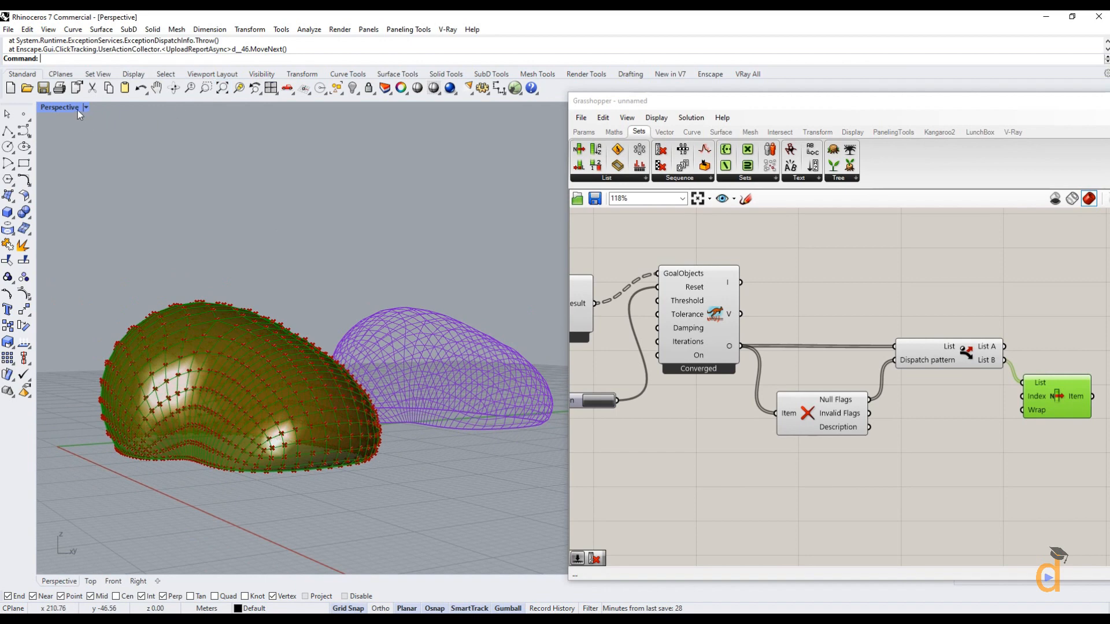
pyautogui.click(85, 108)
pyautogui.click(82, 163)
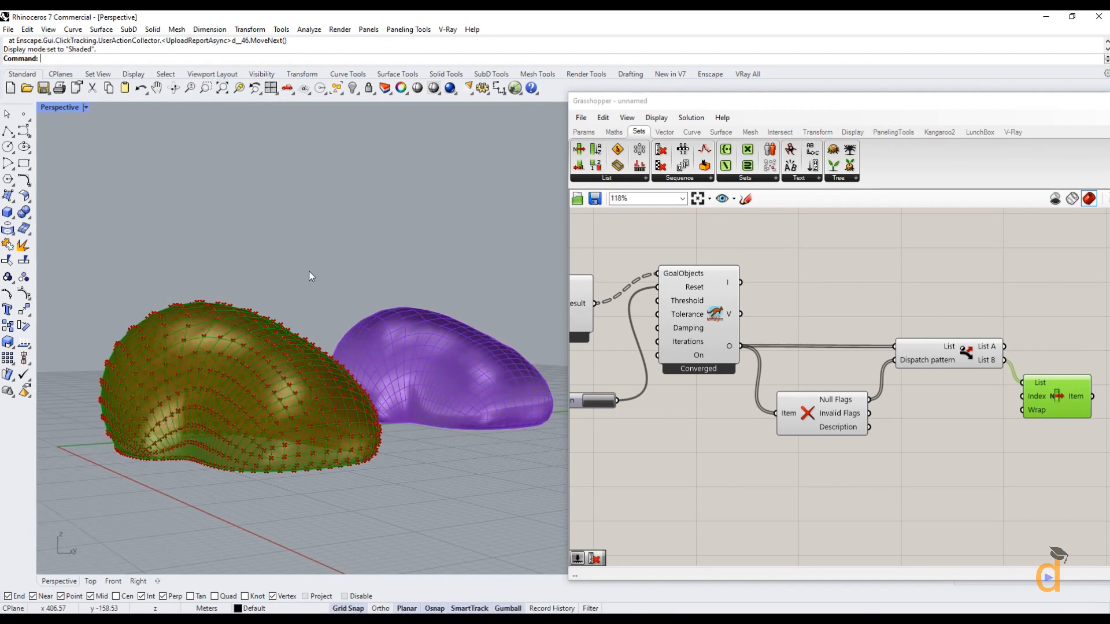
pyautogui.click(86, 108)
pyautogui.click(74, 149)
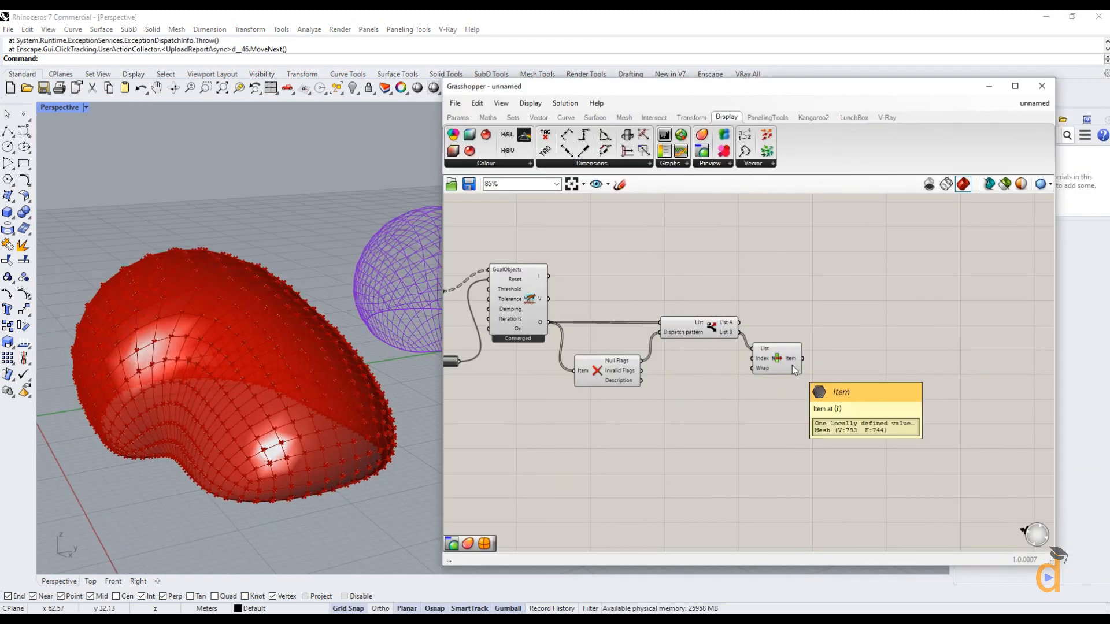
pyautogui.click(792, 365)
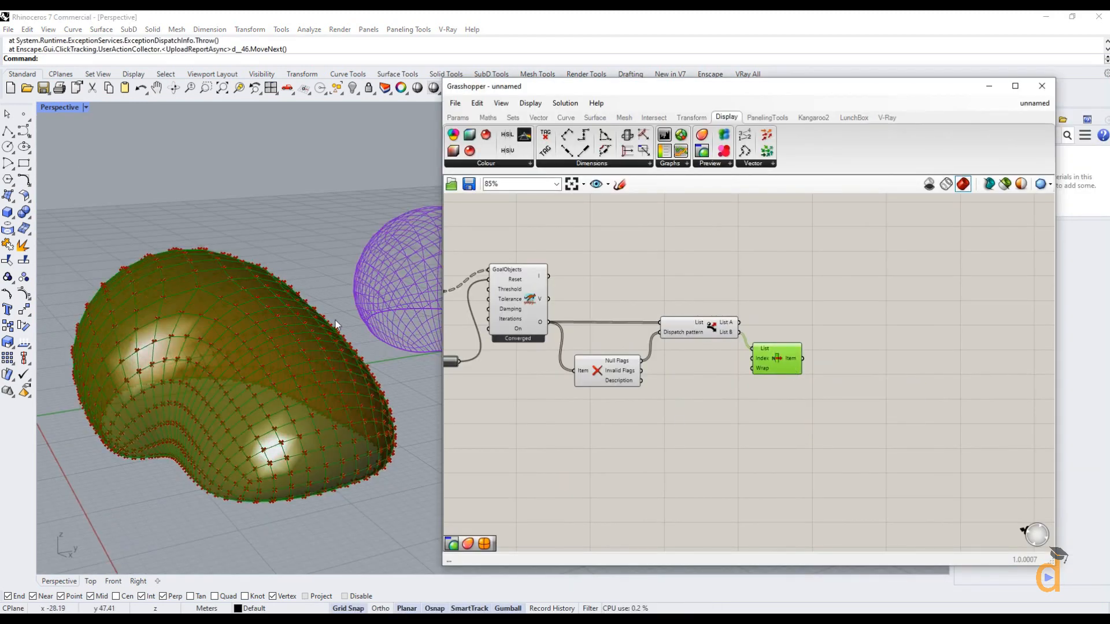
pyautogui.click(387, 500)
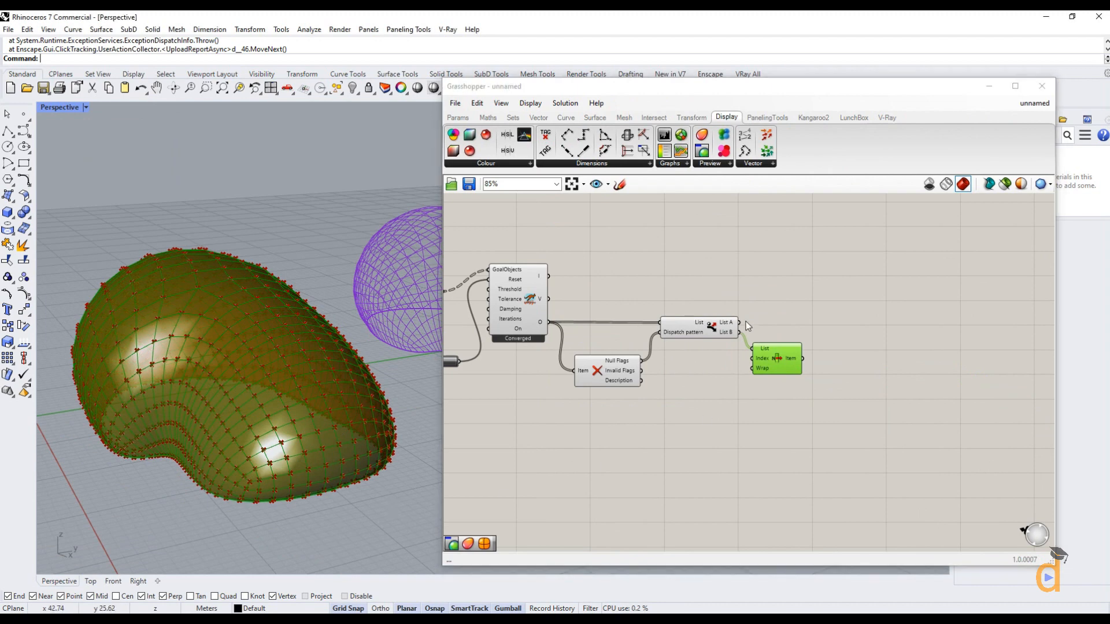
pyautogui.click(659, 239)
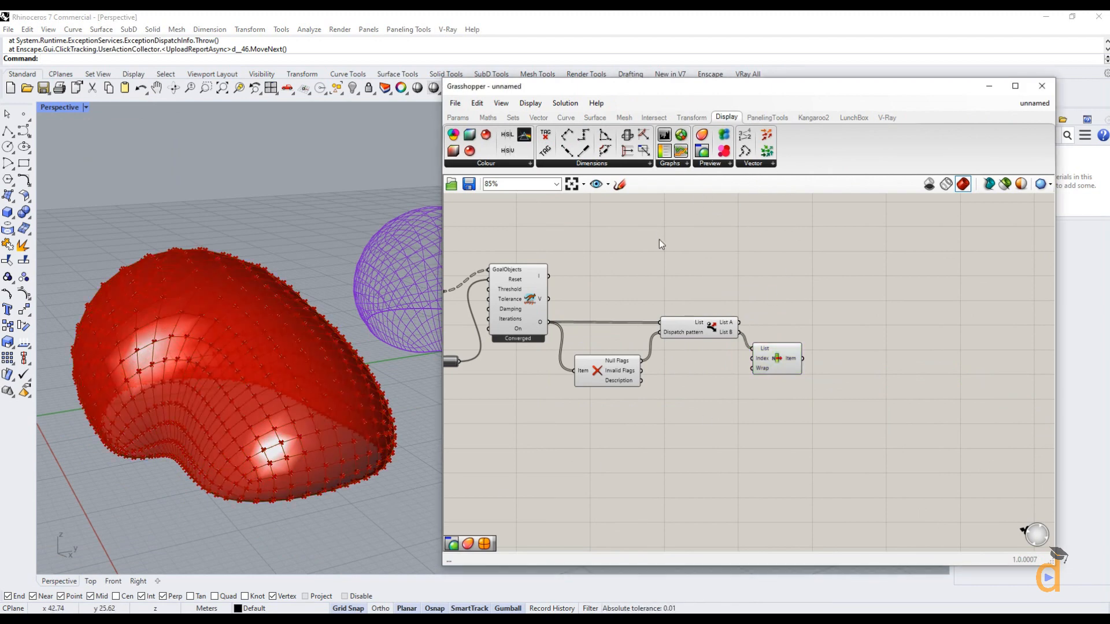
# Add a SubD from Mesh component after List Item and feed its Mesh input from the Item output
pyautogui.click(596, 119)
pyautogui.click(681, 164)
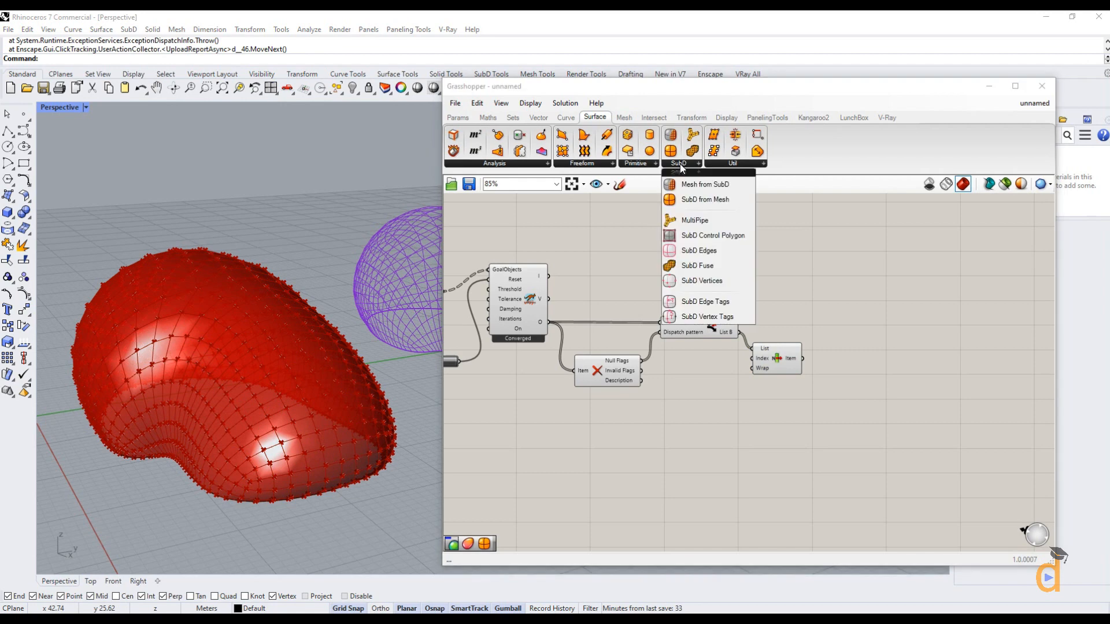
pyautogui.click(708, 200)
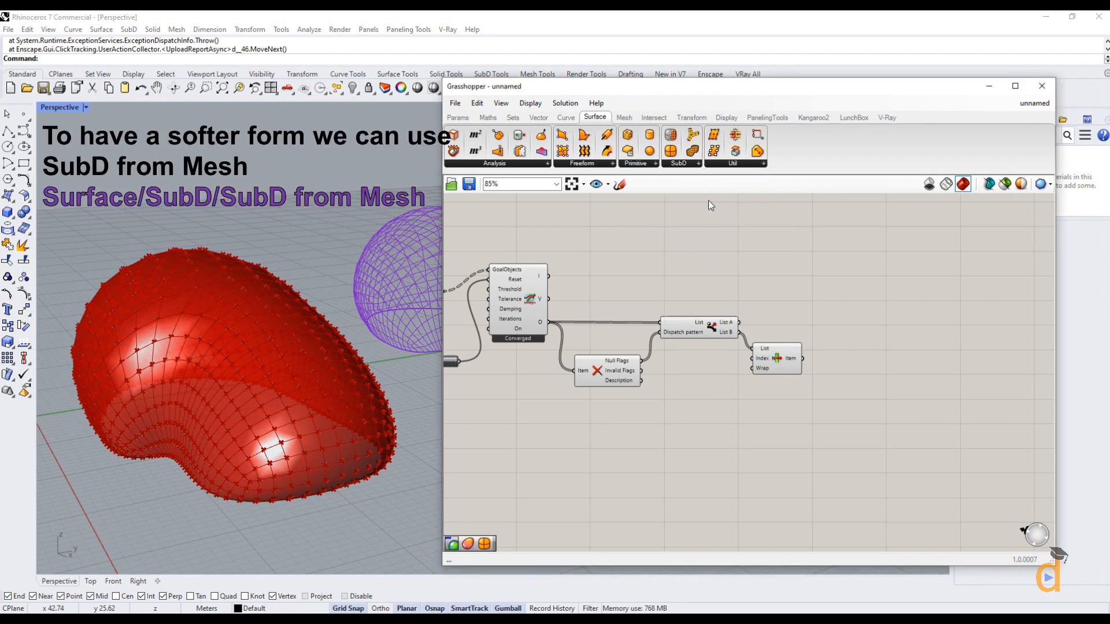
pyautogui.click(876, 399)
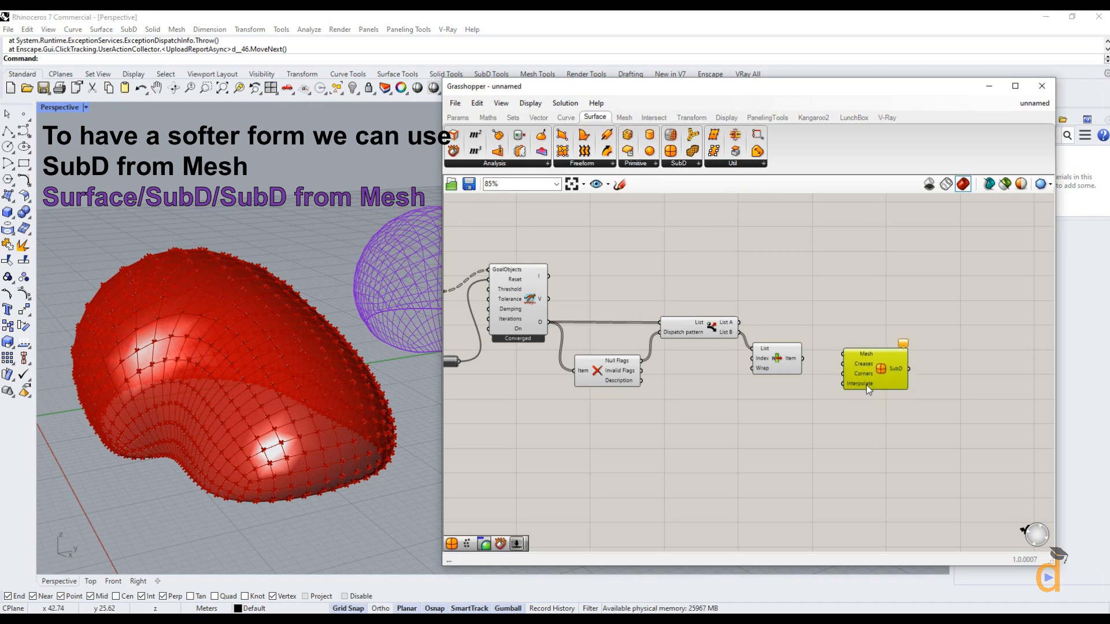
pyautogui.moveTo(803, 359); pyautogui.dragTo(844, 360)
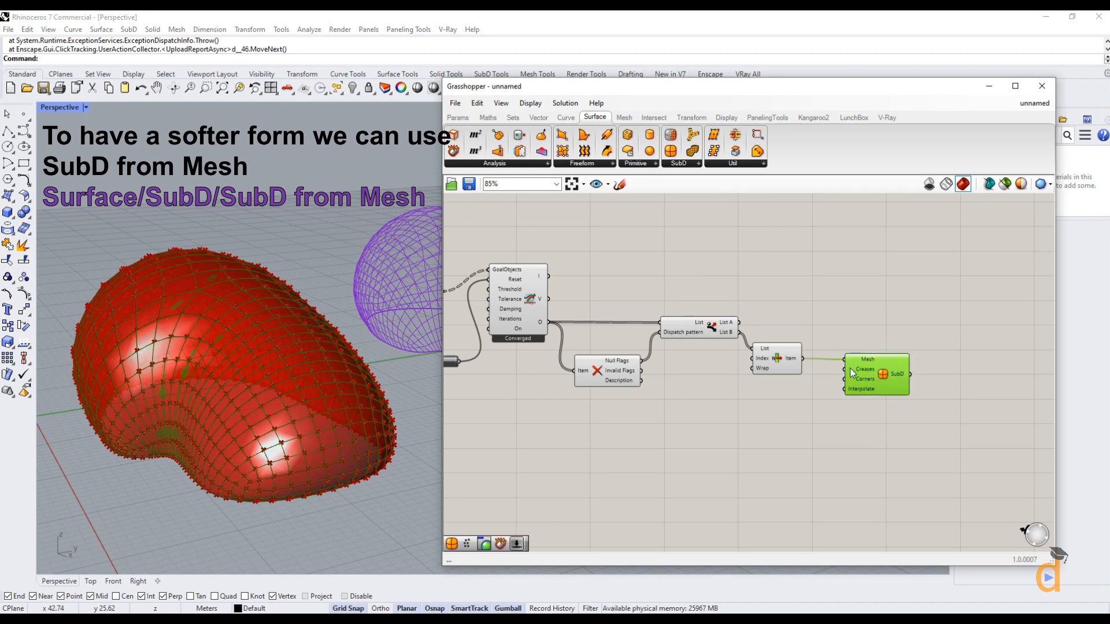
pyautogui.click(813, 414)
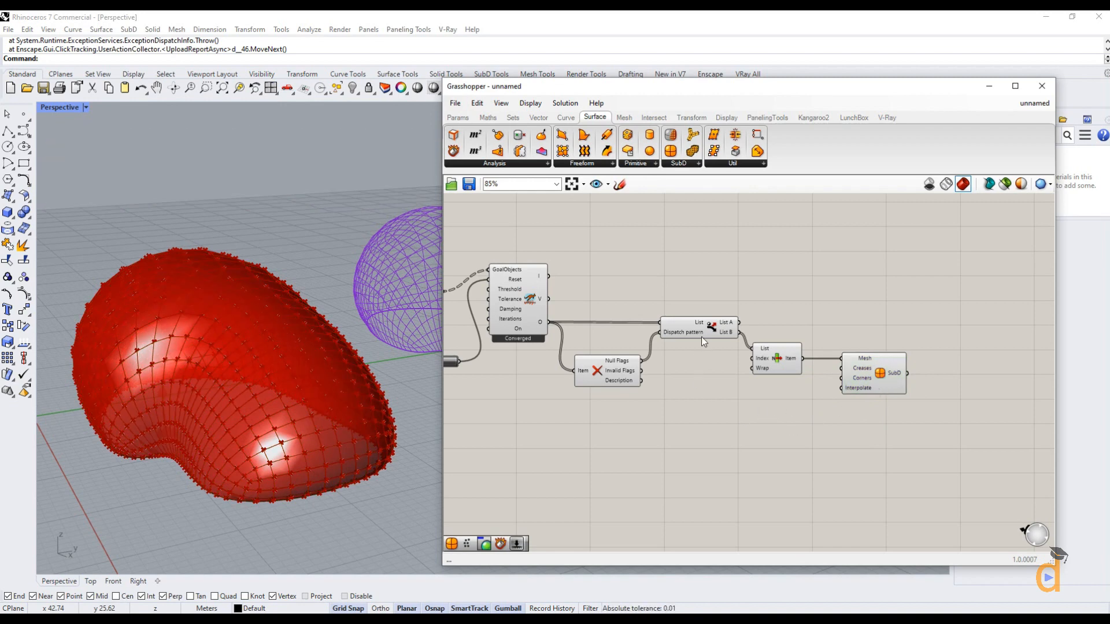
# Hide the preview of the solver, Null Item, Dispatch and List Item components, and check the SubD preview
pyautogui.moveTo(791, 269); pyautogui.dragTo(521, 407)
pyautogui.rightClick(588, 350)
pyautogui.click(614, 364)
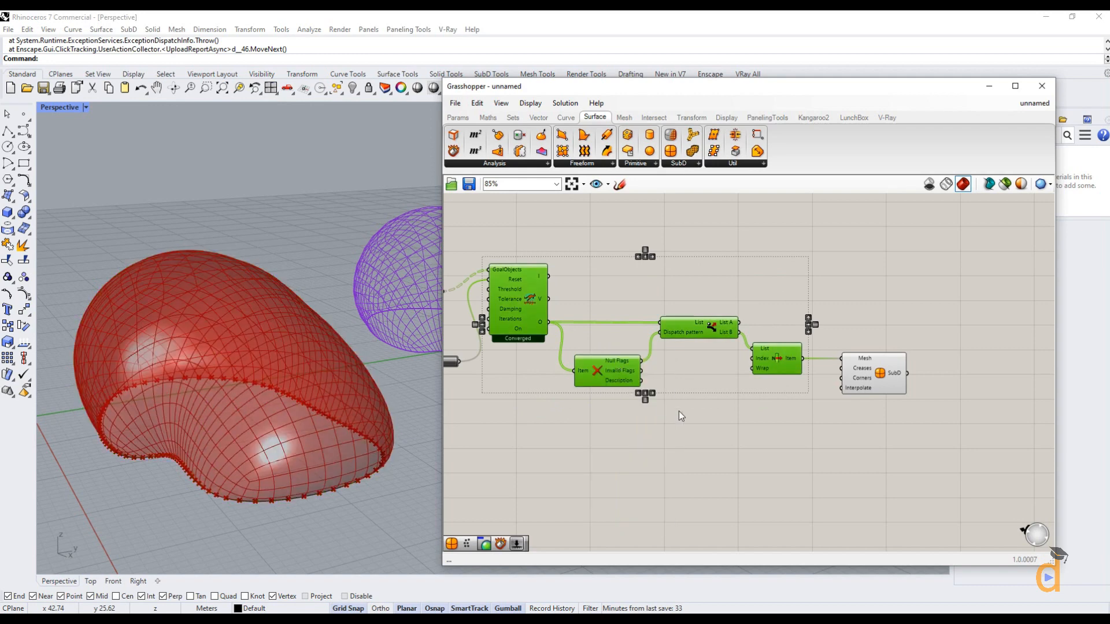
pyautogui.click(723, 424)
pyautogui.click(897, 386)
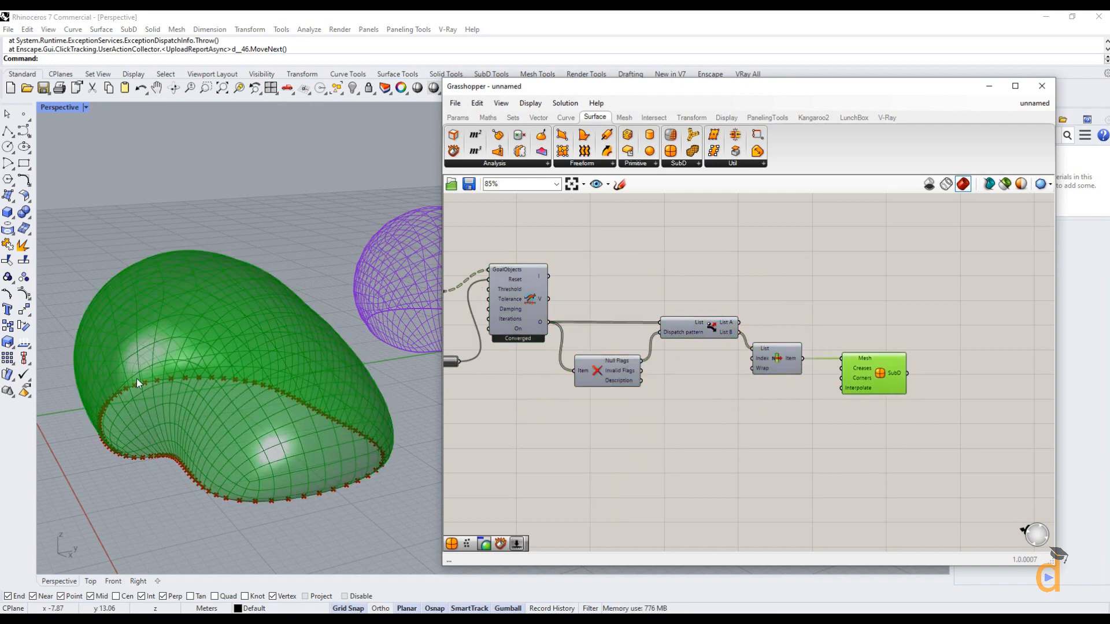
pyautogui.click(787, 423)
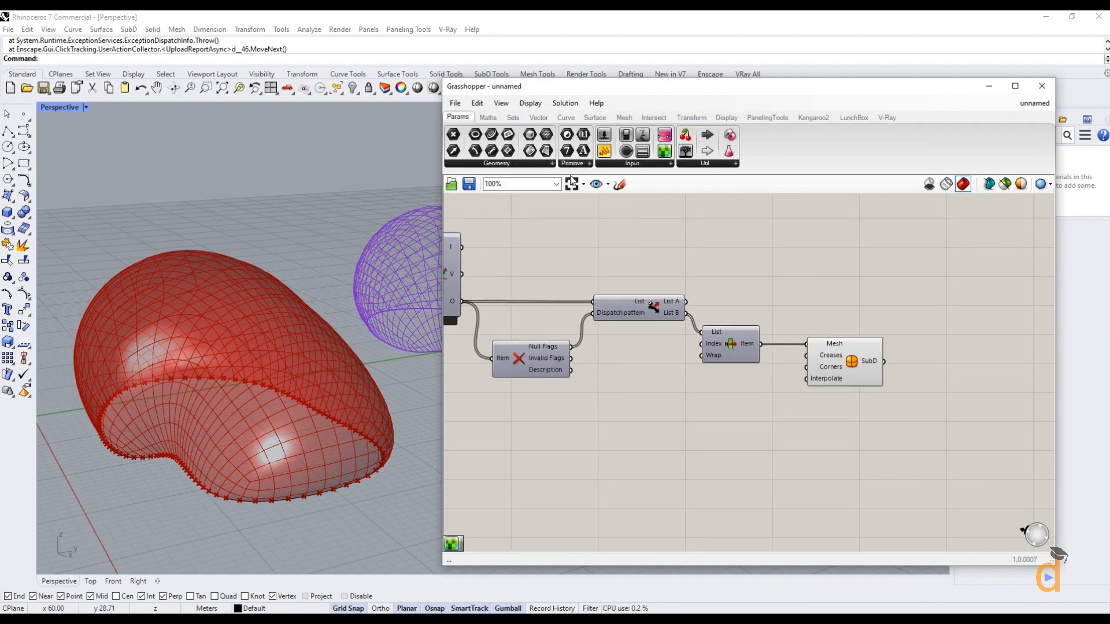
# Add a Custom Preview component with the SubD output as Geometry and a new Colour Swatch as Material
pyautogui.click(636, 164)
pyautogui.moveTo(720, 270); pyautogui.dragTo(779, 442)
pyautogui.moveTo(876, 442); pyautogui.dragTo(876, 441)
pyautogui.click(727, 117)
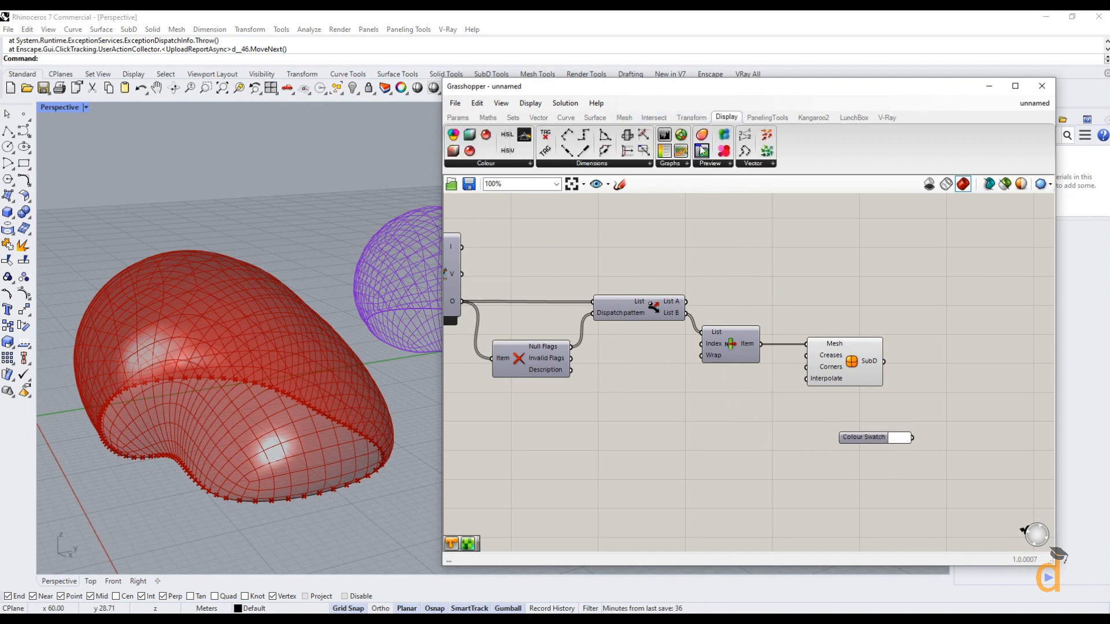
pyautogui.moveTo(702, 151); pyautogui.dragTo(945, 412)
pyautogui.moveTo(883, 361); pyautogui.dragTo(943, 384)
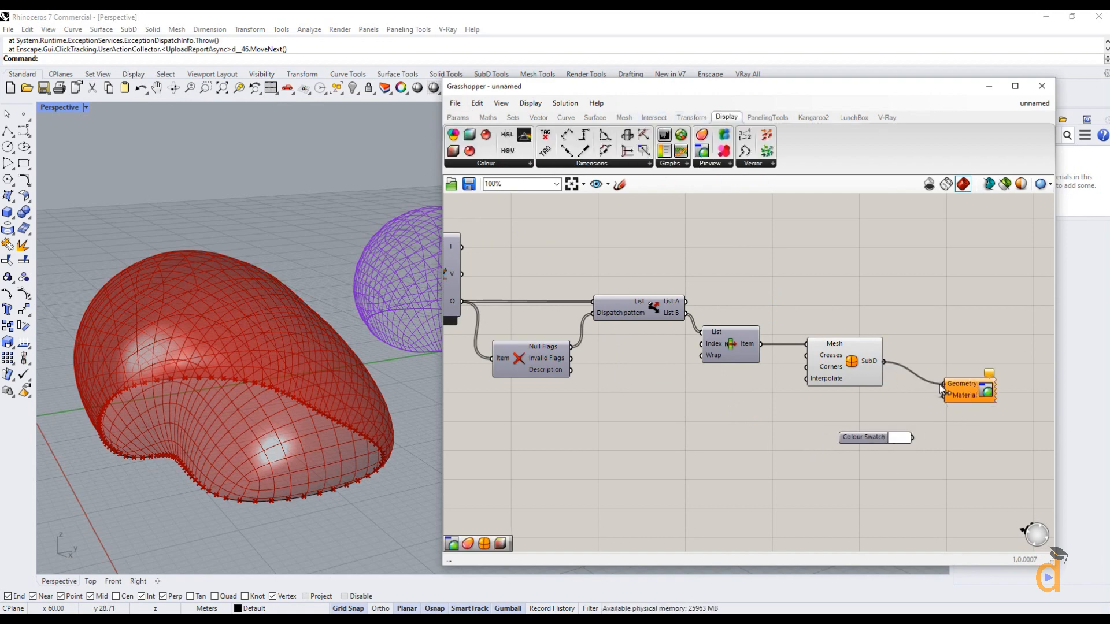
pyautogui.click(936, 457)
pyautogui.moveTo(913, 438); pyautogui.dragTo(944, 396)
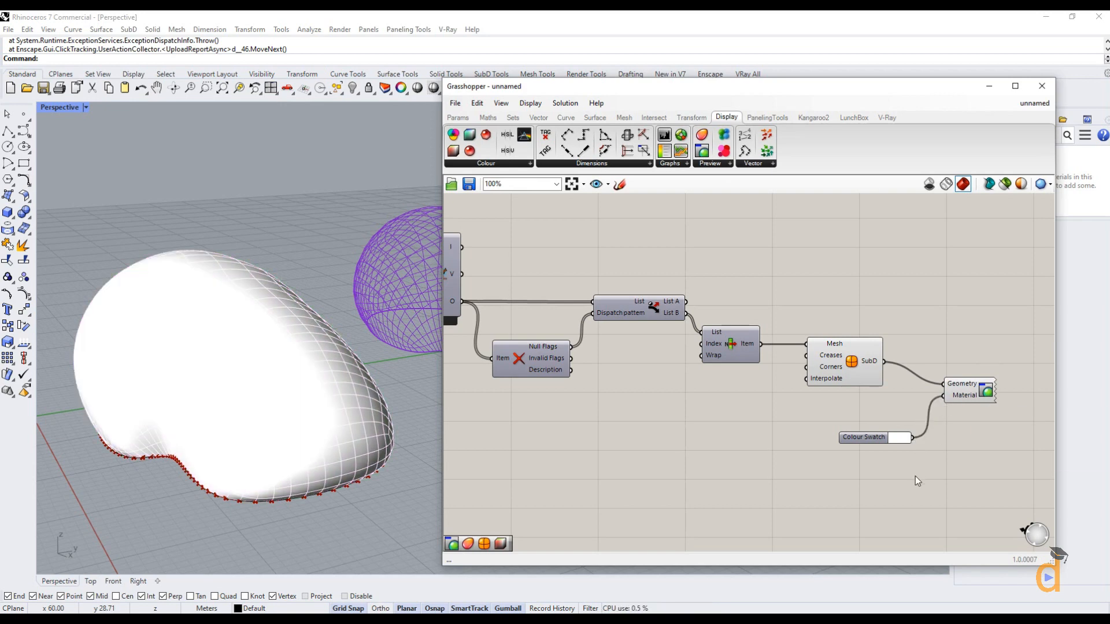
# Set the Colour Swatch to a strong blue of about hue 233, saturation 68 and value 73
pyautogui.click(897, 442)
pyautogui.moveTo(964, 488)
pyautogui.mouseDown()
pyautogui.moveTo(962, 463)
pyautogui.moveTo(941, 463)
pyautogui.moveTo(969, 497)
pyautogui.moveTo(942, 481)
pyautogui.moveTo(952, 475)
pyautogui.mouseUp()
pyautogui.moveTo(947, 541); pyautogui.dragTo(976, 542)
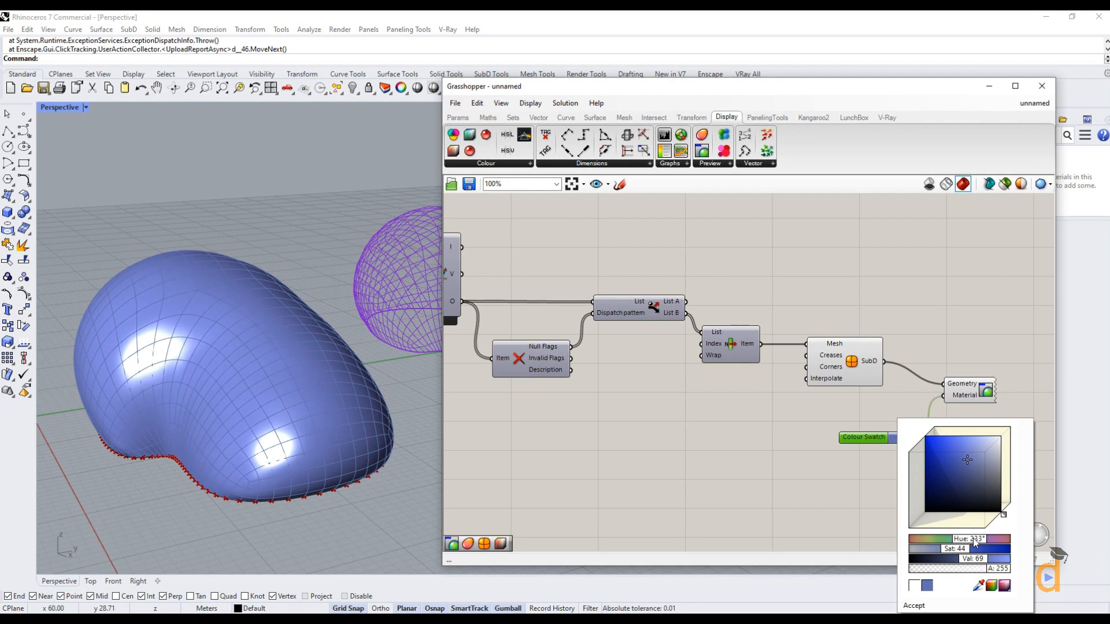
pyautogui.moveTo(958, 467); pyautogui.dragTo(948, 457)
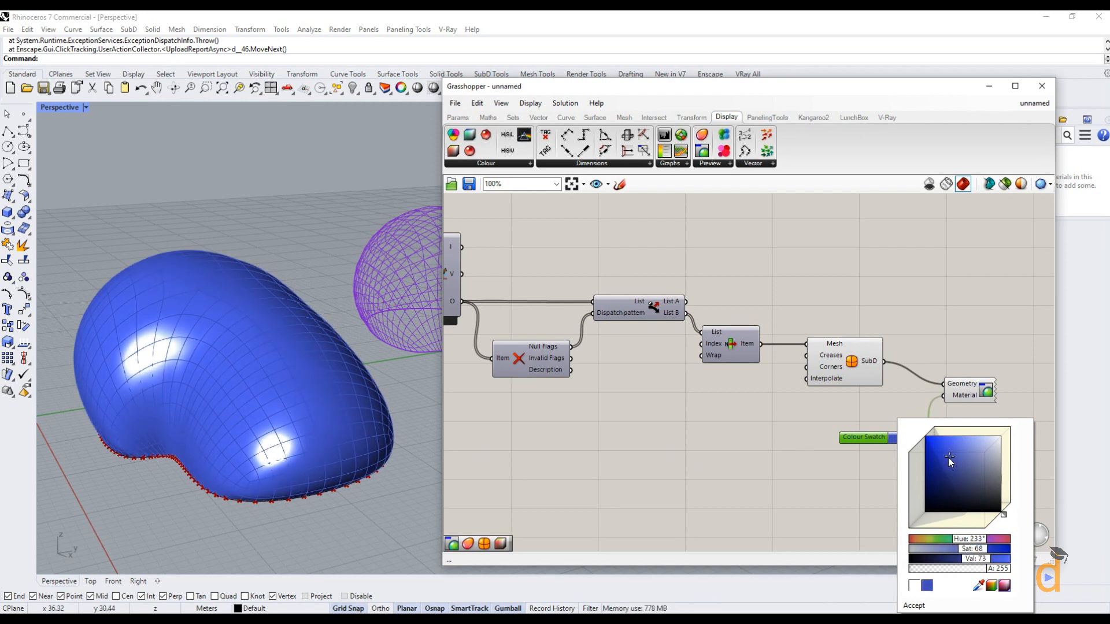
pyautogui.moveTo(967, 540); pyautogui.dragTo(965, 537)
pyautogui.click(851, 525)
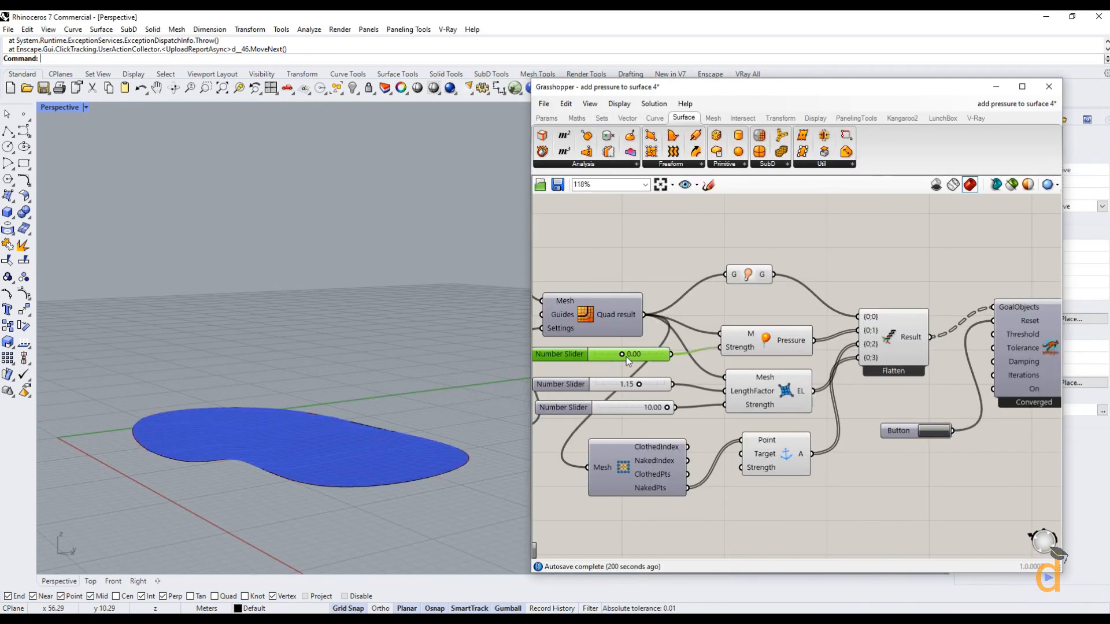
# Try a Pressure Strength of 1.40 with edge LengthFactor values of 0.43, -1.78 and 1.11, and reset the solver
pyautogui.moveTo(624, 355); pyautogui.dragTo(641, 356)
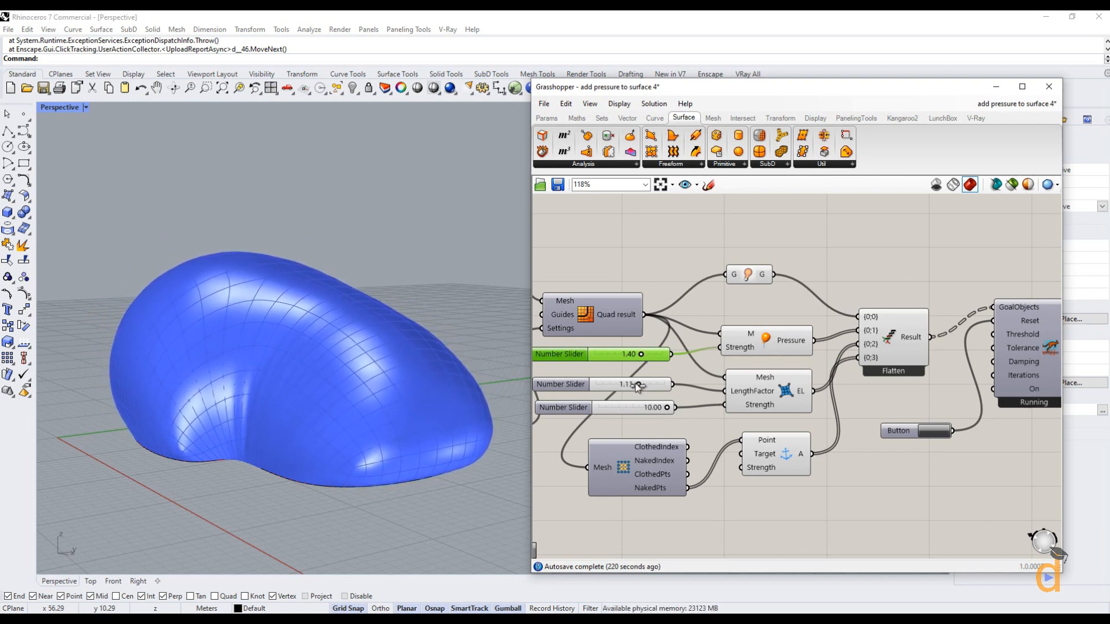
pyautogui.moveTo(637, 386); pyautogui.dragTo(634, 387)
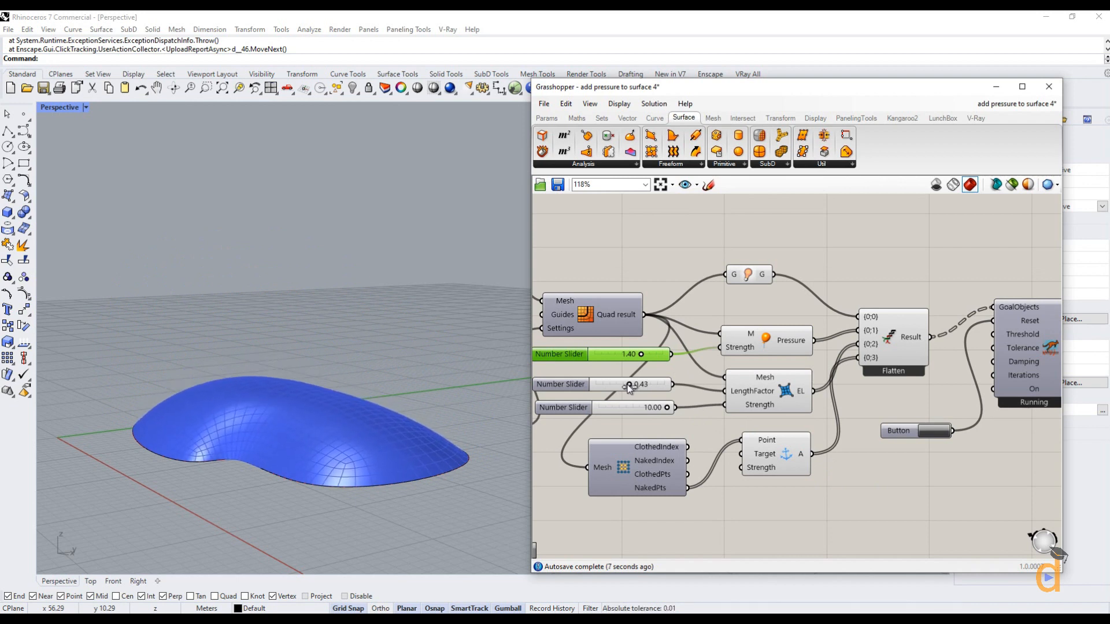
pyautogui.moveTo(630, 387); pyautogui.dragTo(610, 391)
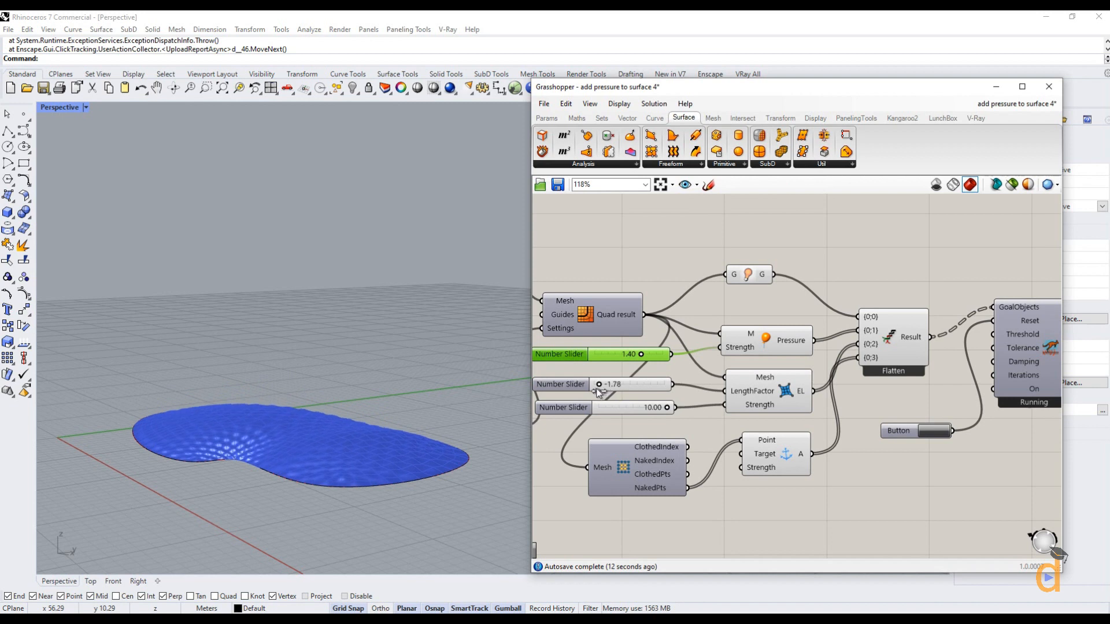
pyautogui.moveTo(598, 390); pyautogui.dragTo(638, 384)
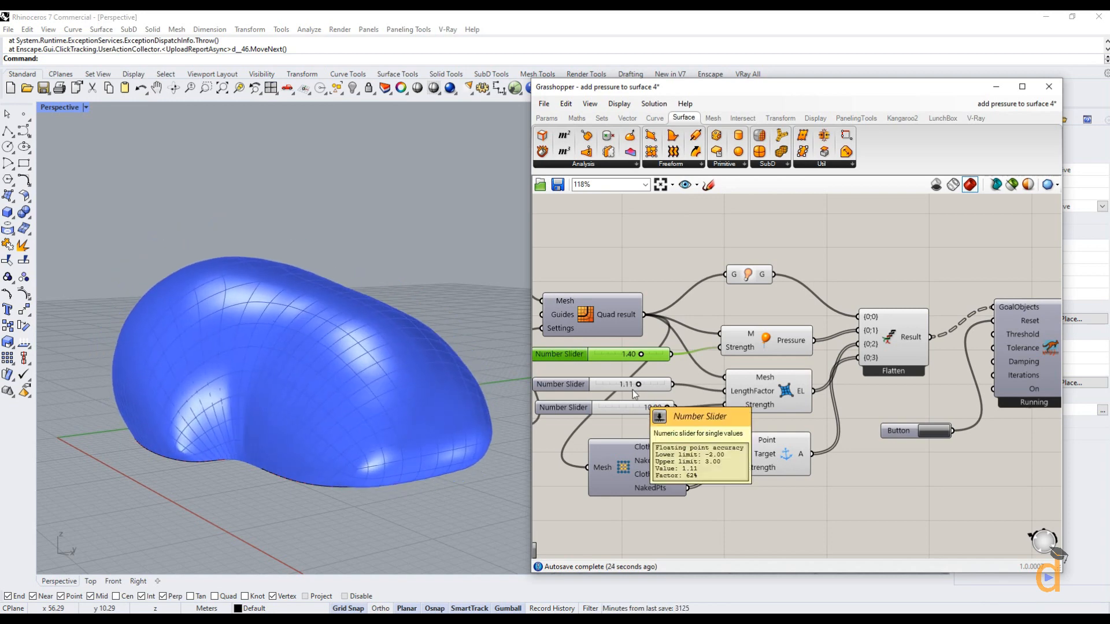
pyautogui.click(931, 434)
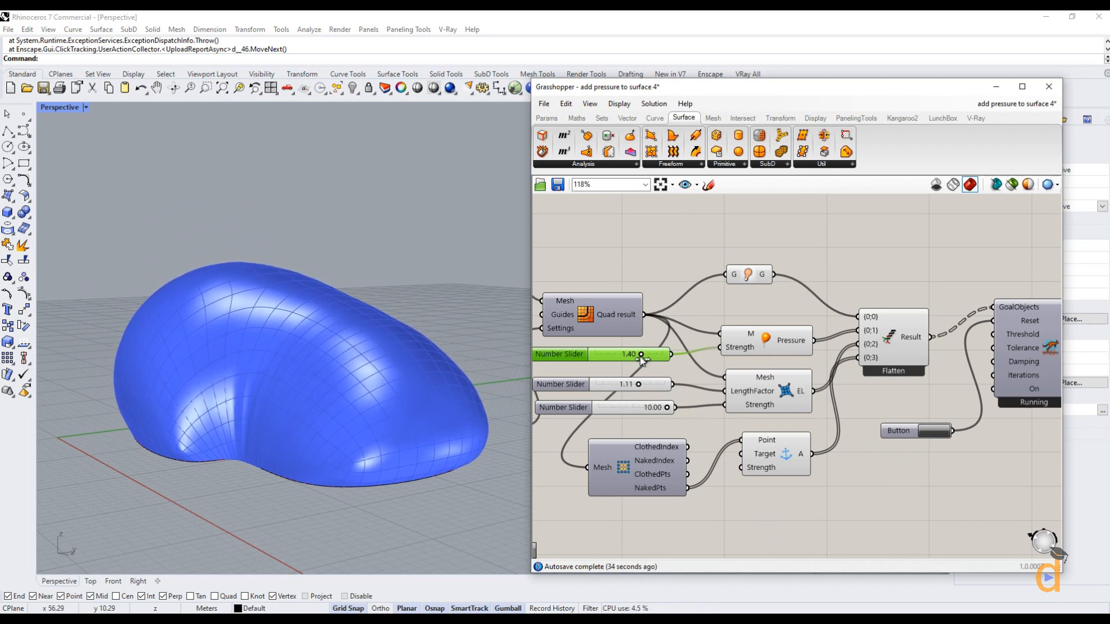
# Test Pressure Strength at 1.53 and 1.36, resetting the solver after each change, and keep 1.36
pyautogui.moveTo(639, 356); pyautogui.dragTo(643, 356)
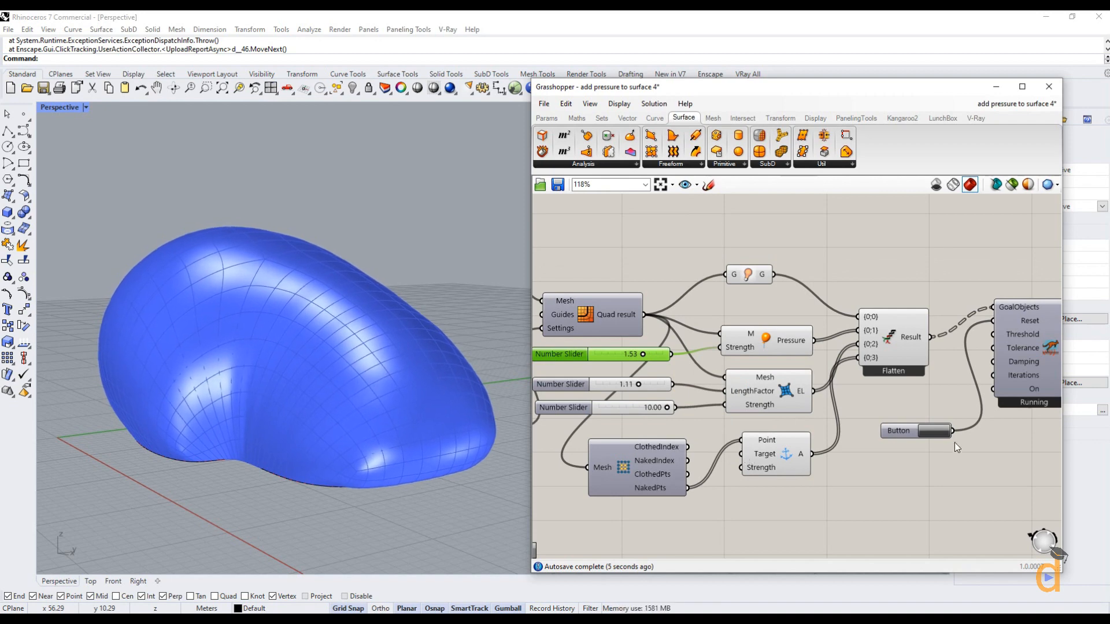
pyautogui.click(932, 431)
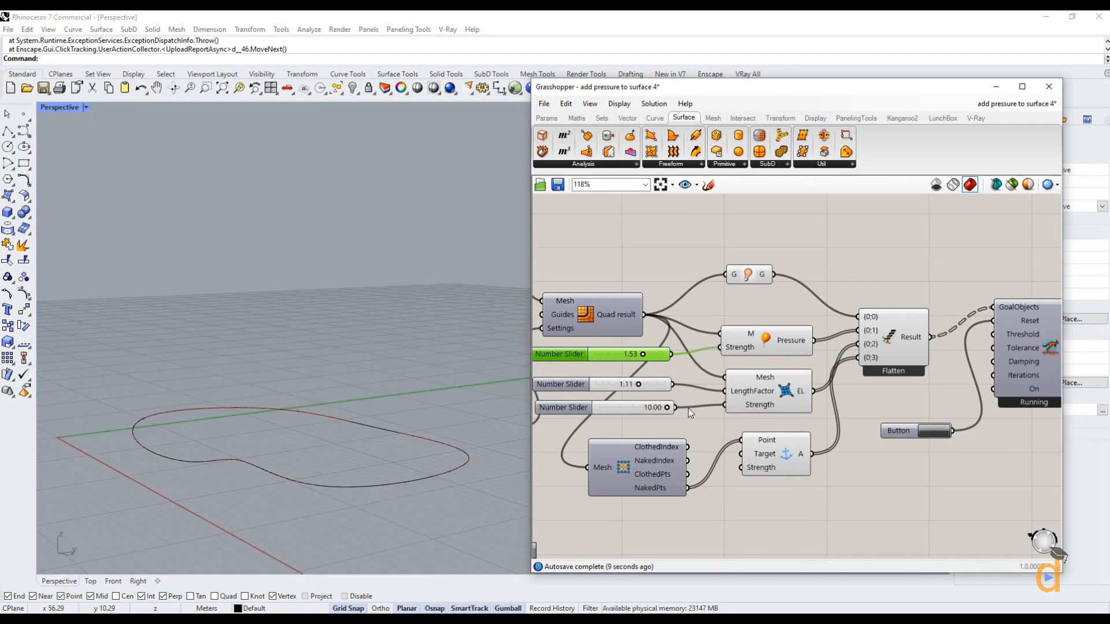
pyautogui.moveTo(642, 358); pyautogui.dragTo(641, 356)
pyautogui.click(929, 432)
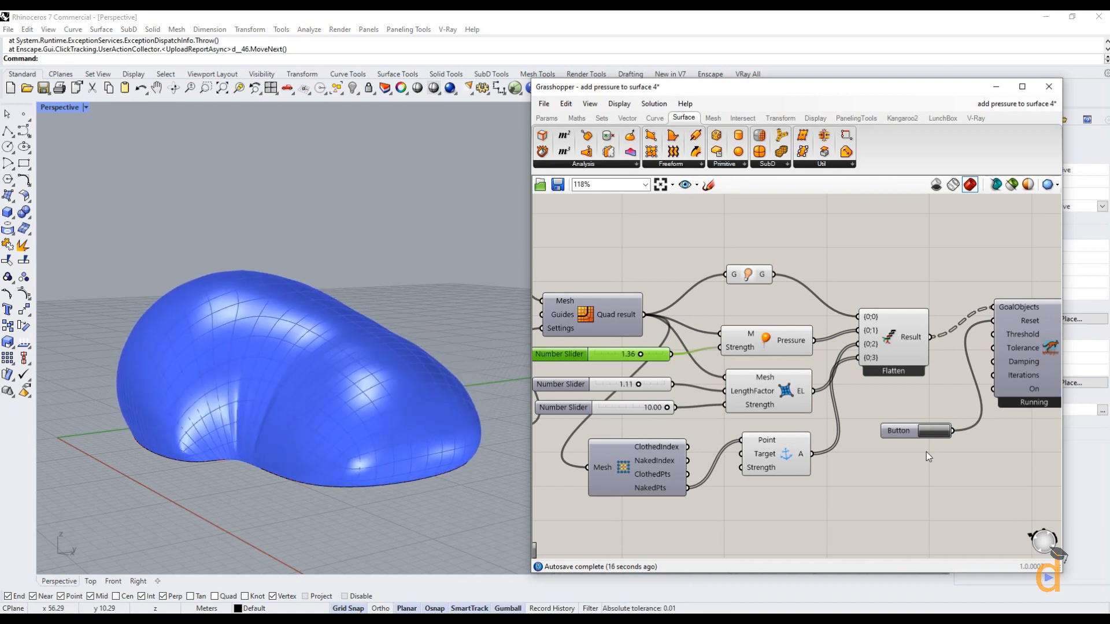
# Lower the edge-length Strength through 8.81 to 8.47, set the LengthFactor to 0.98, and reset the solver
pyautogui.moveTo(465, 618)
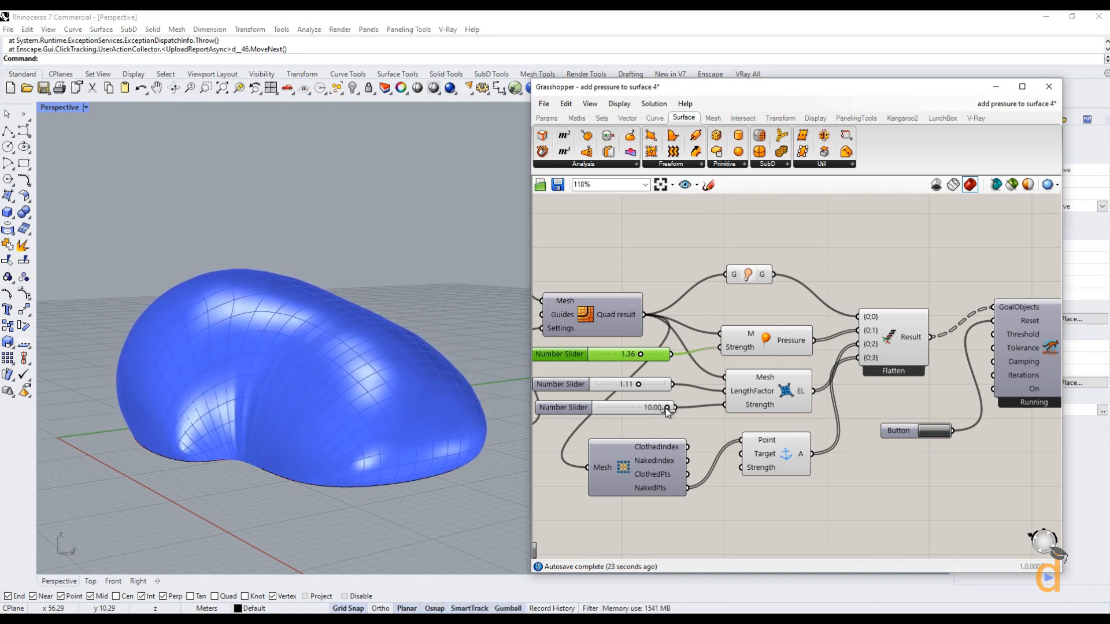
pyautogui.moveTo(666, 408); pyautogui.dragTo(661, 409)
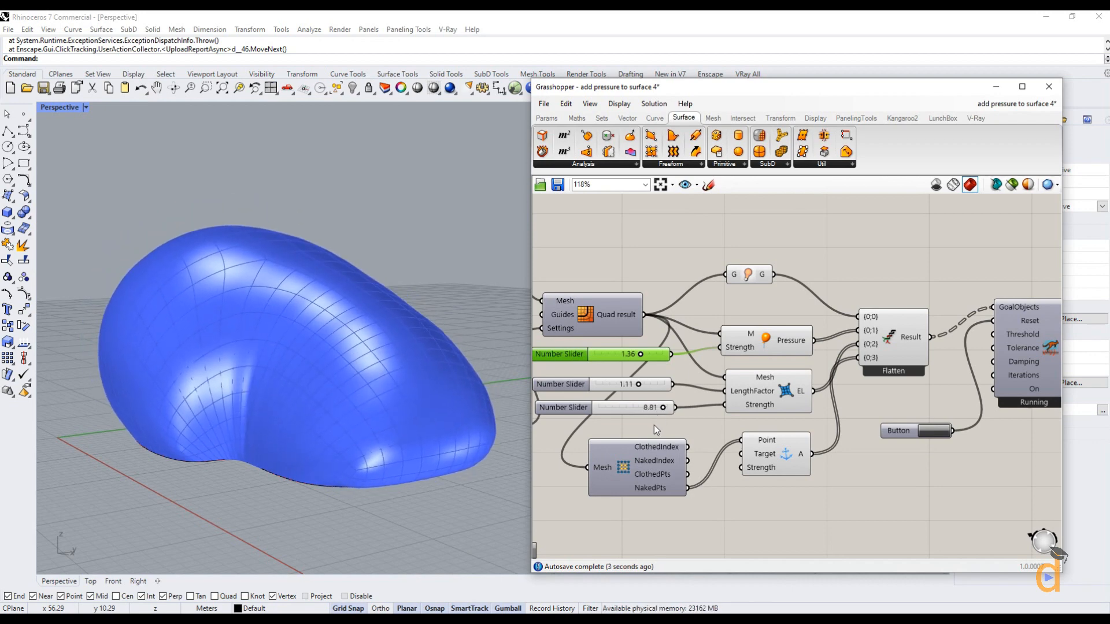
pyautogui.moveTo(661, 407); pyautogui.dragTo(659, 408)
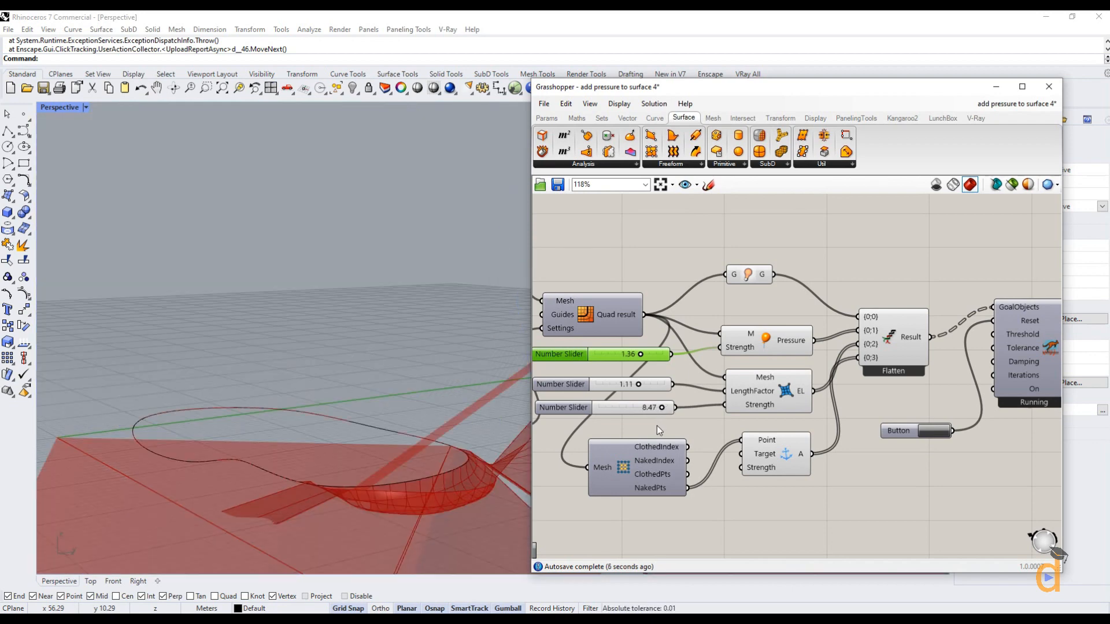
pyautogui.click(925, 434)
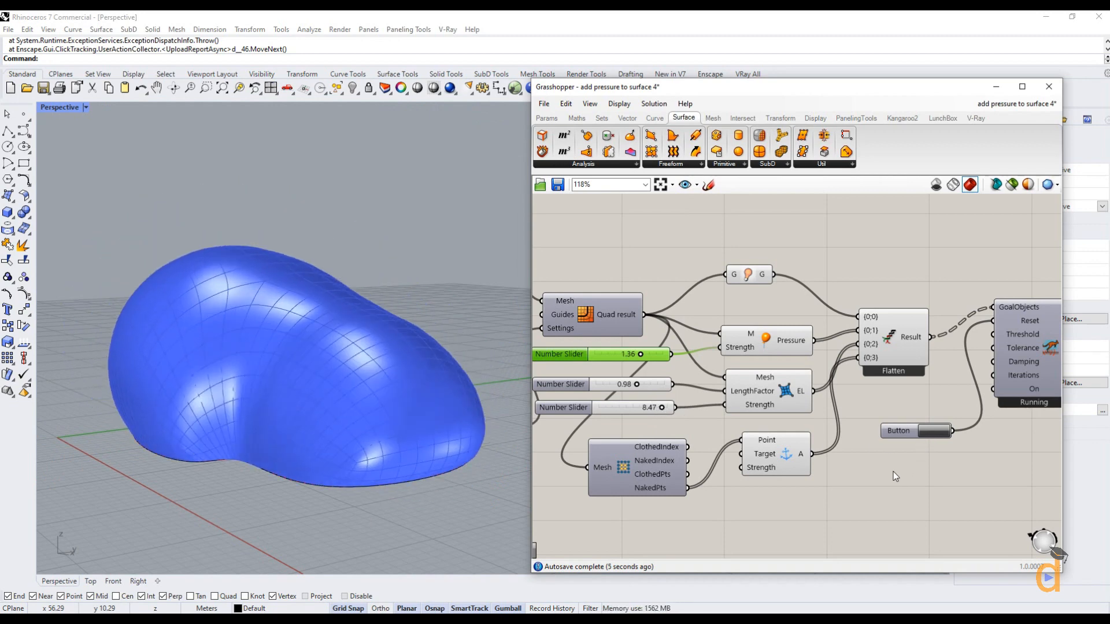